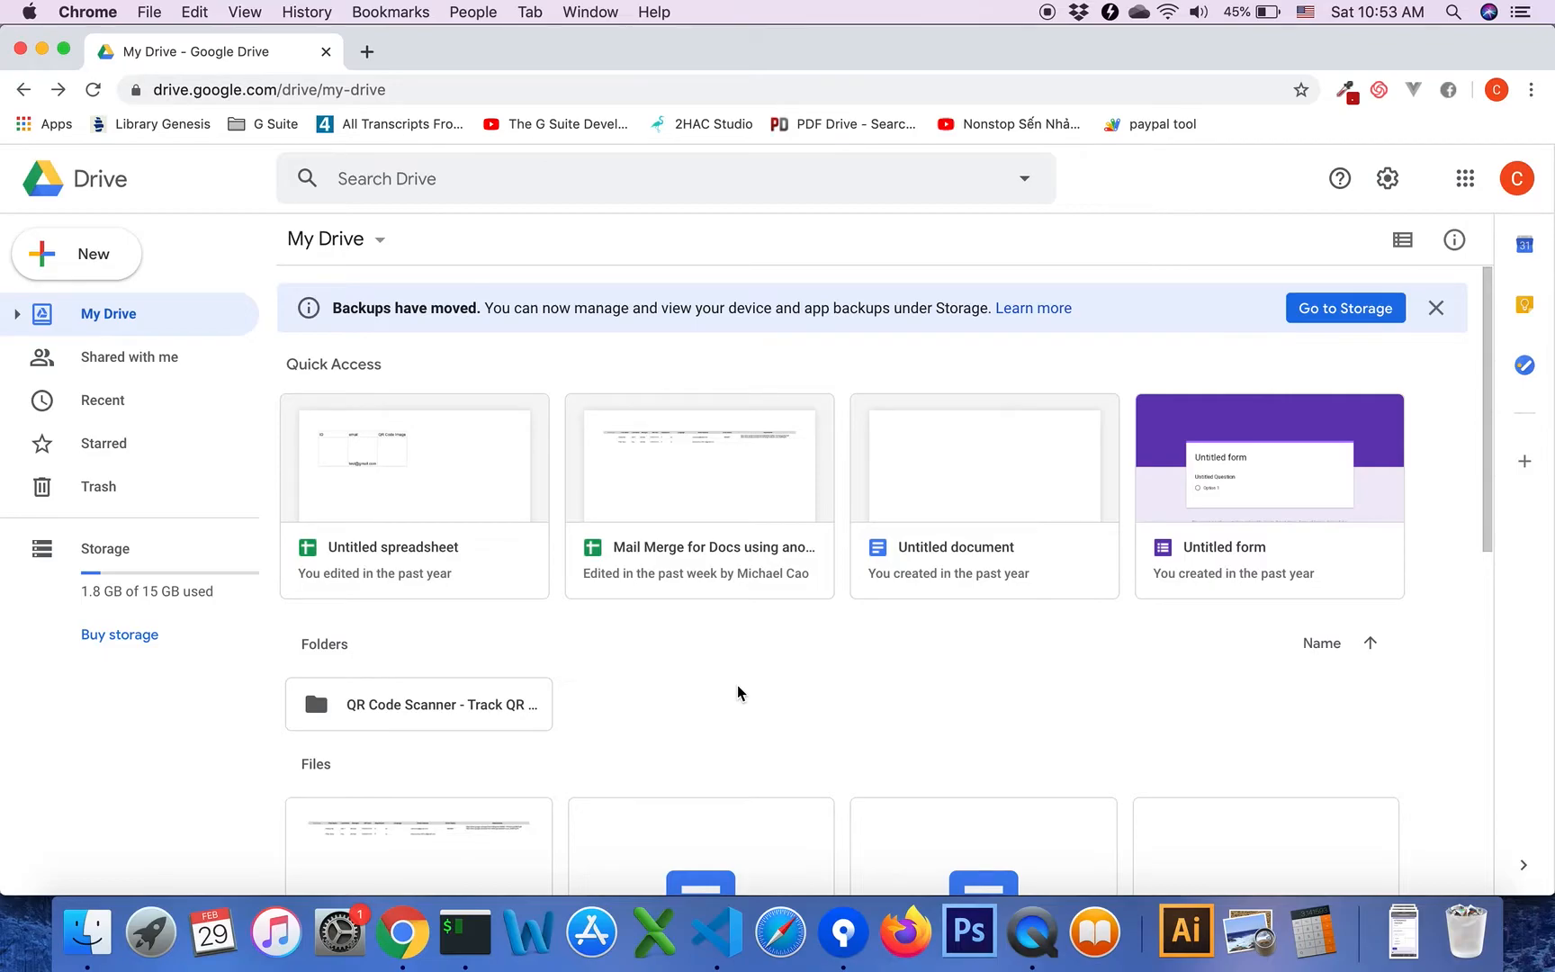
Dismiss the Backups banner and open the 'QR Code Scanner - Track QR Code' folder
click(1434, 307)
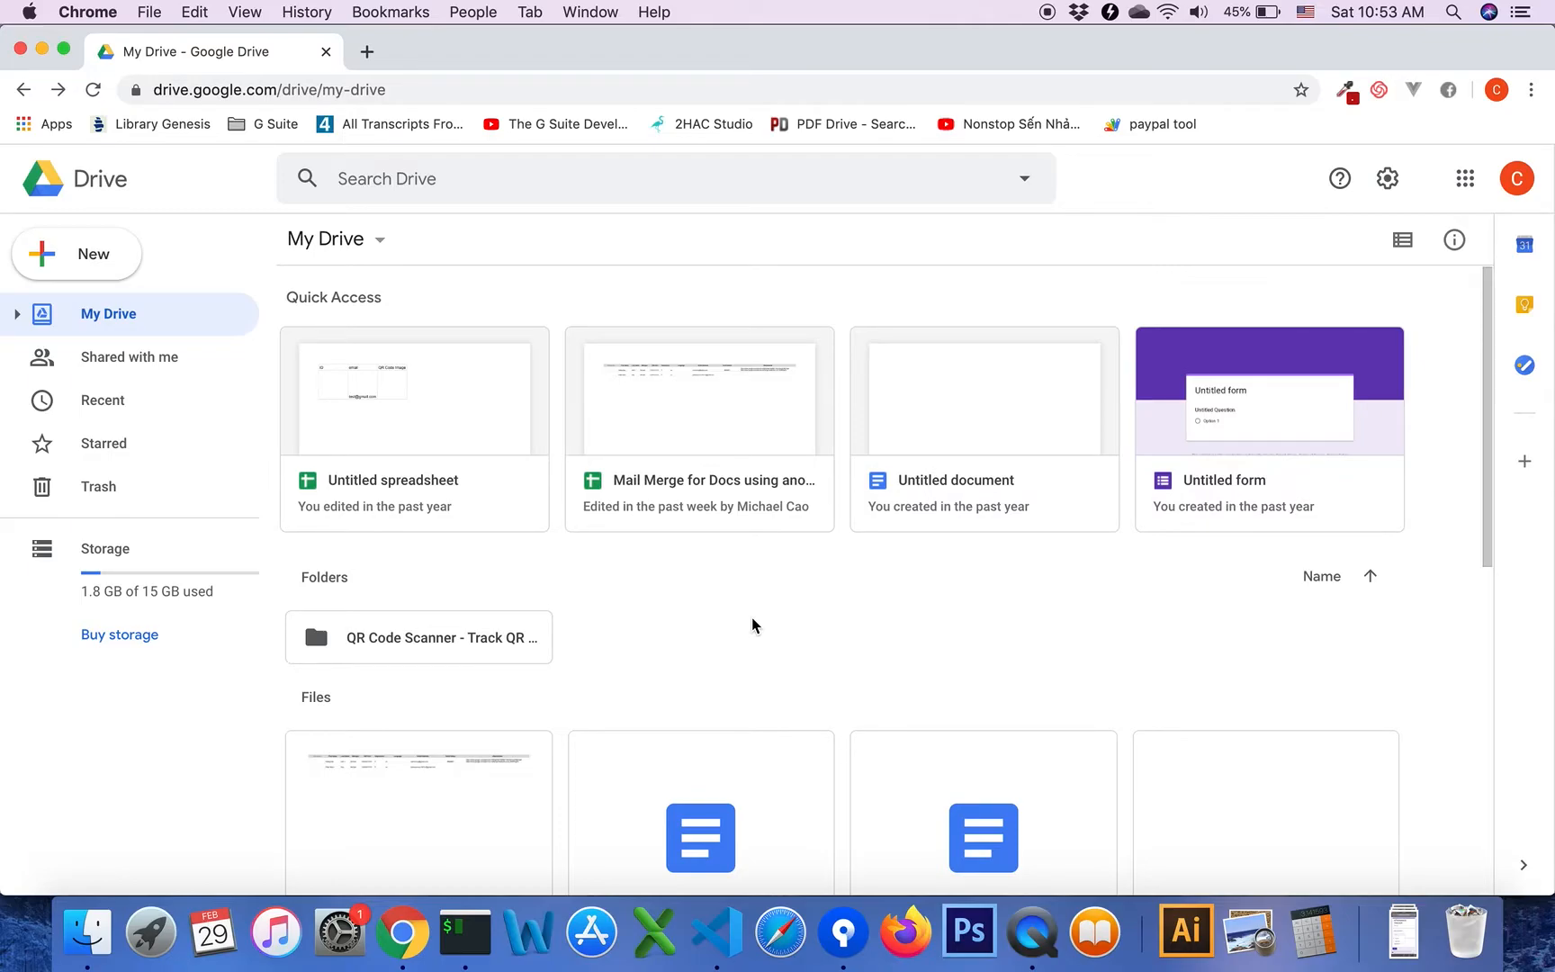
scroll(751, 616, down, 1)
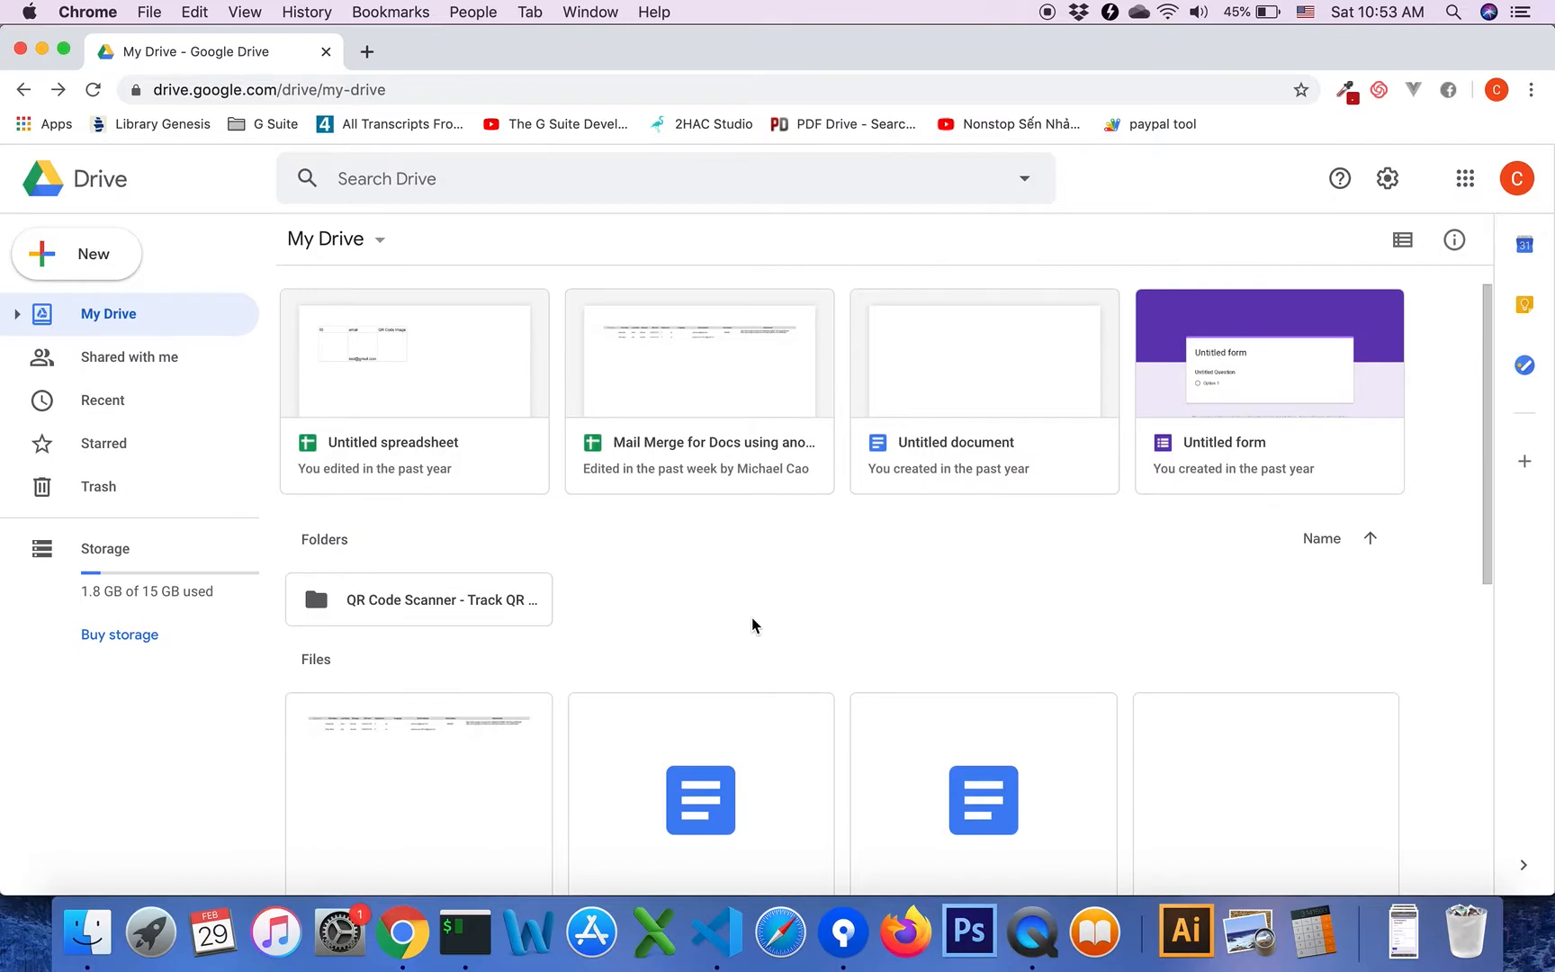
double_click(508, 610)
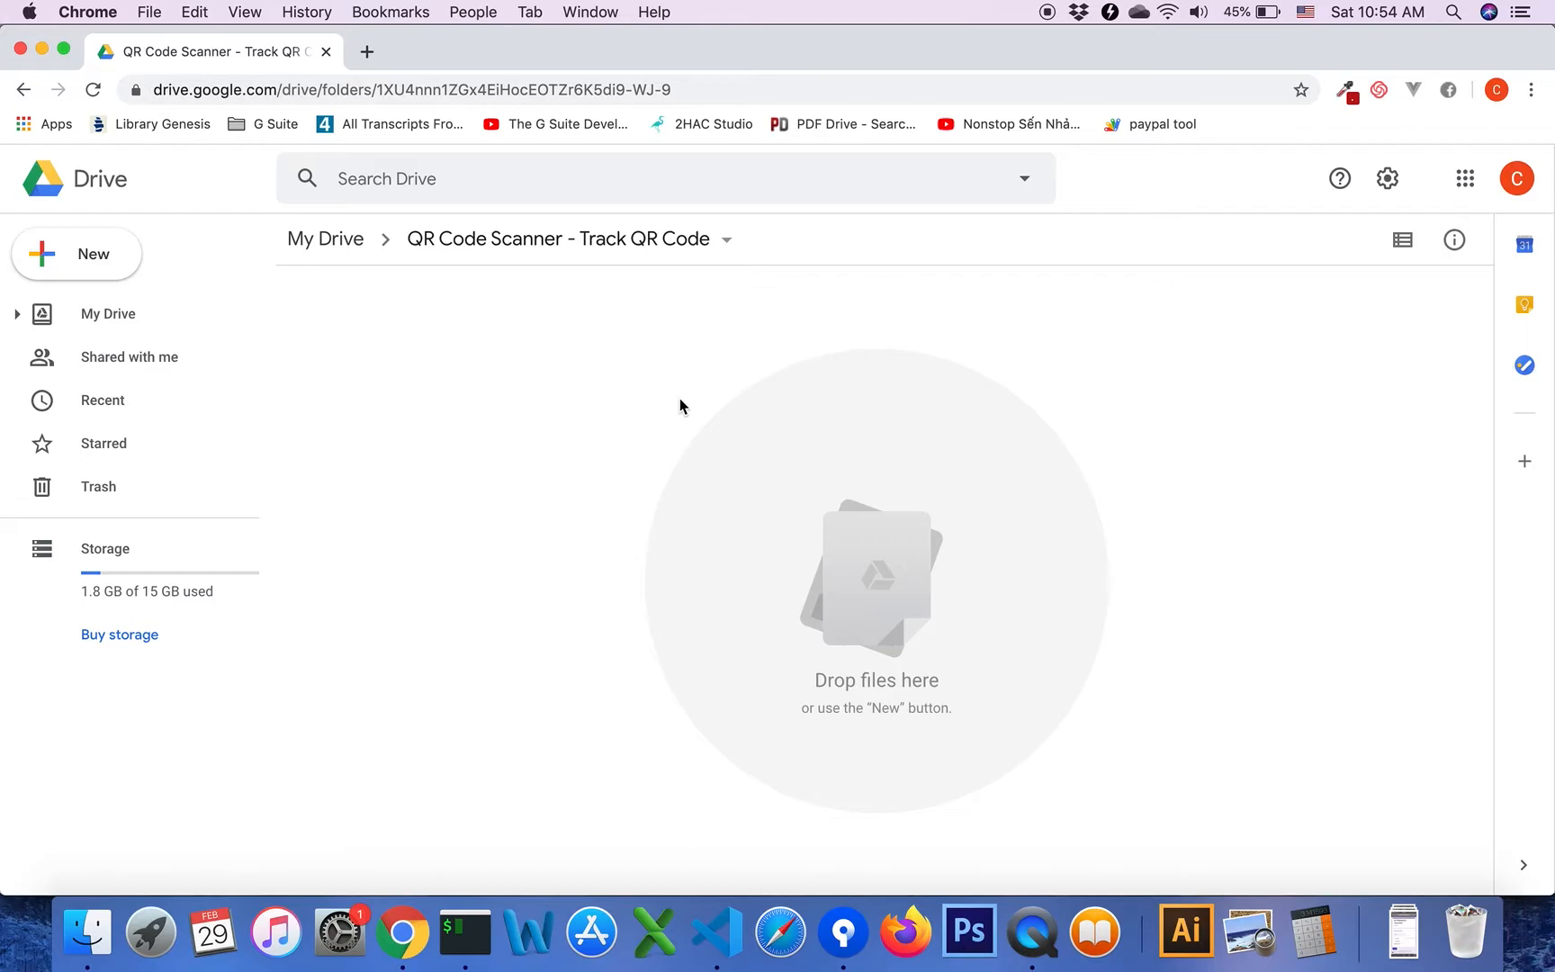
Create a blank Google Sheets spreadsheet in the folder via the New menu
click(85, 254)
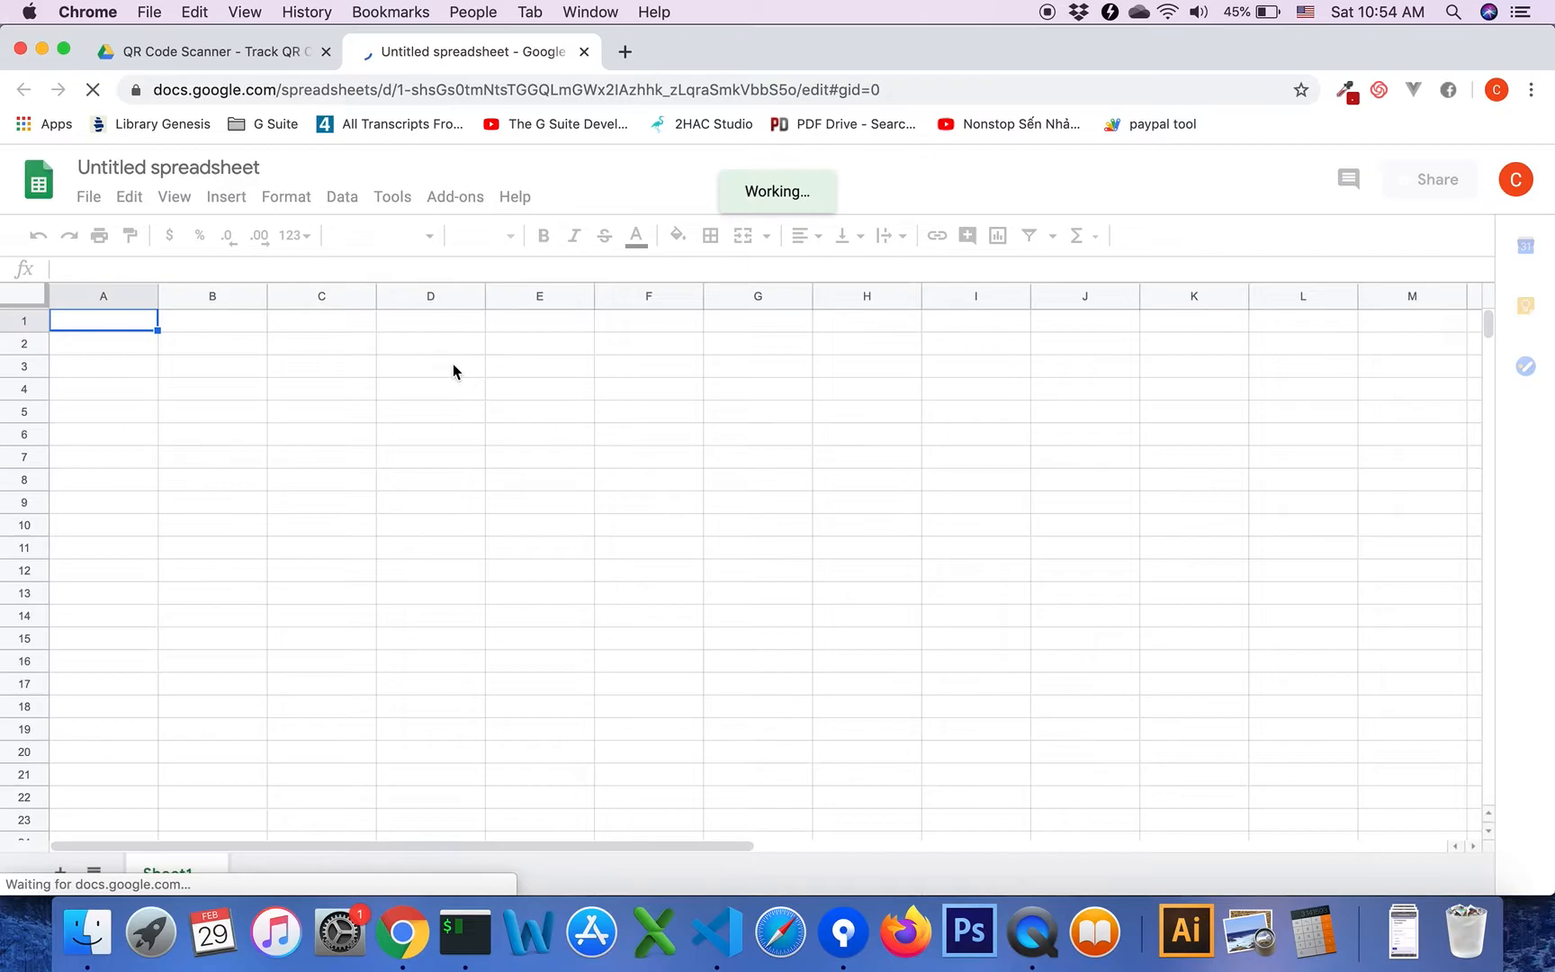
click(240, 328)
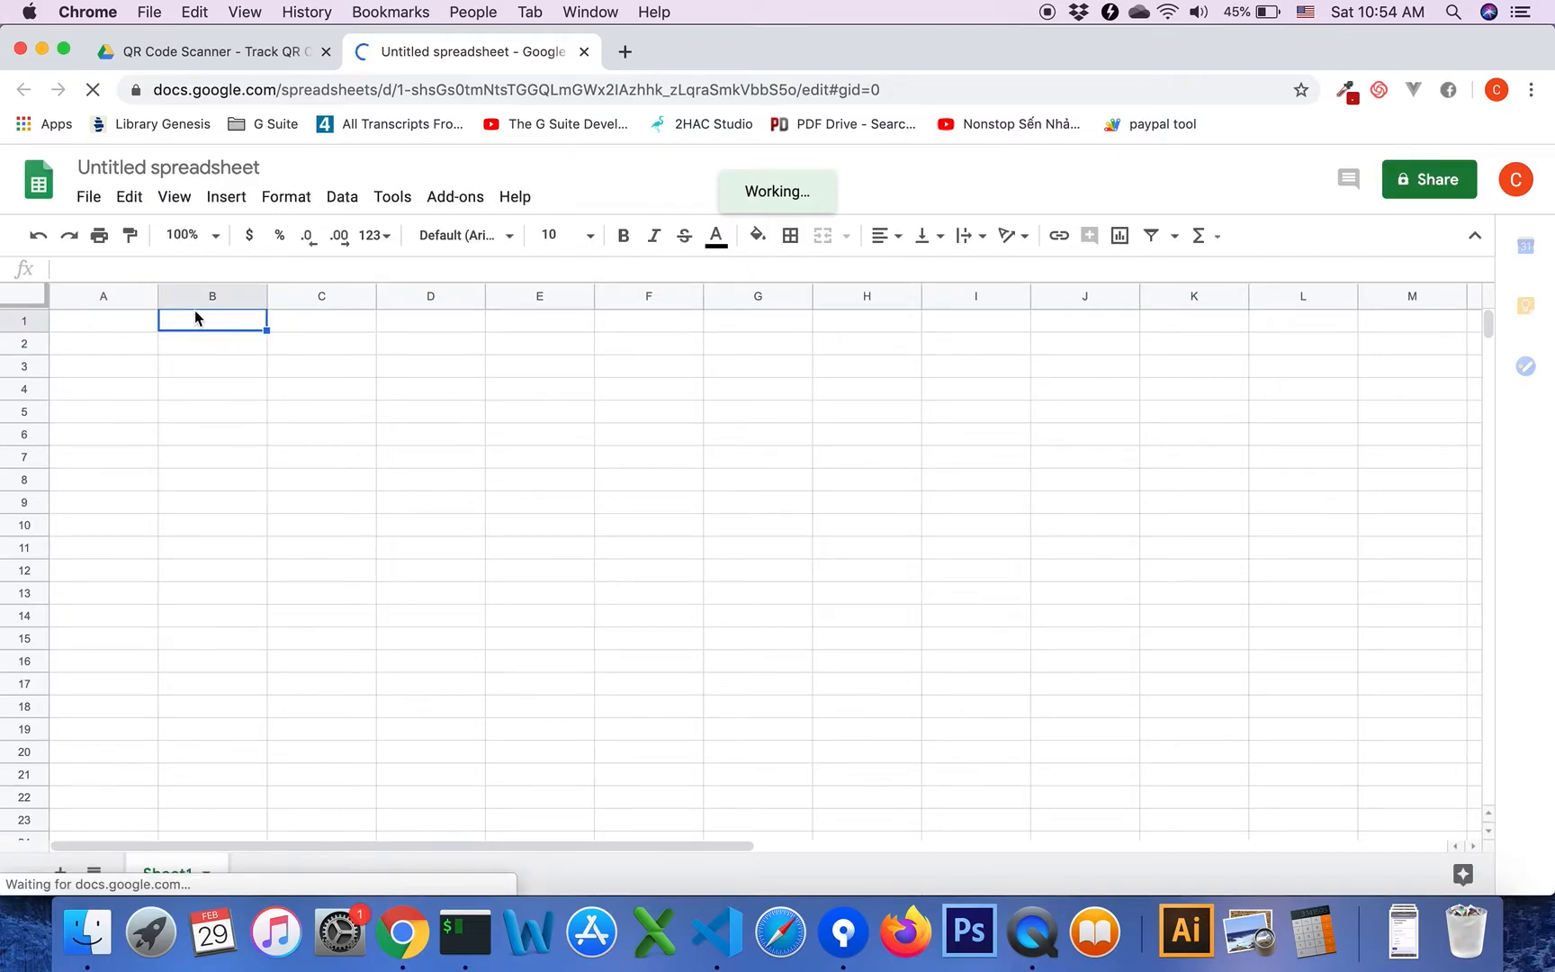
click(123, 324)
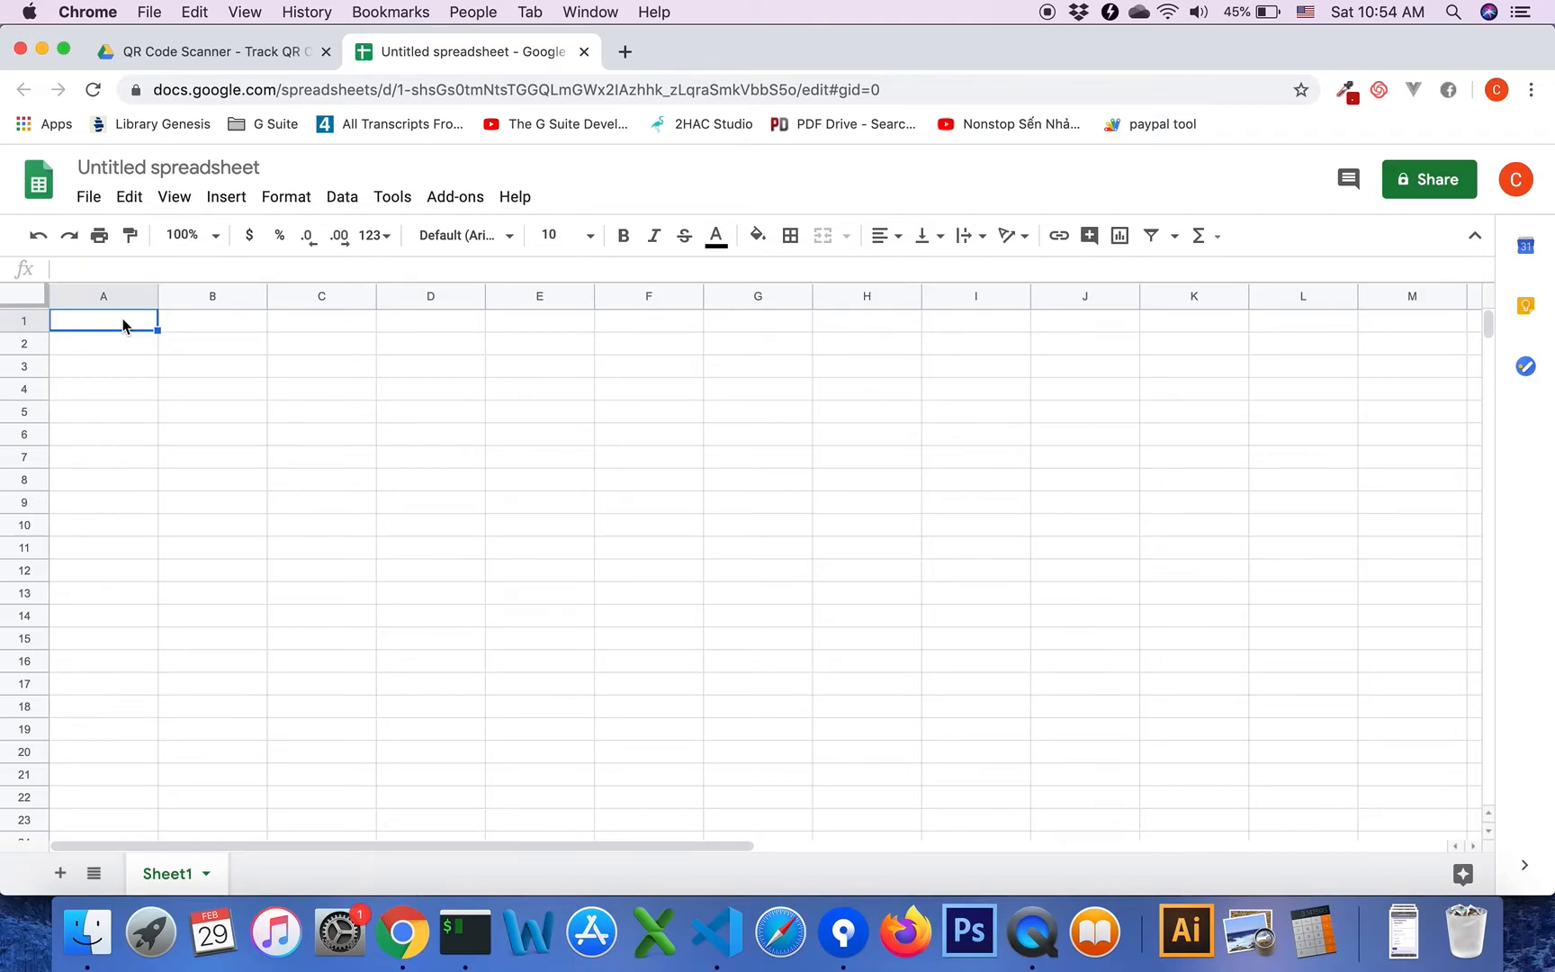
Search the add-on marketplace for 'qr code scanner' and open the QR Code Scanner add-on details
click(456, 196)
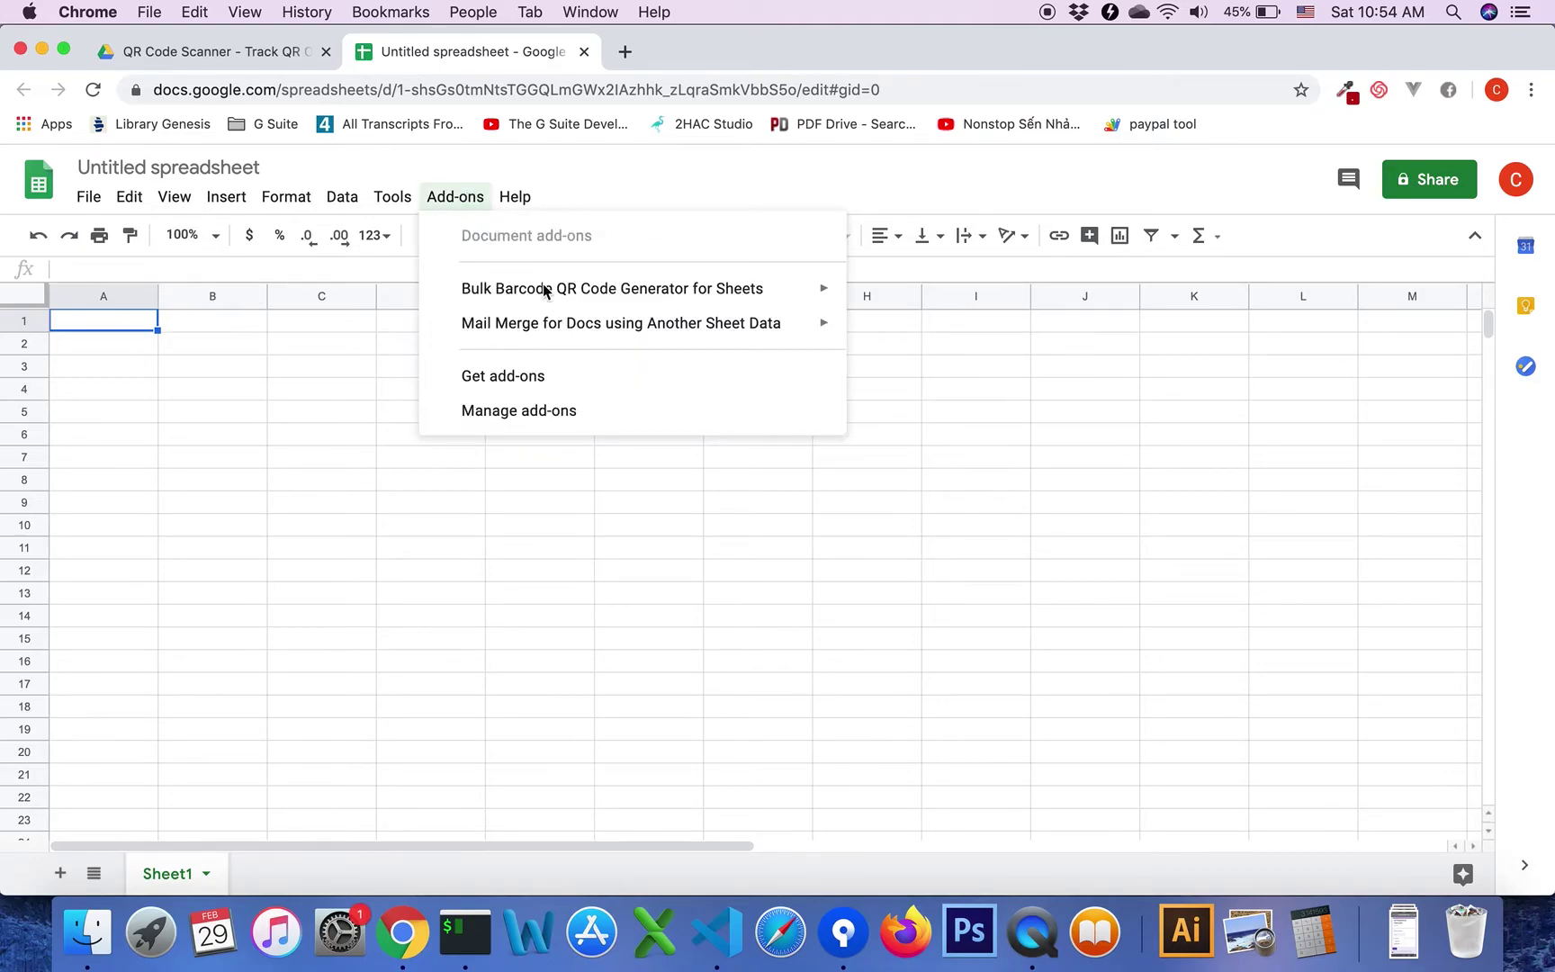
click(591, 375)
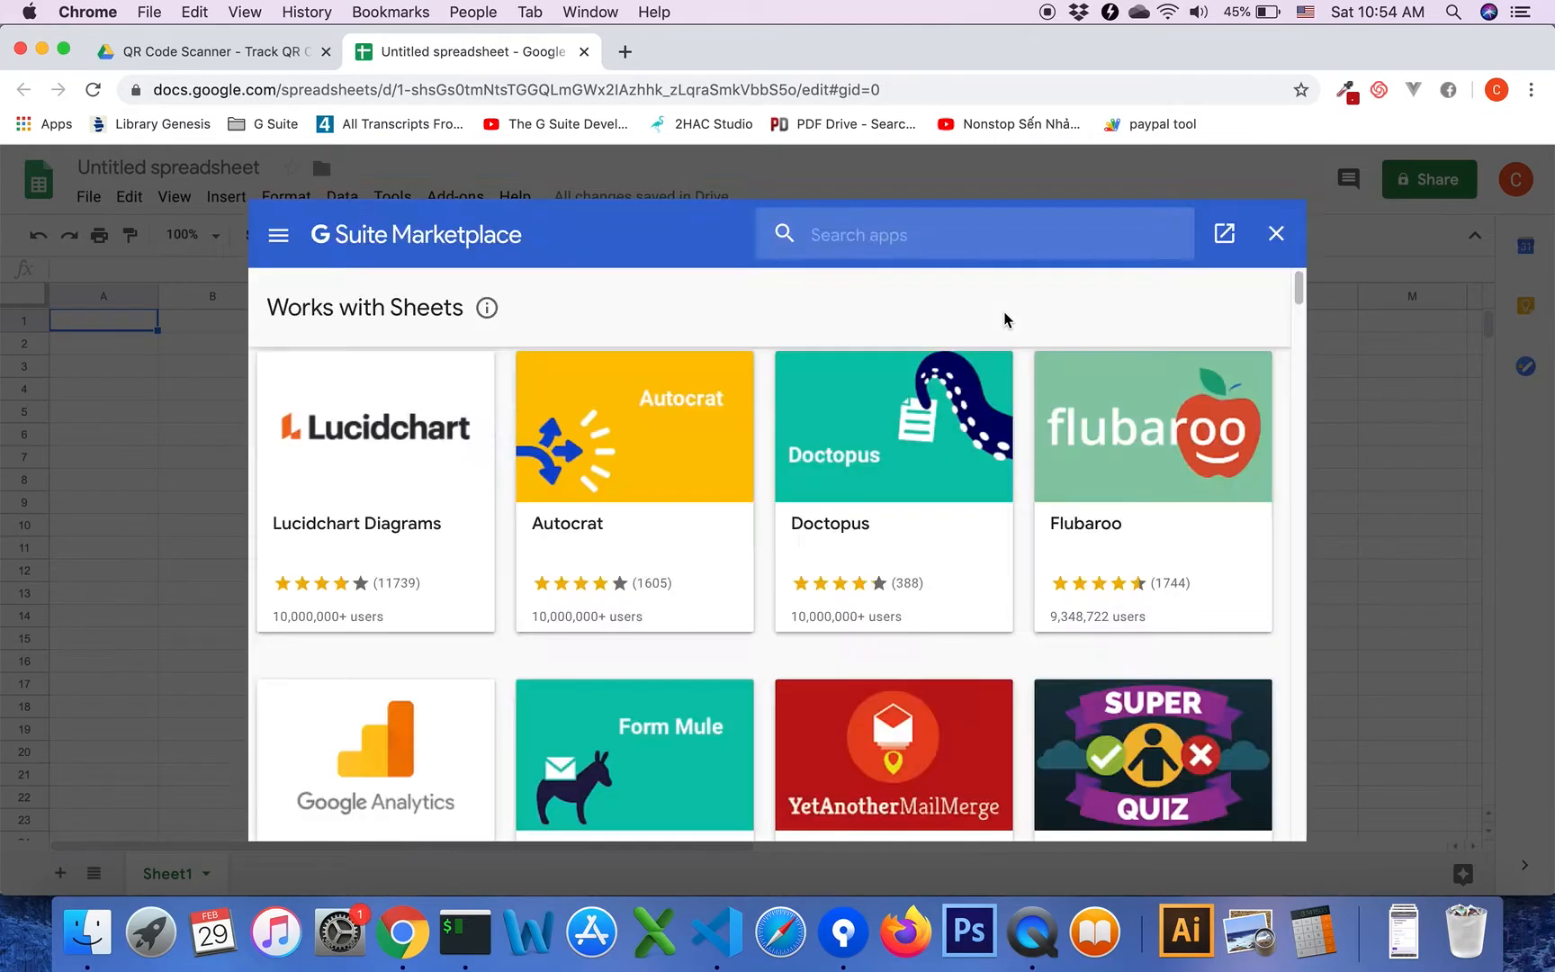
click(1007, 234)
text(qr c)
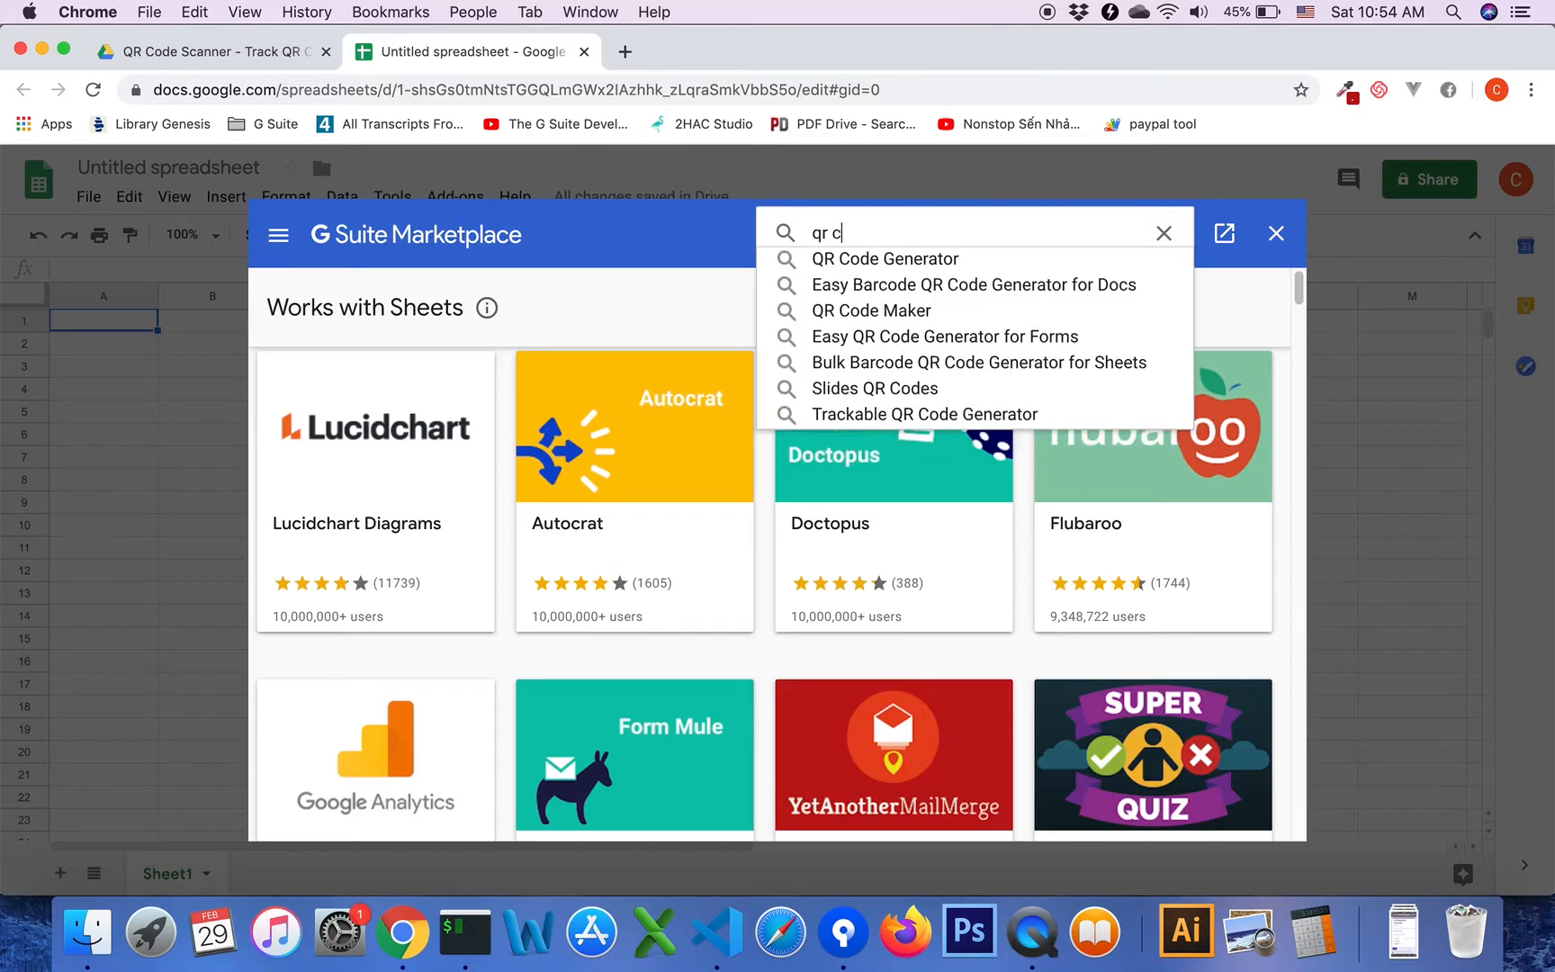
text(ode scanner)
key(Return)
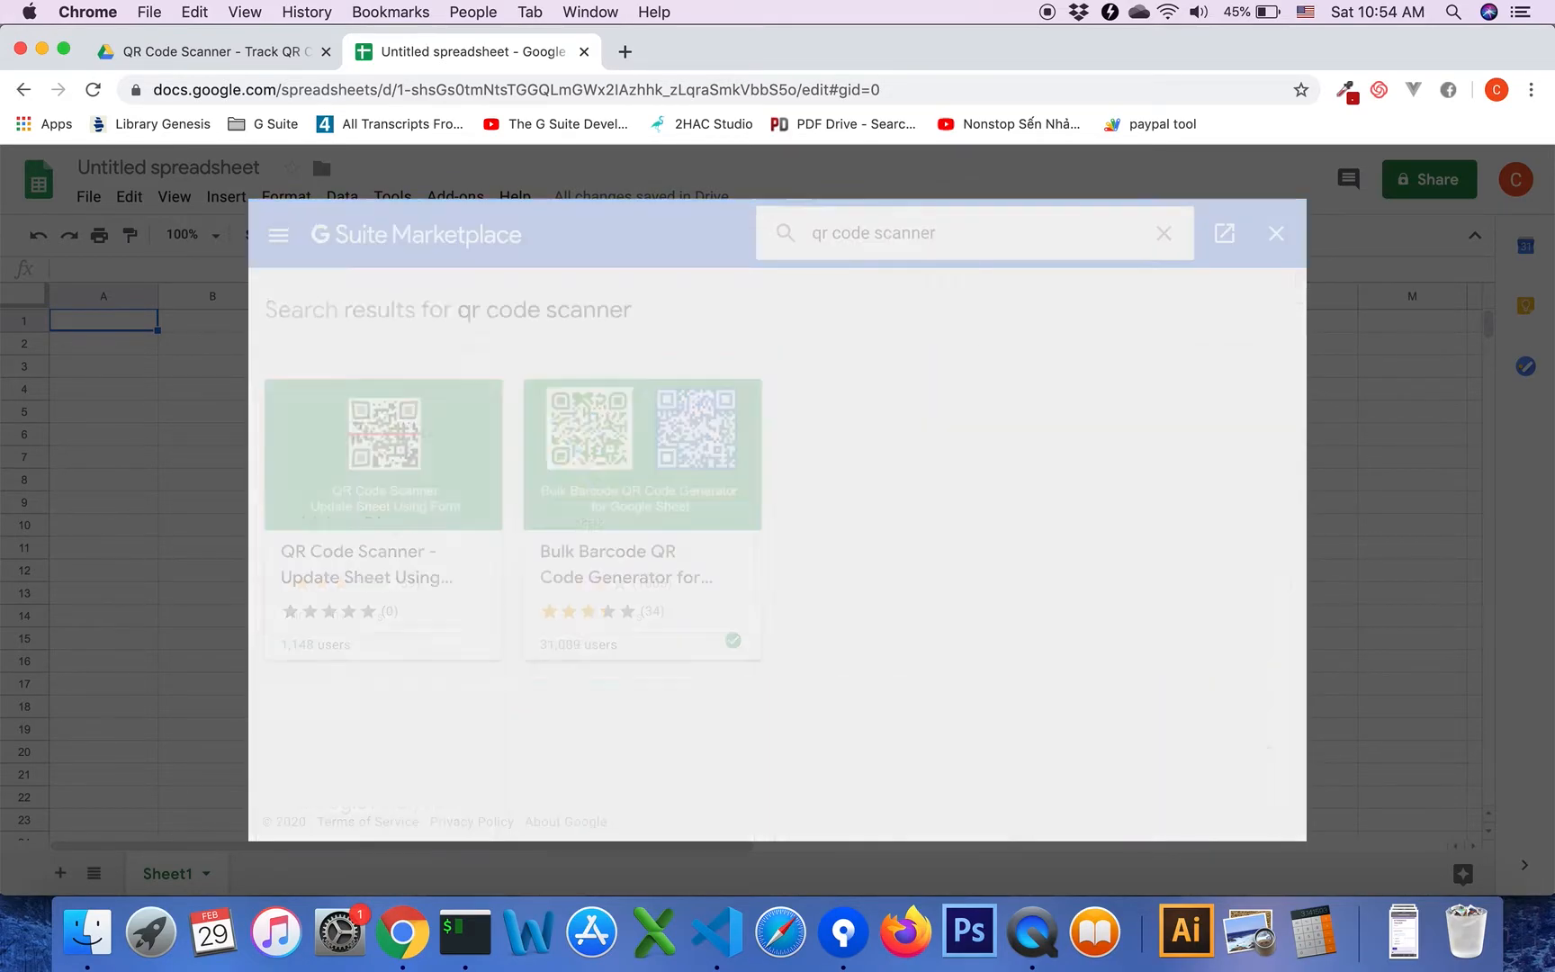
click(400, 461)
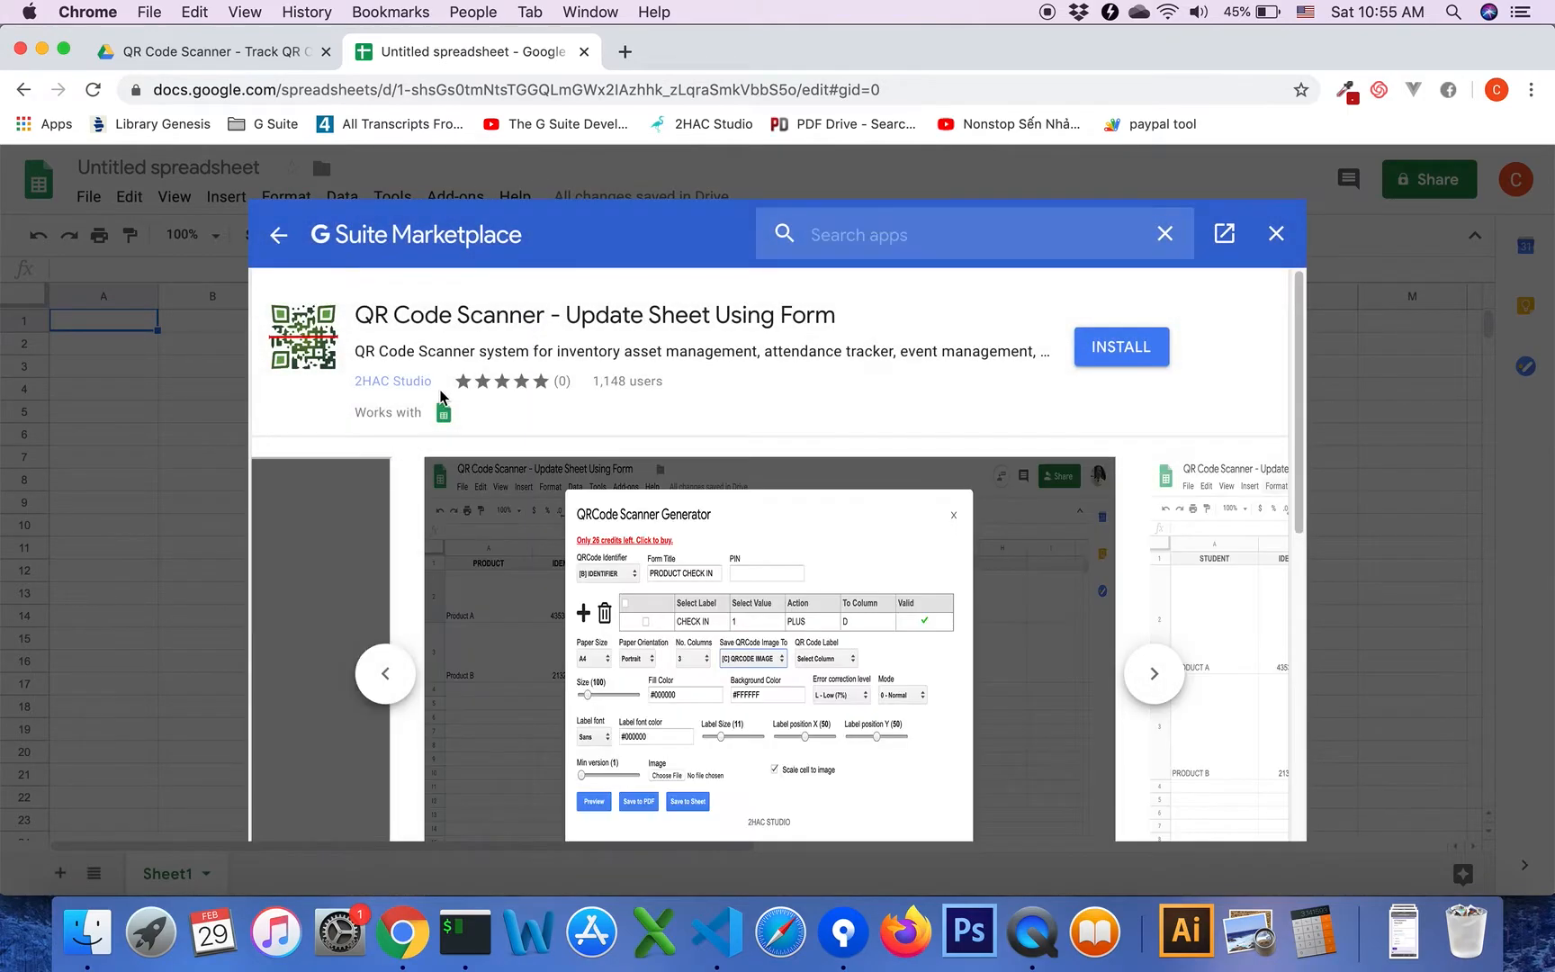
Install the QR Code Scanner add-on, authorizing it with the account and granting its permissions
click(1093, 359)
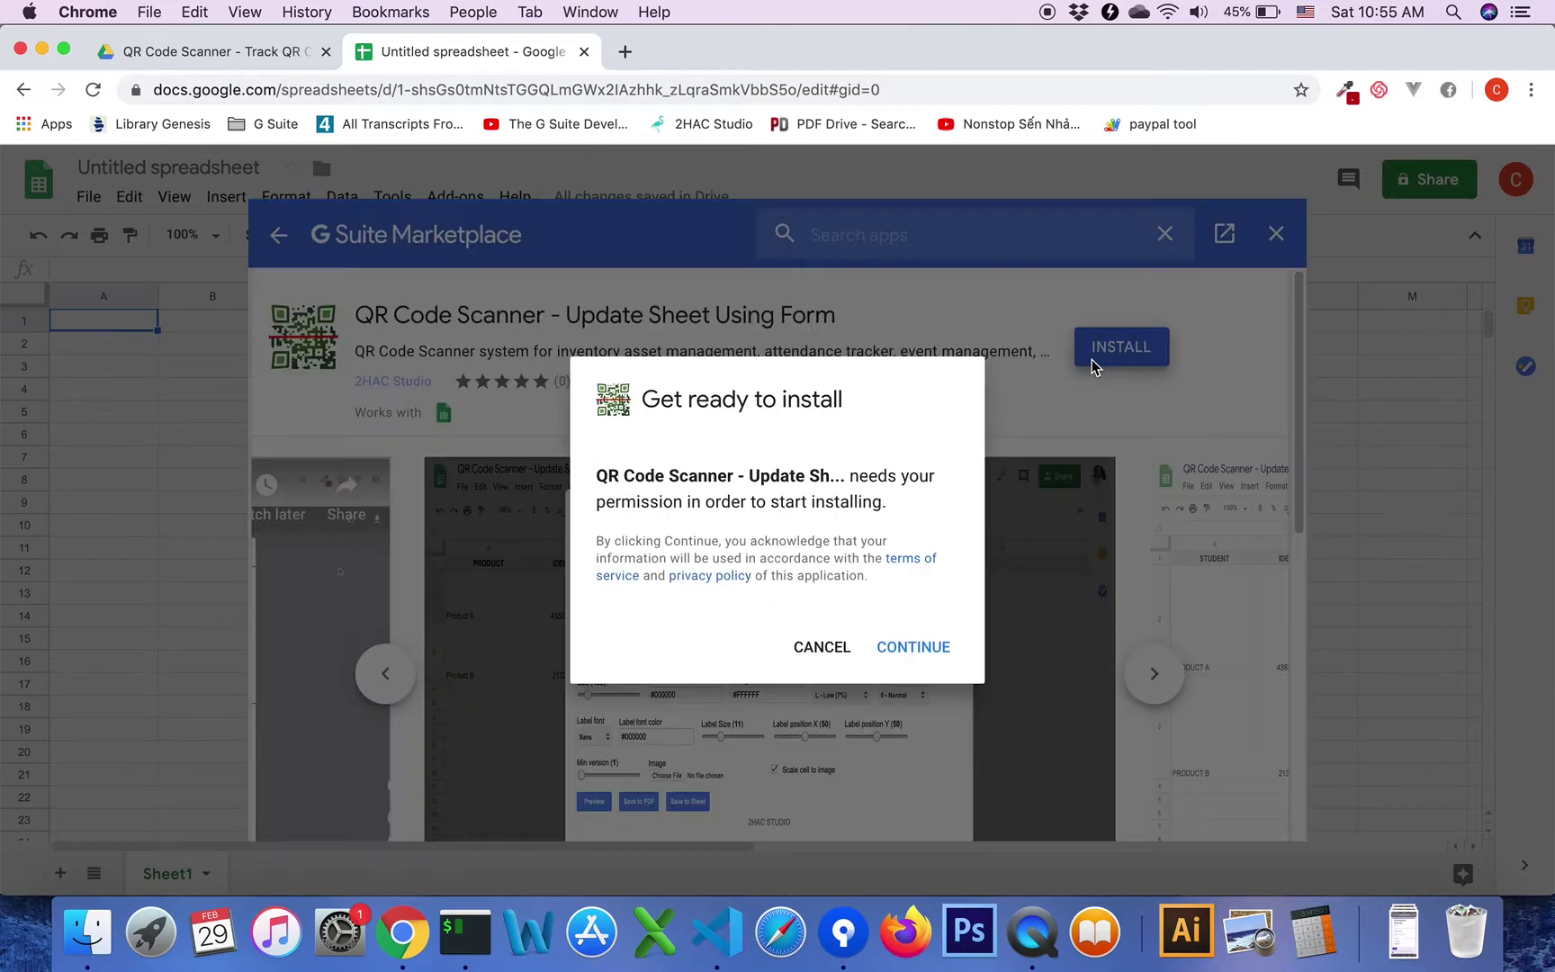
click(921, 647)
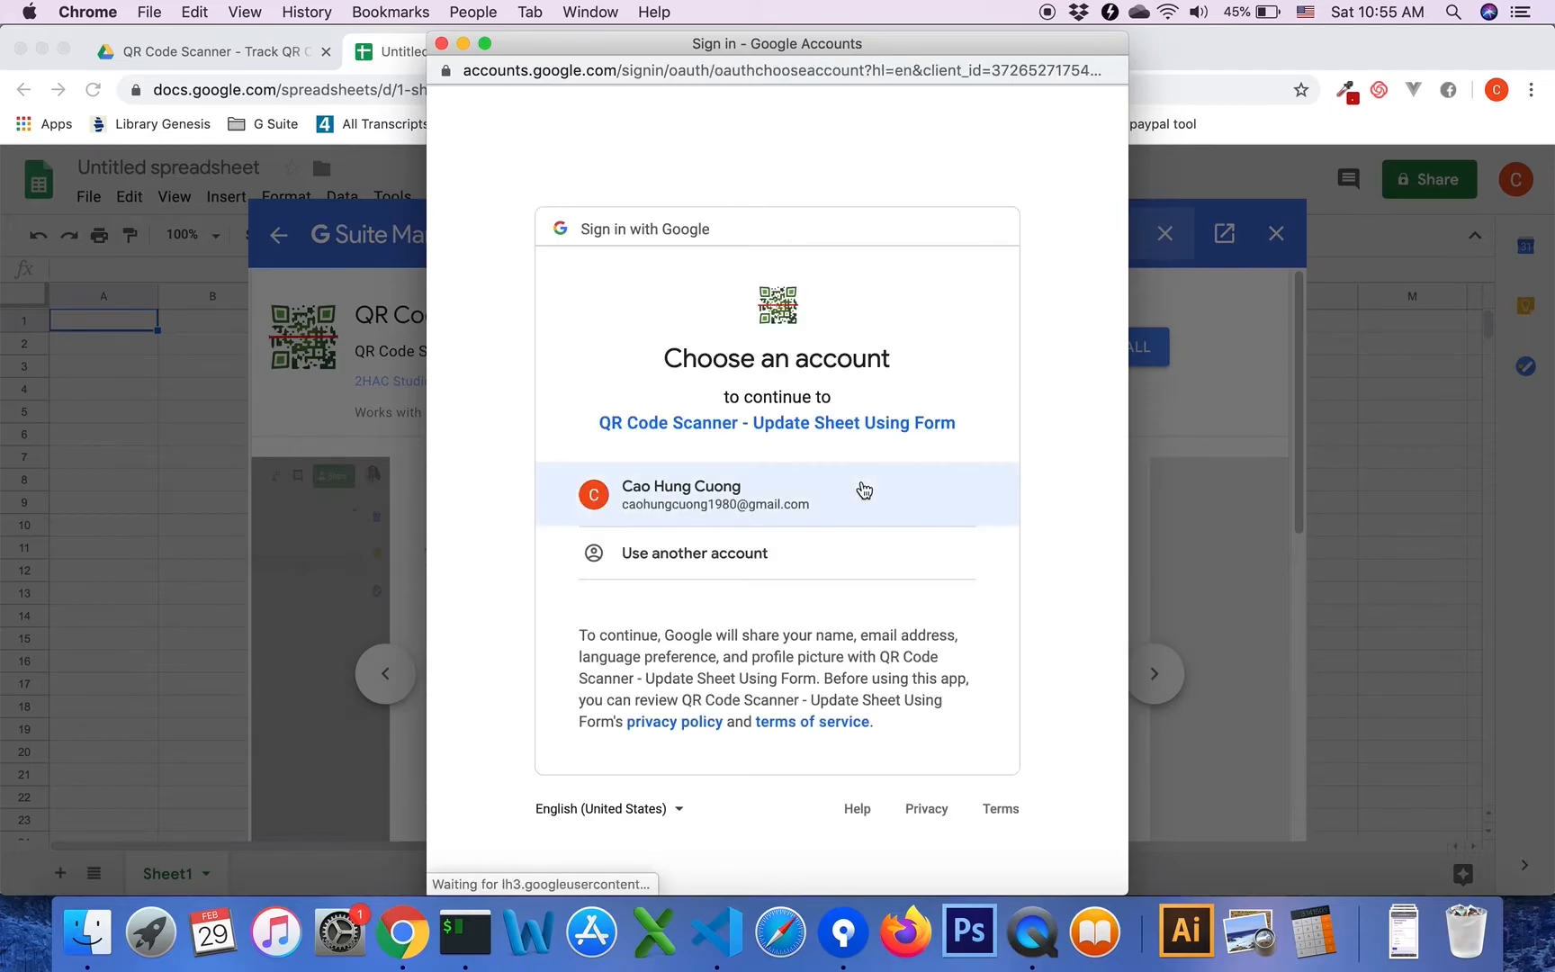
click(833, 522)
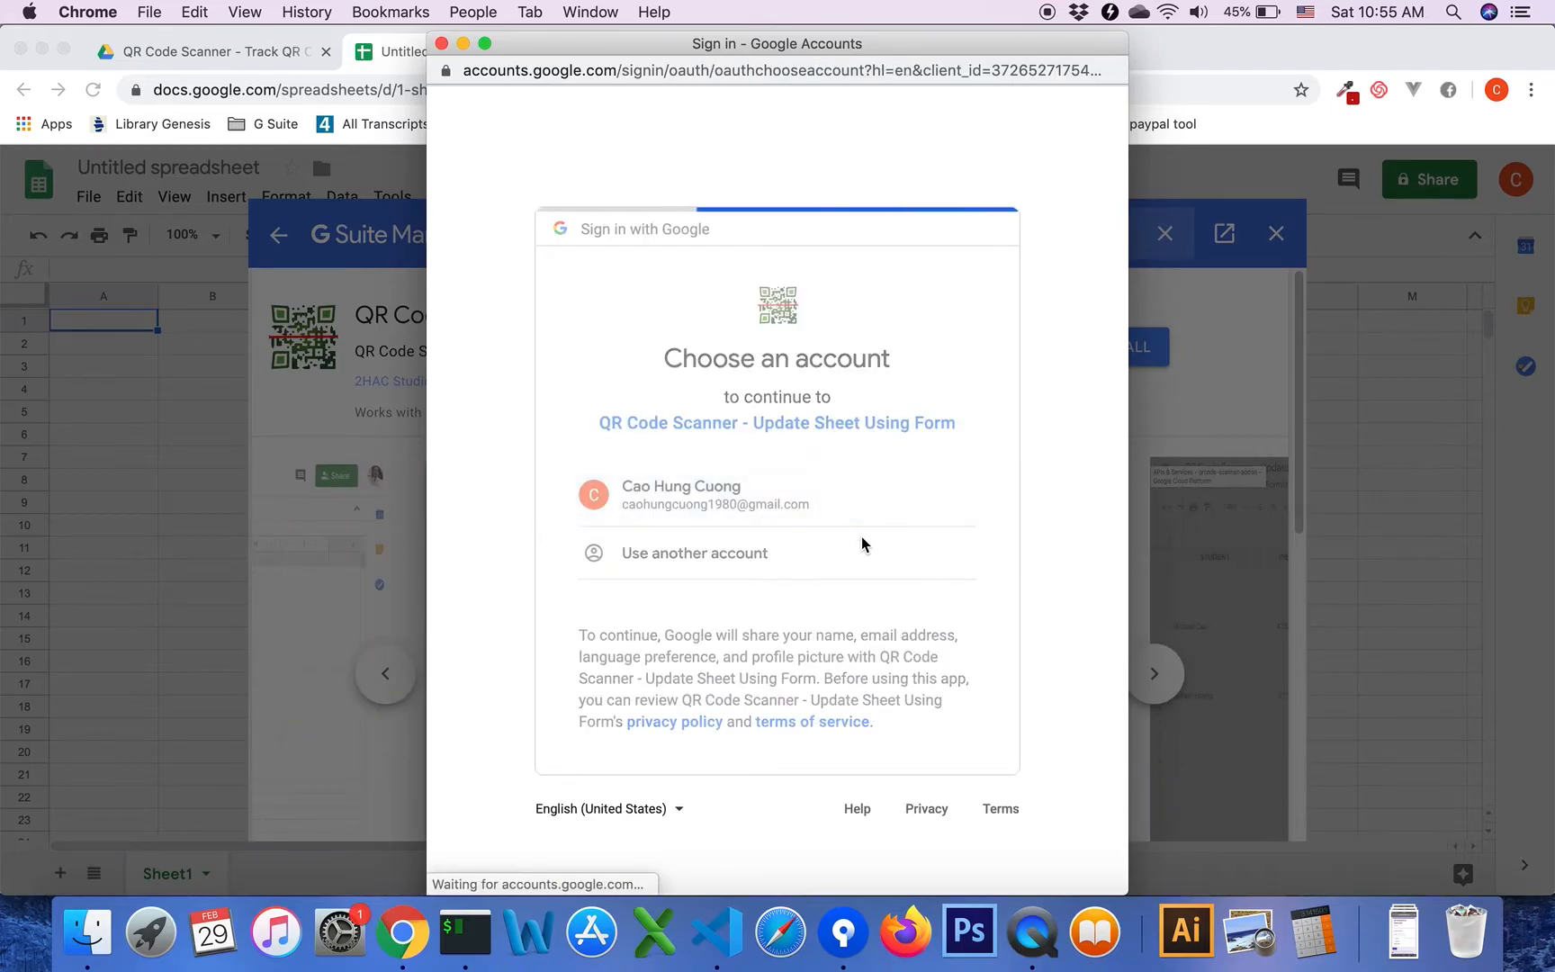
scroll(851, 583, down, 10)
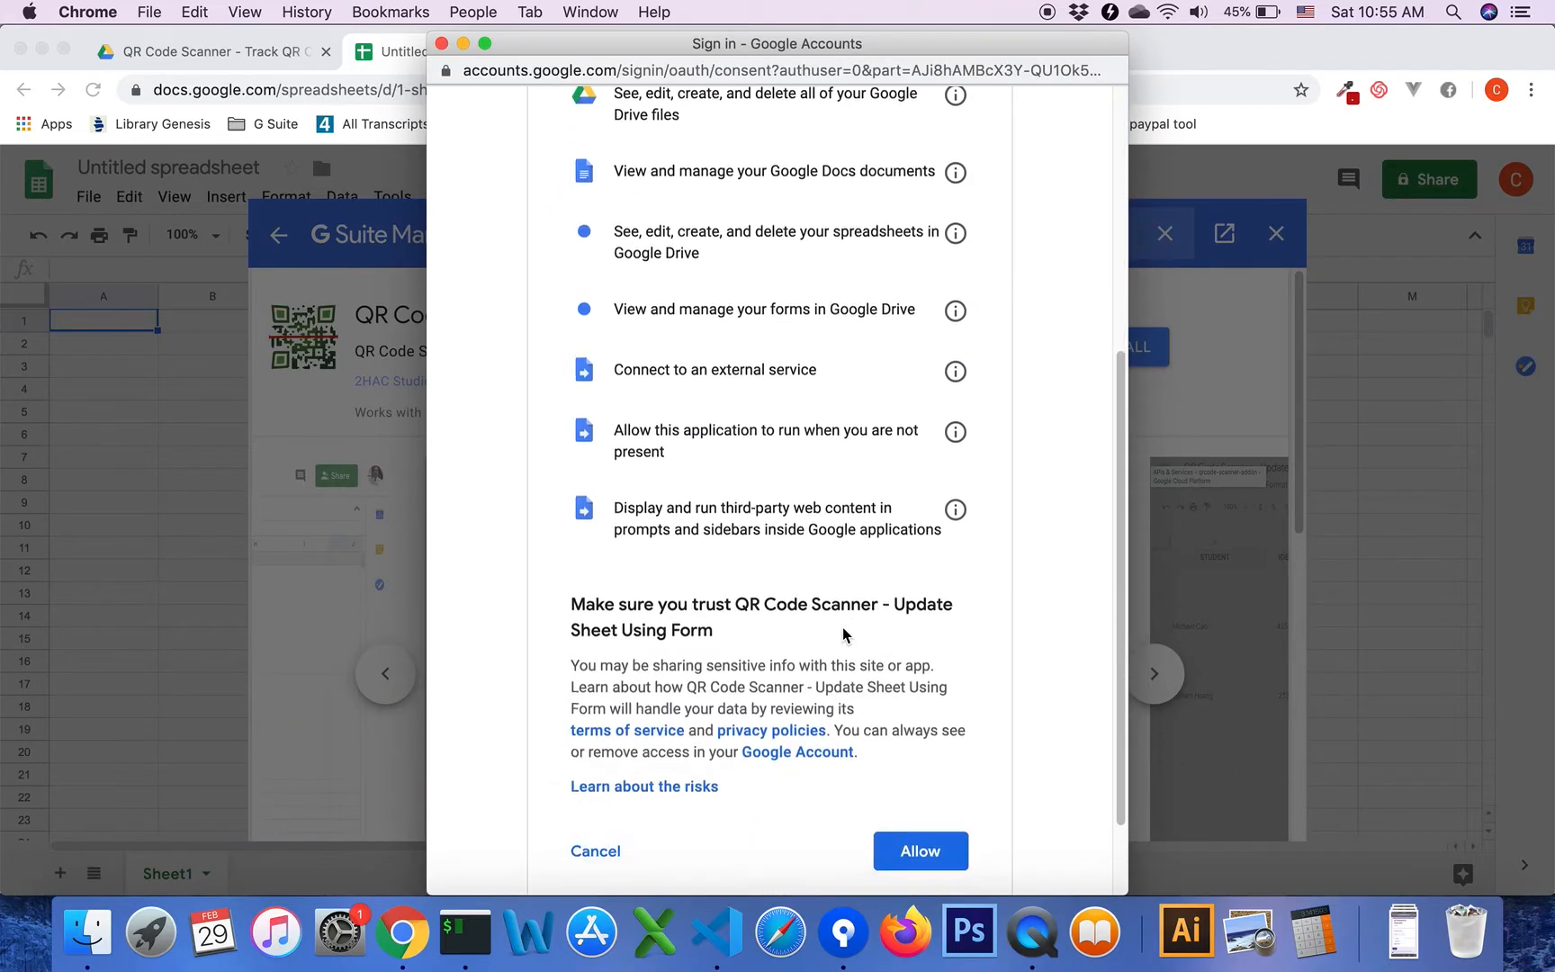
click(919, 771)
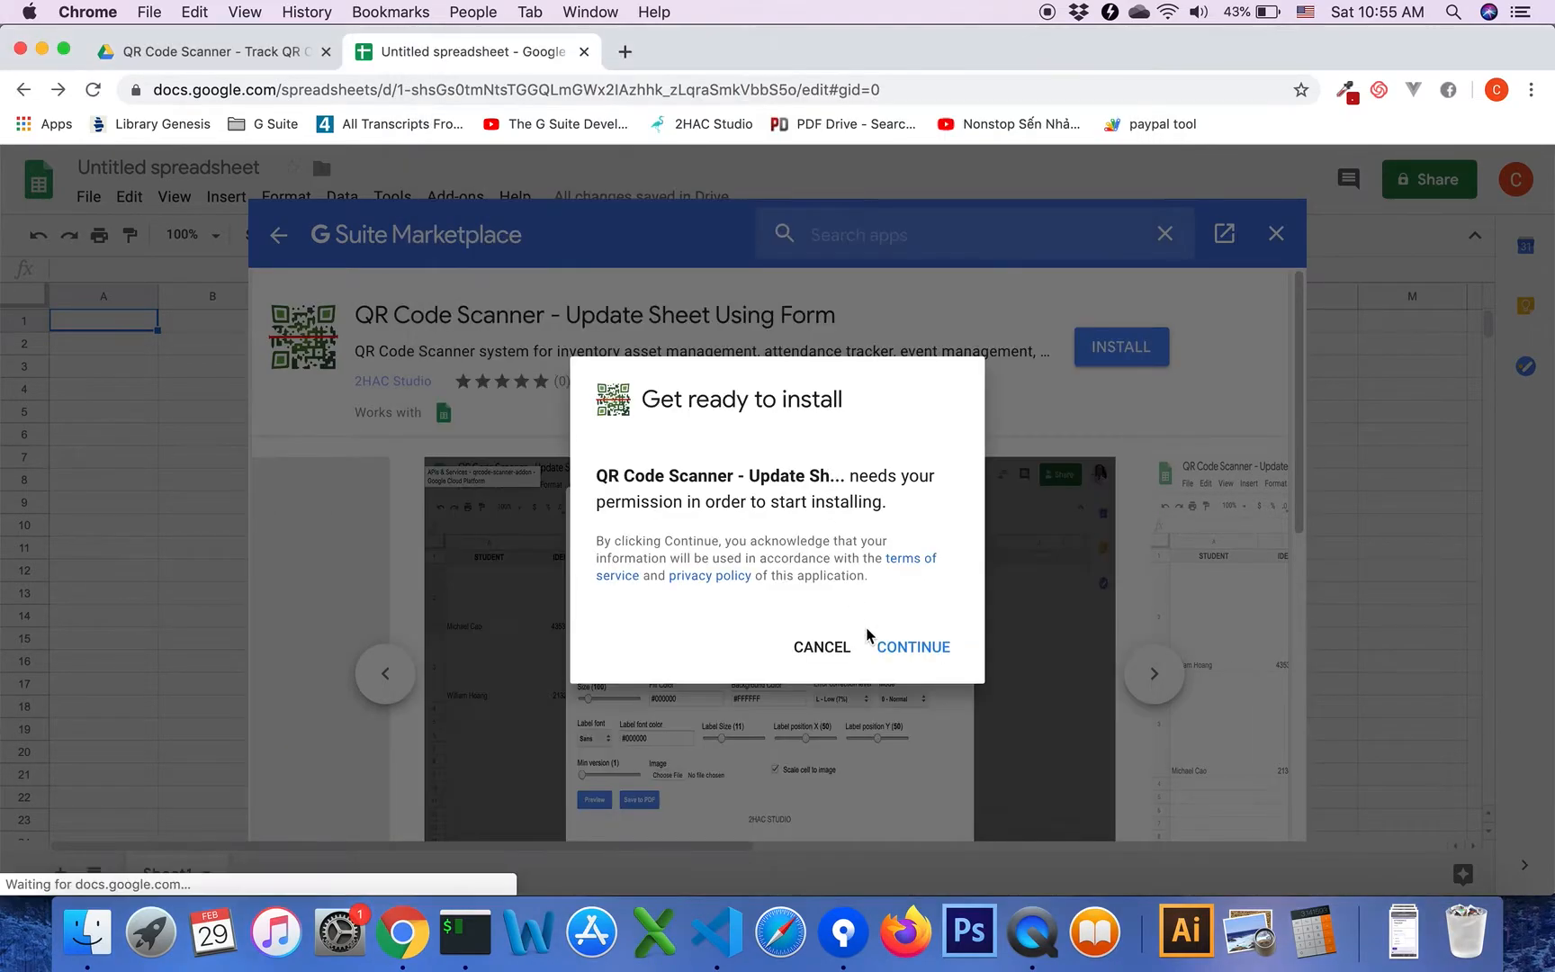
click(910, 644)
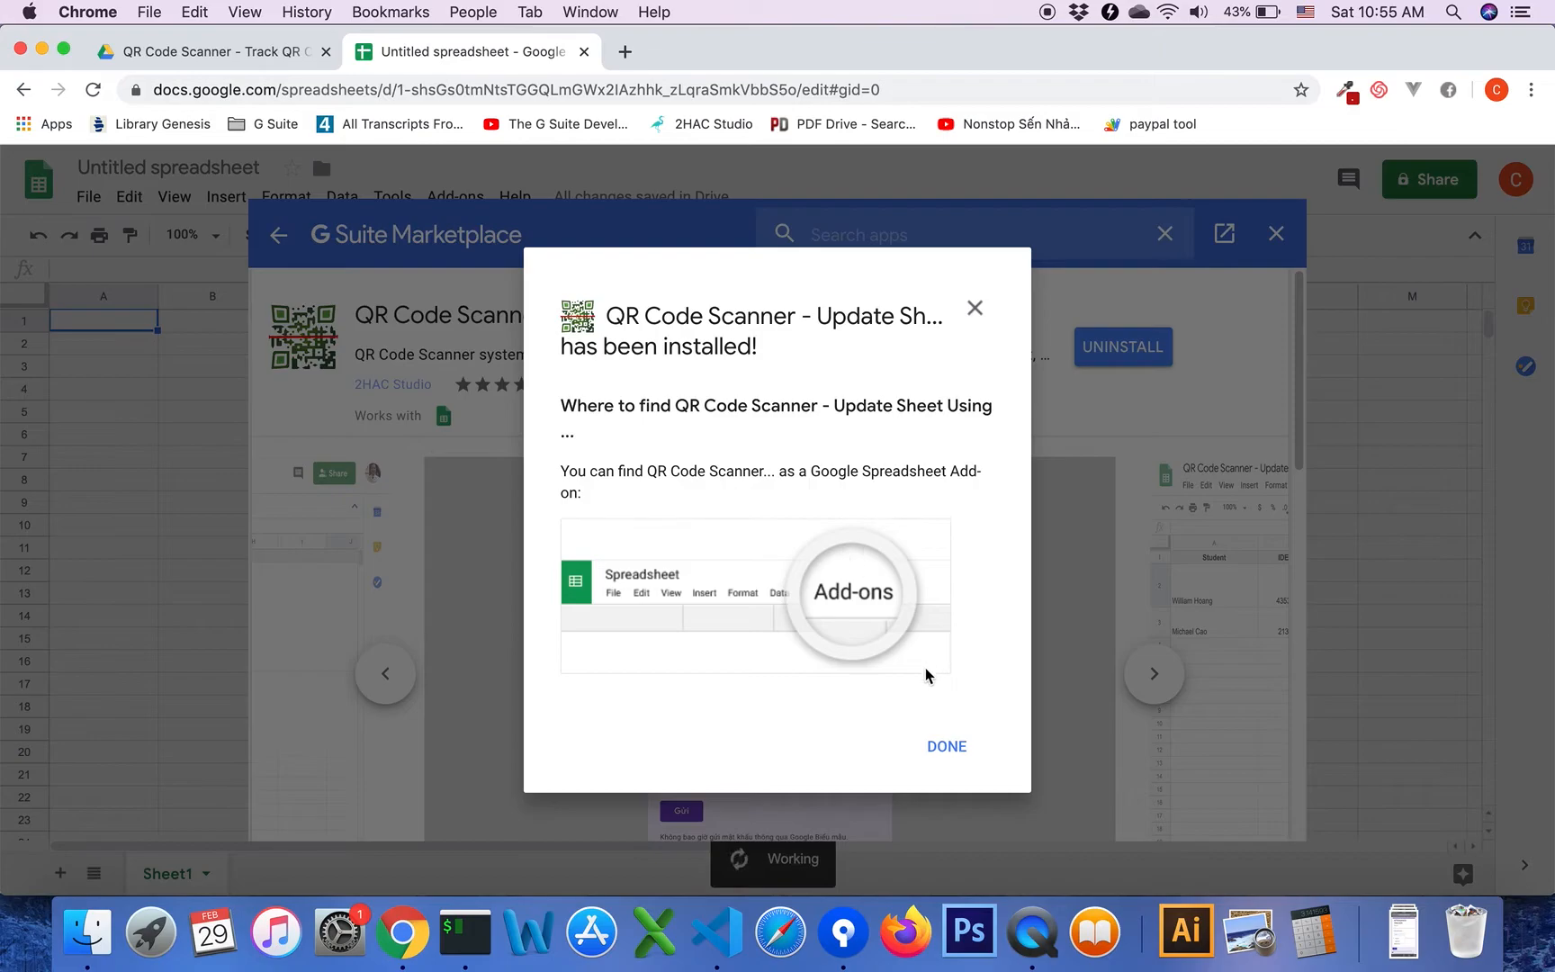
click(946, 746)
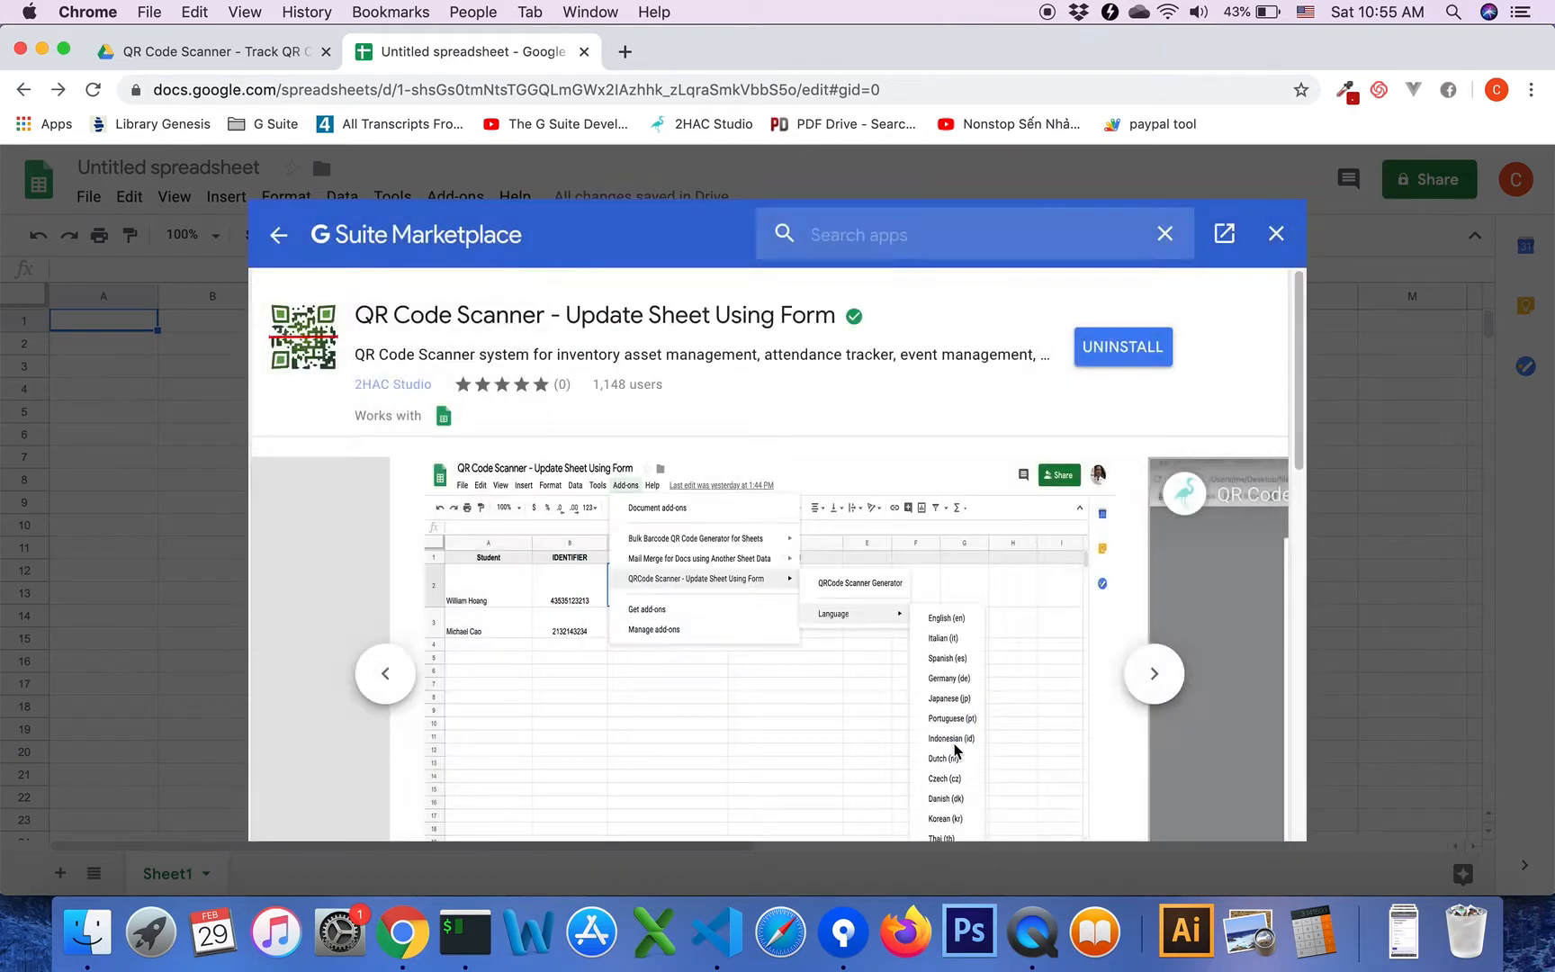
Return to the sheet and enter headers Product Name and Product Code in A1:B1
click(1275, 234)
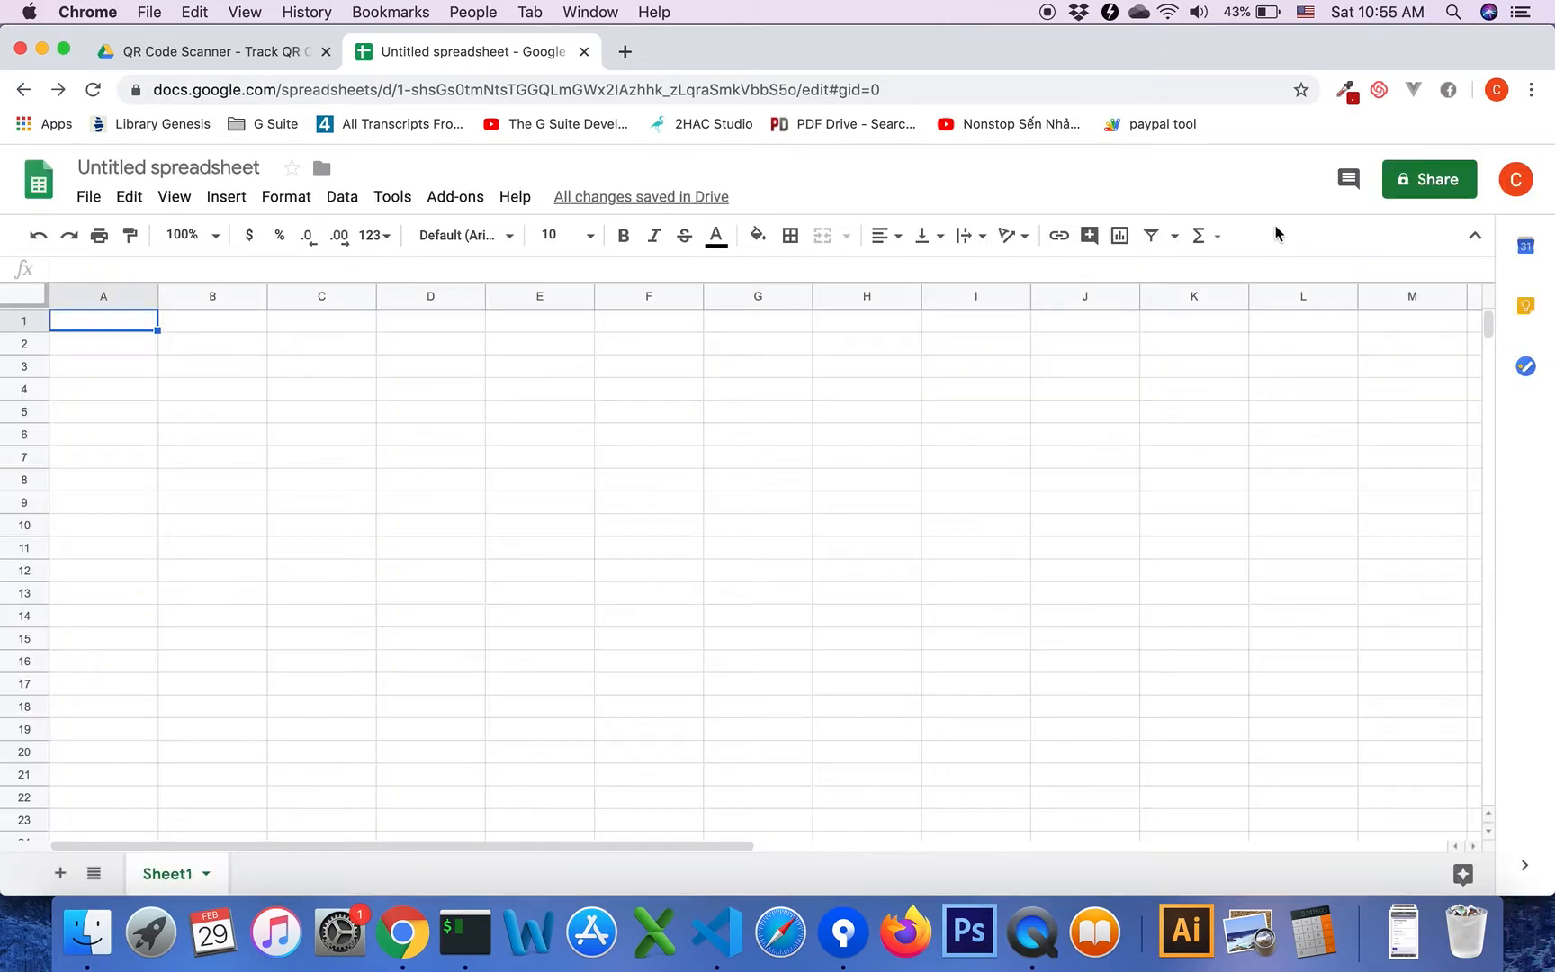
click(146, 384)
click(127, 318)
text(Product Name)
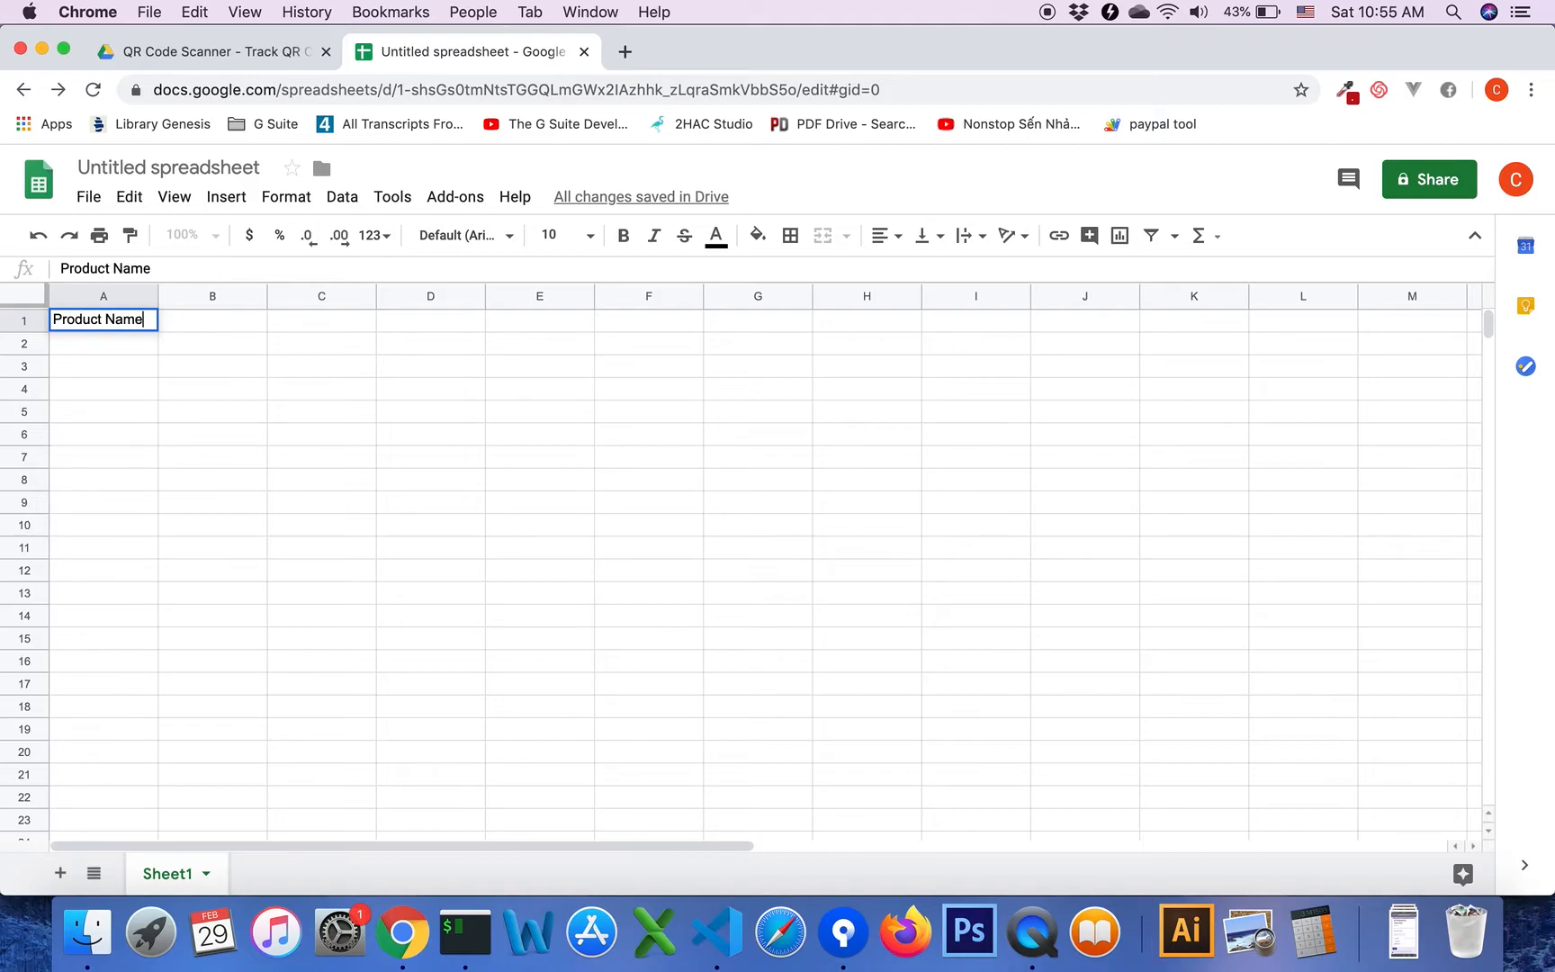
key(Tab)
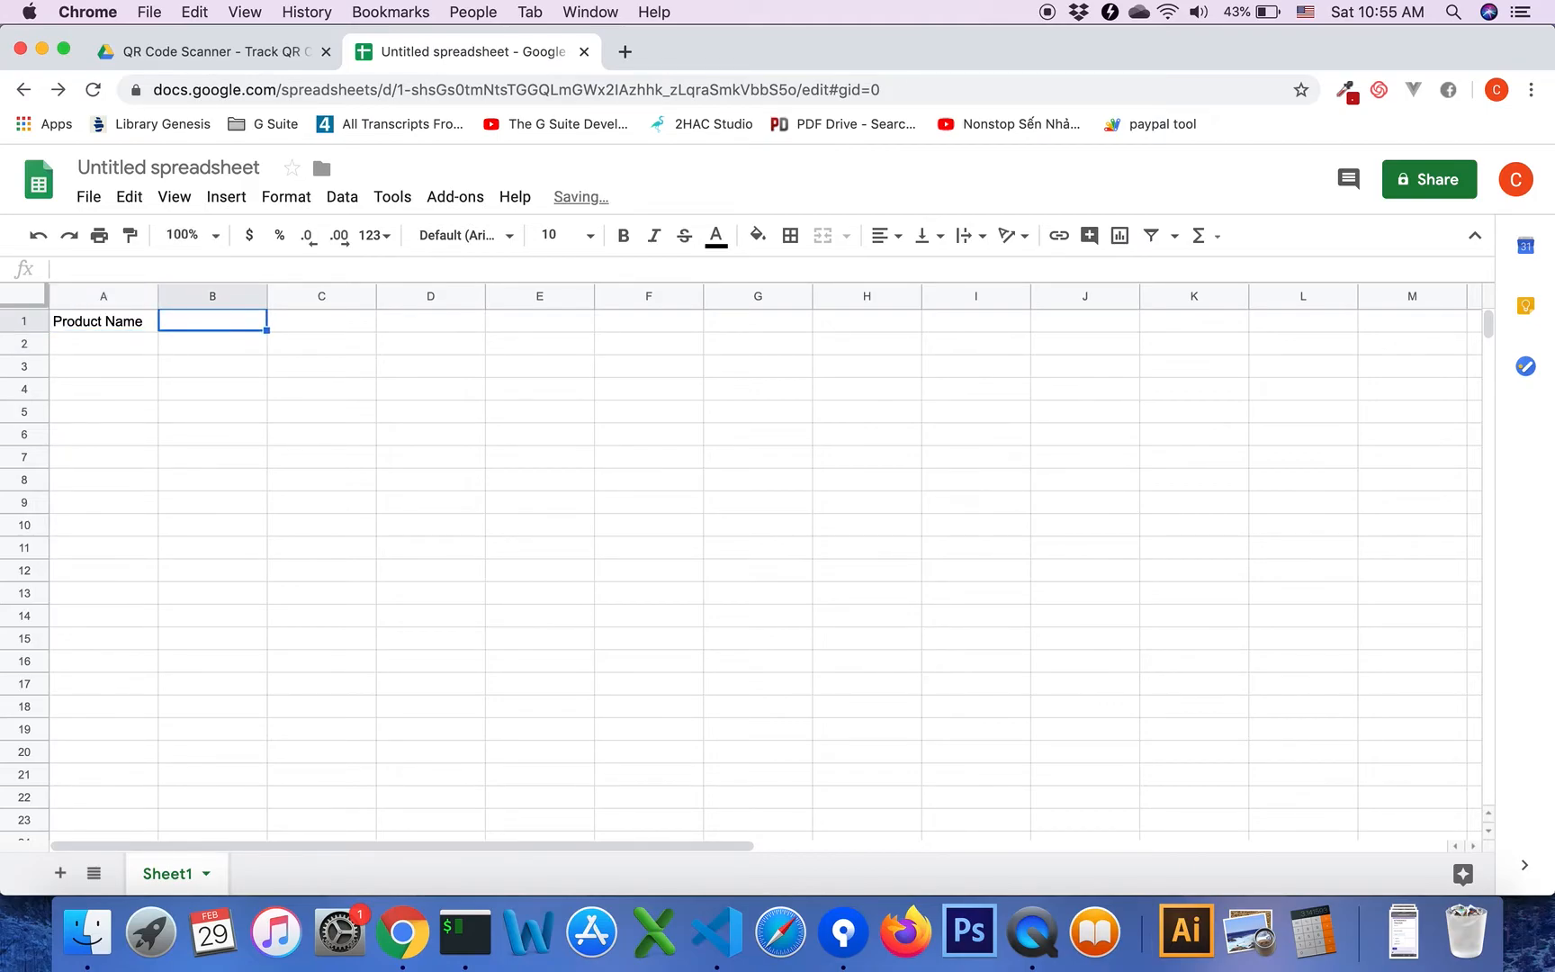
text(Produc)
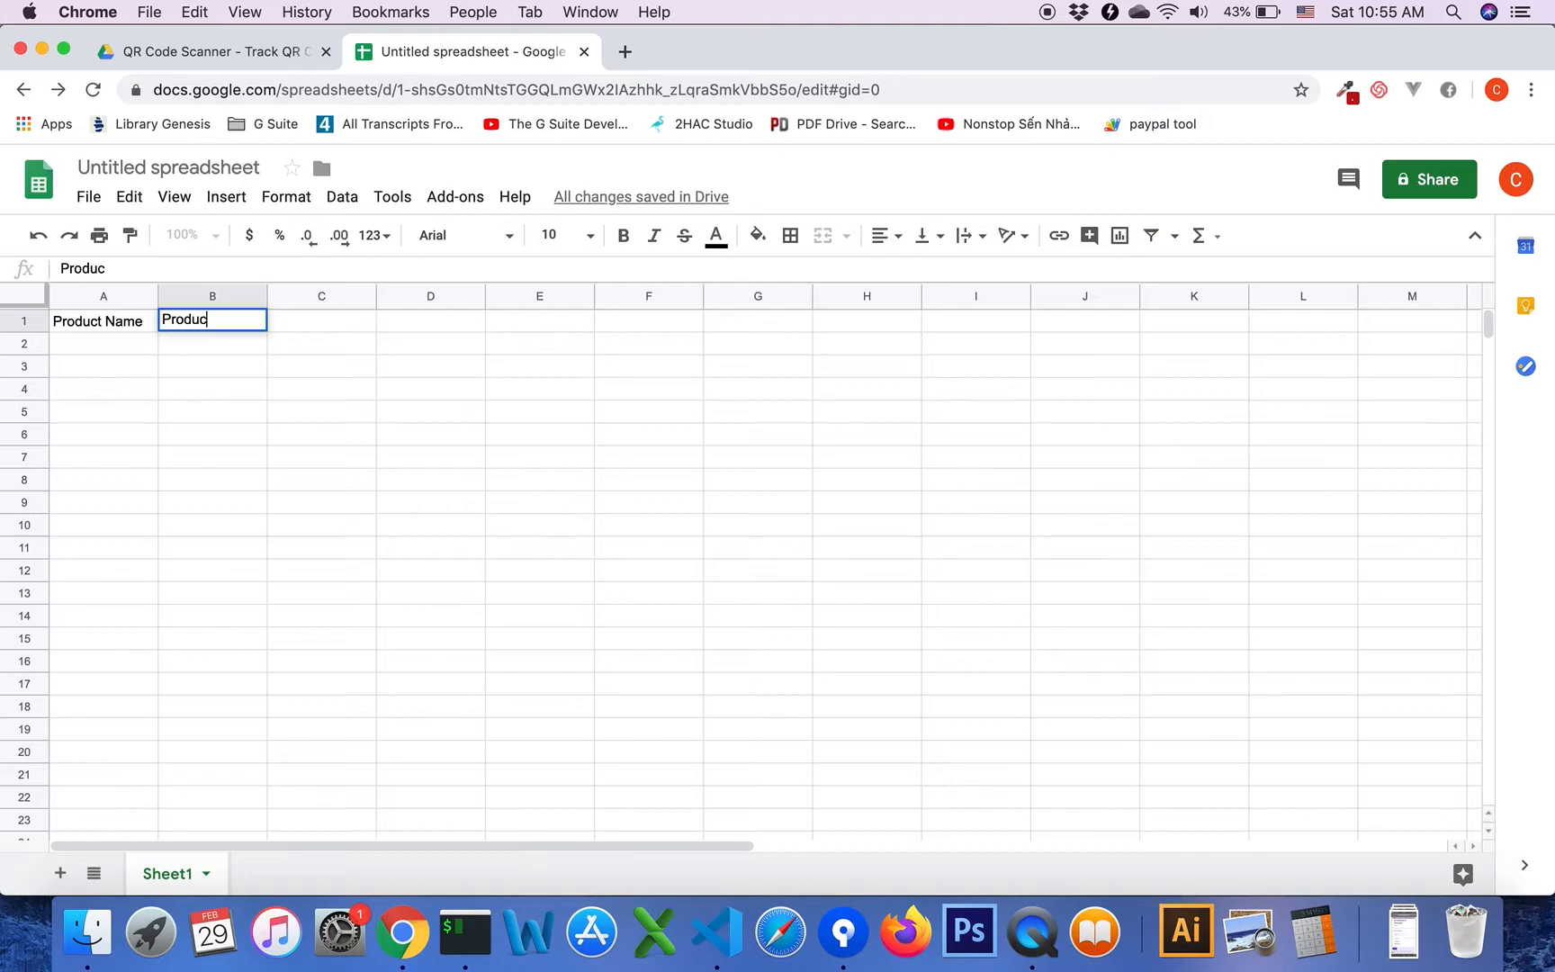
text(t Code)
key(Return)
Enter the corrected QR Code Image header in C1
key(Tab)
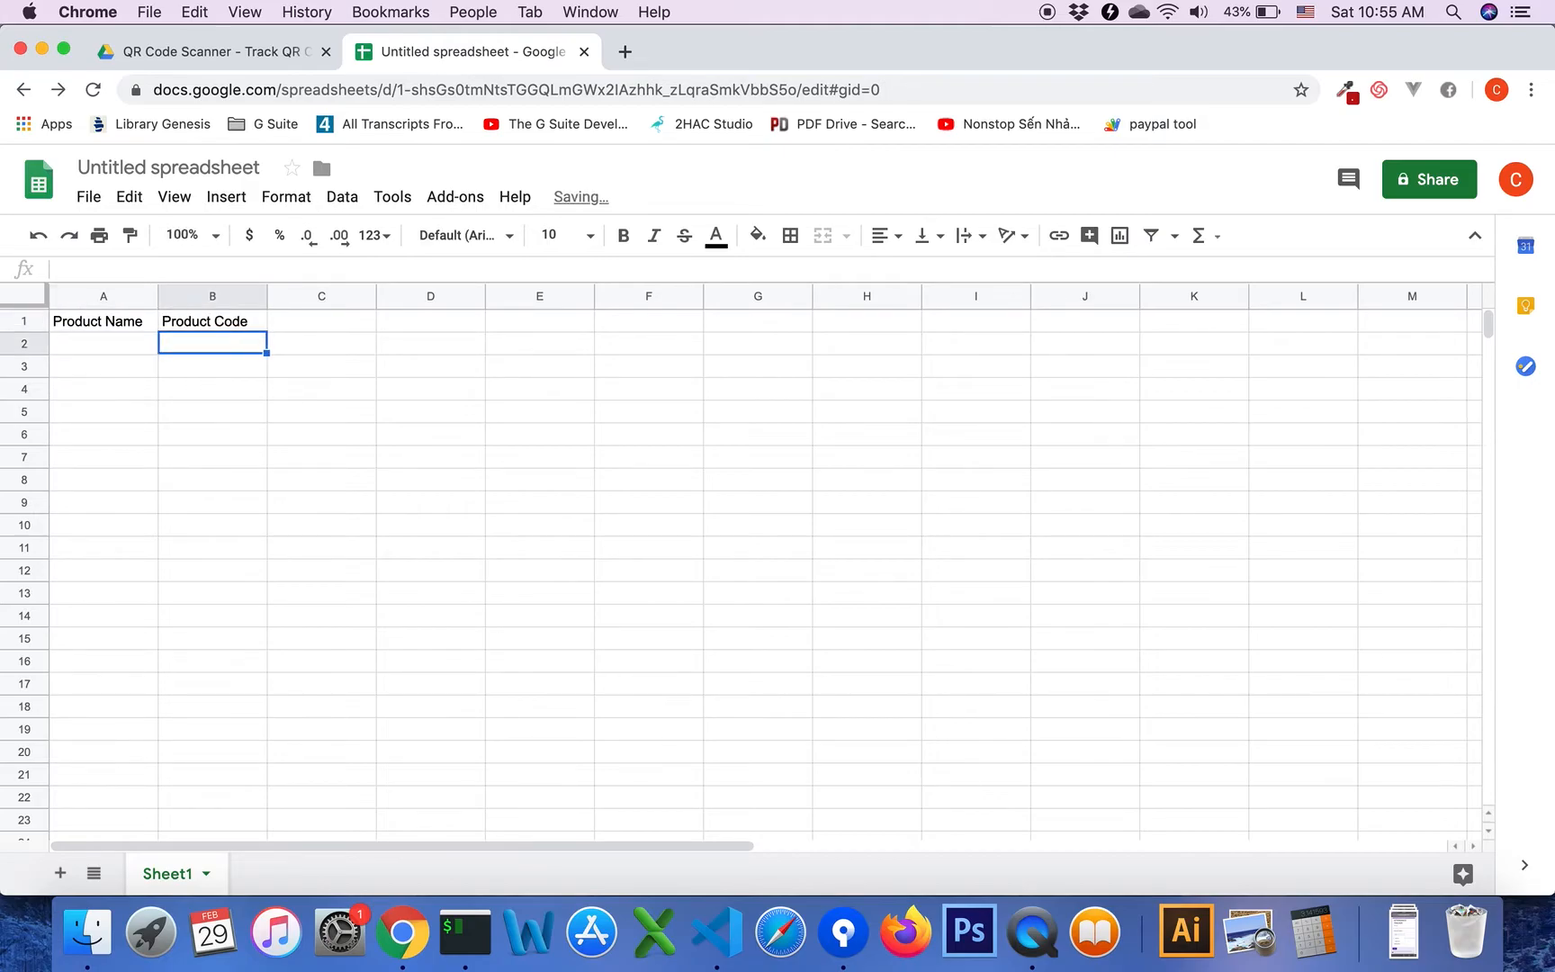
key(Up)
key(Right)
text(QRC)
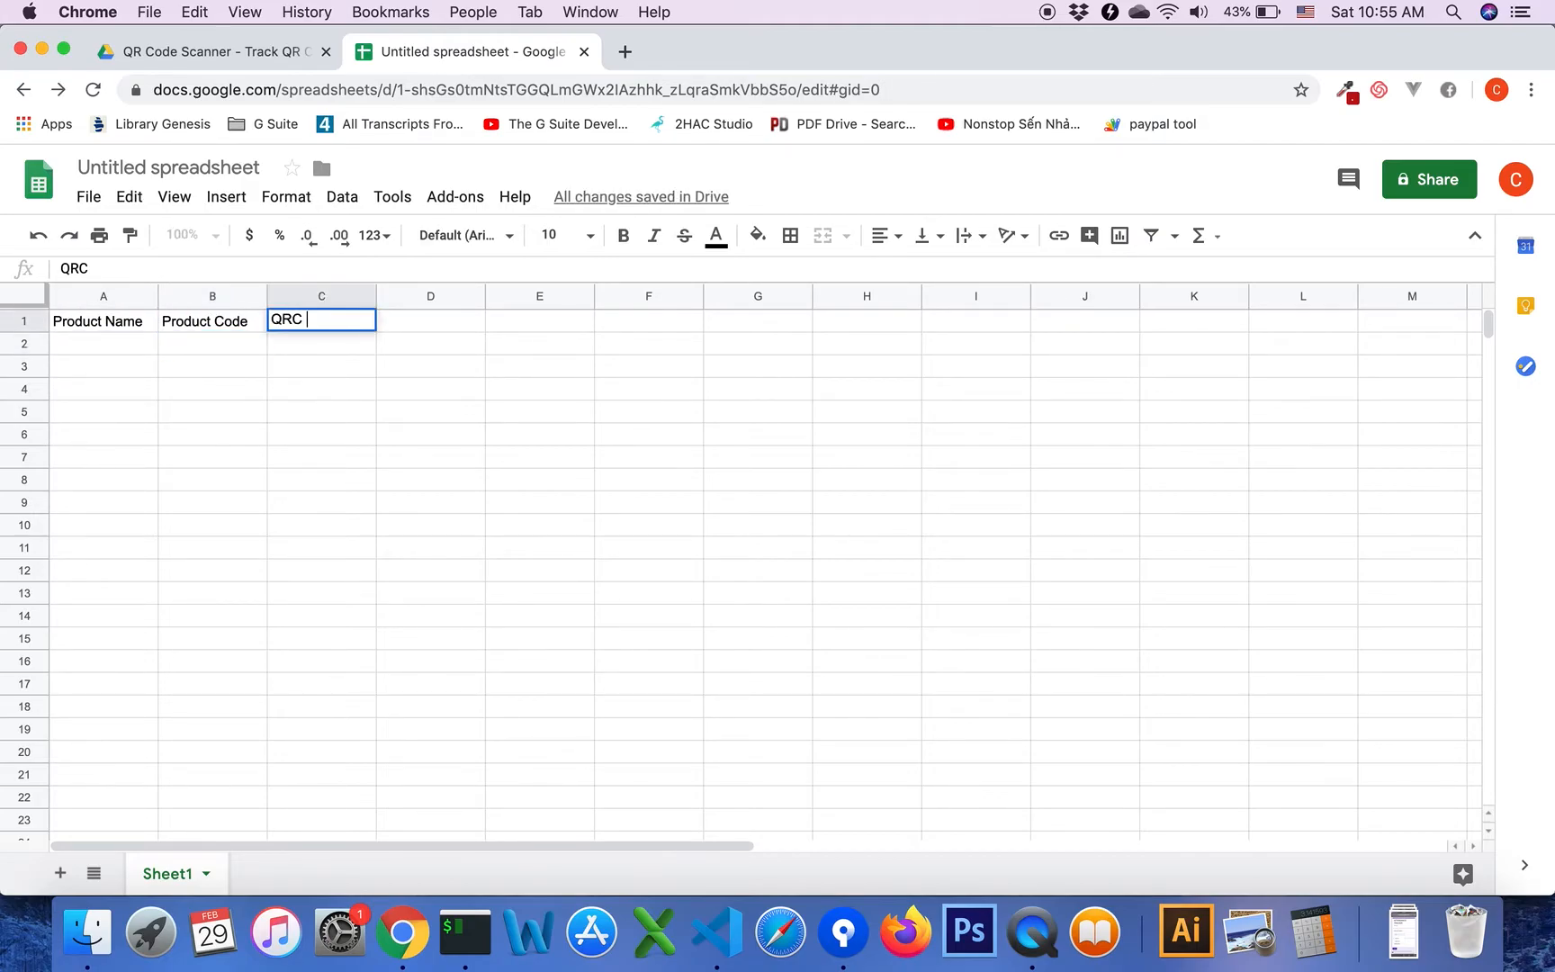
key(BackSpace)
key(BackSpace)
text(Code IMage)
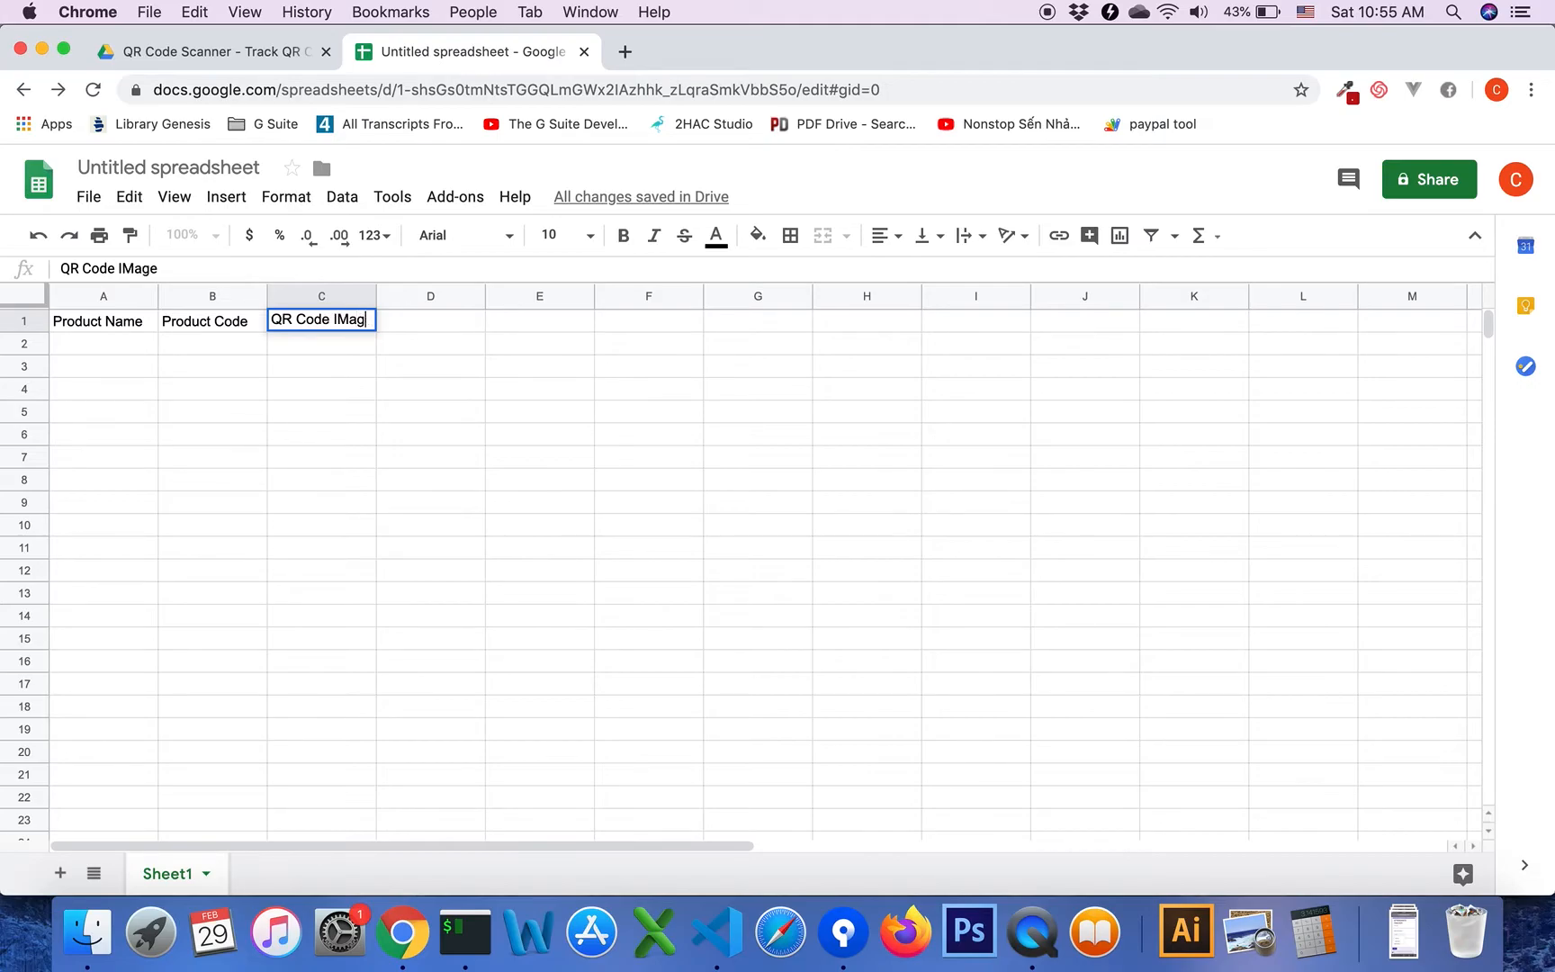
key(BackSpace)
key(BackSpace)
key(BackSpace)
text(mage)
key(Return)
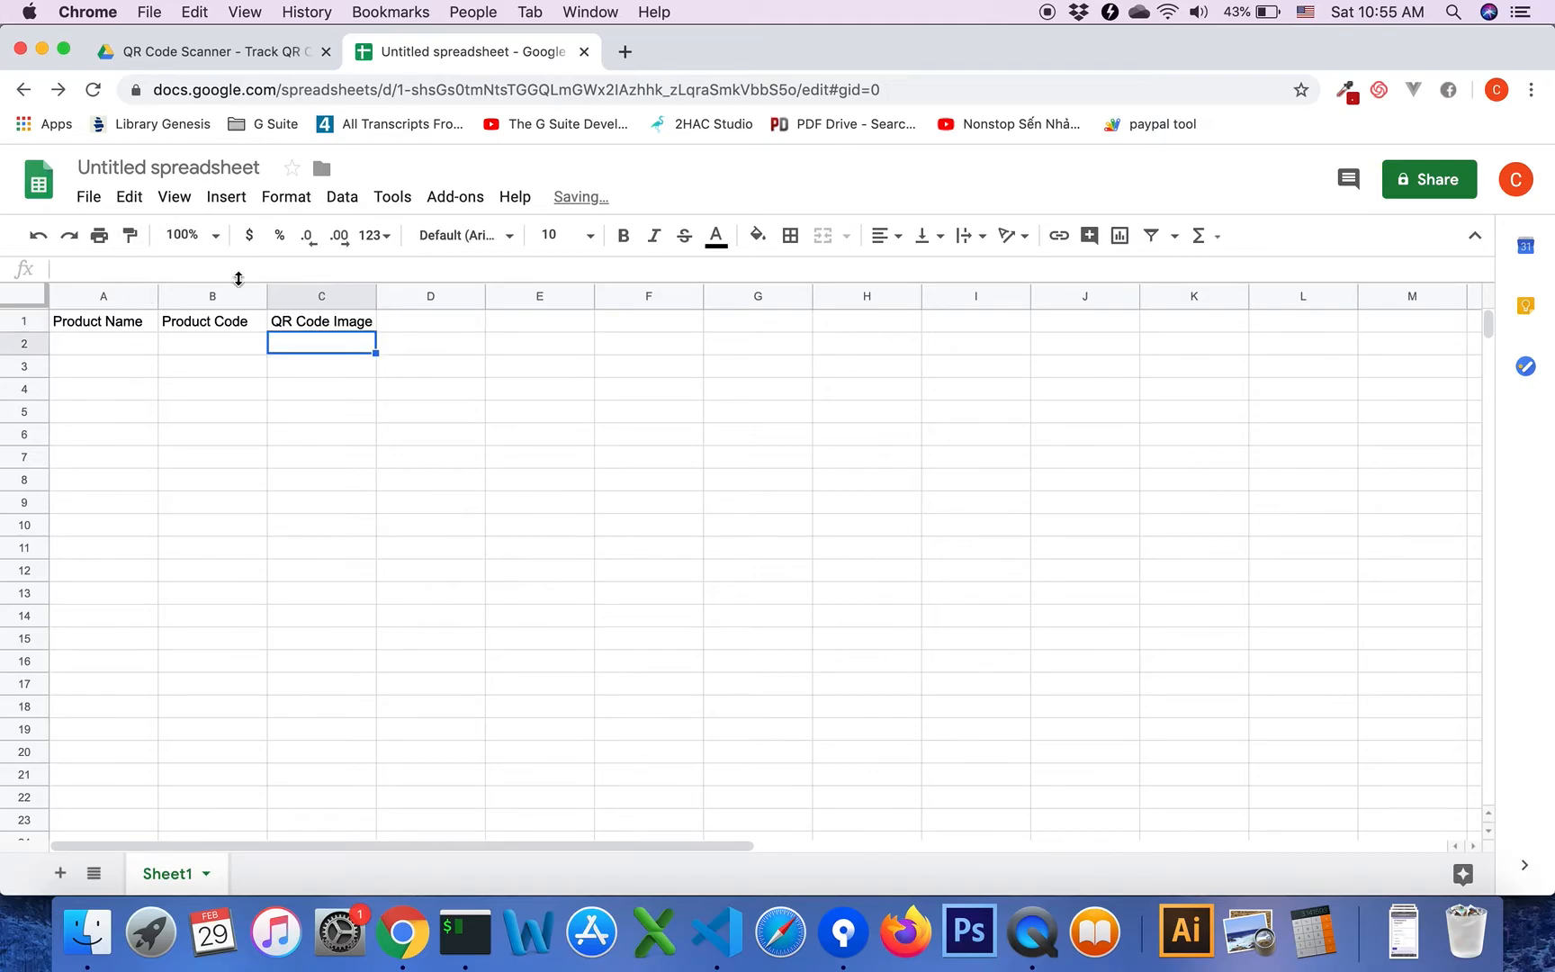
Widen columns A, B and C by dragging their borders
drag(266, 296, 320, 295)
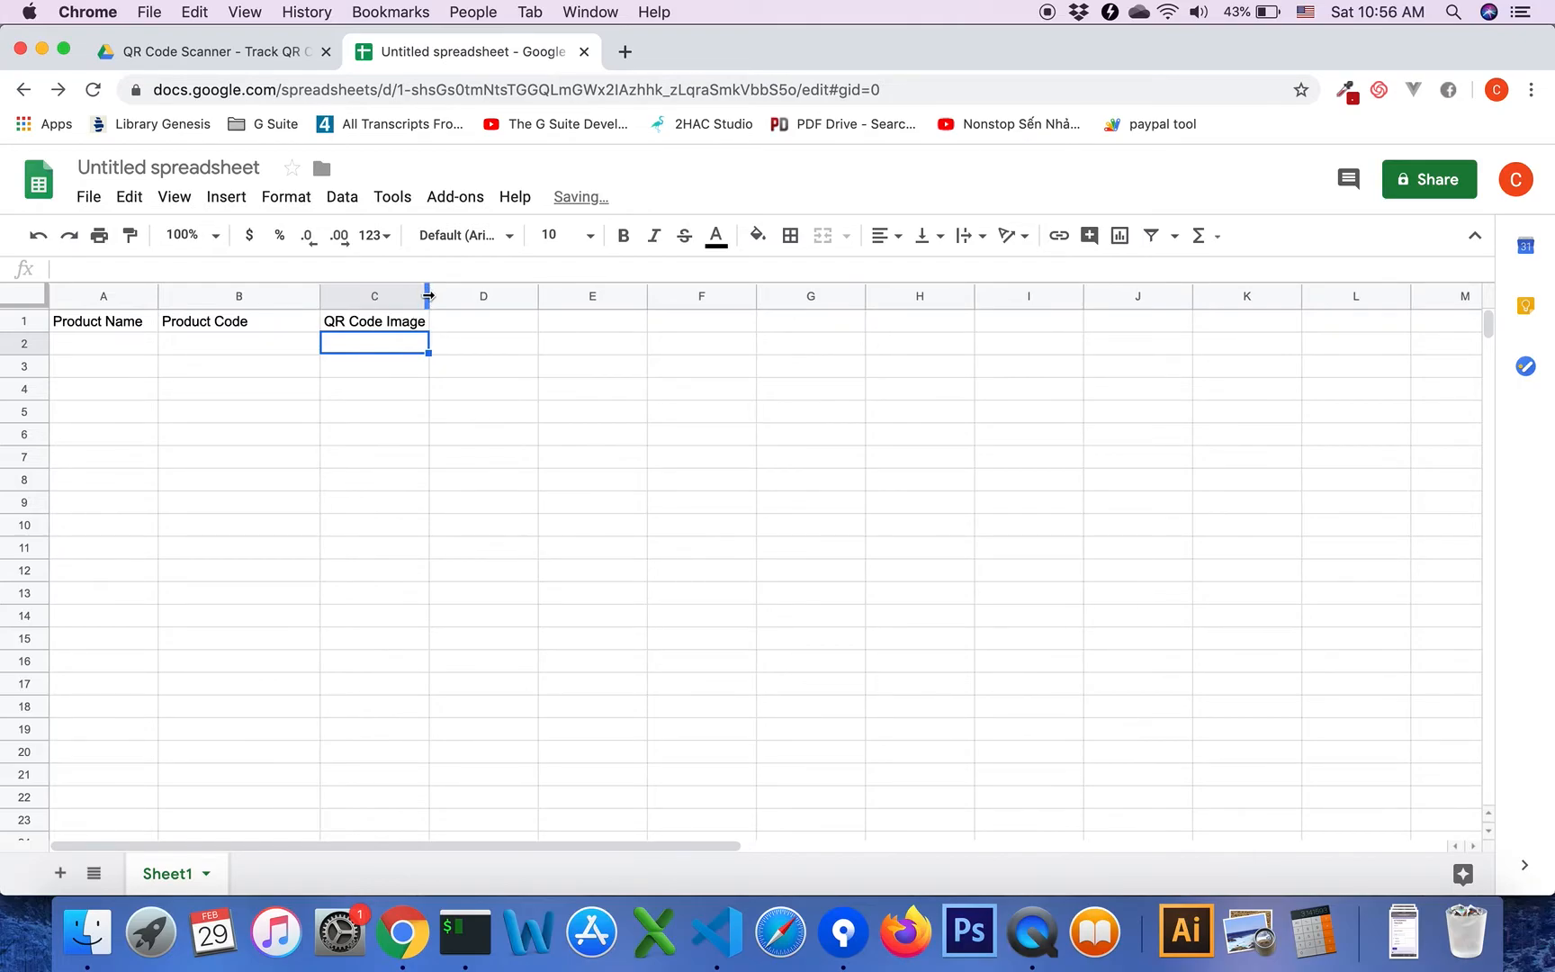
drag(431, 296, 497, 296)
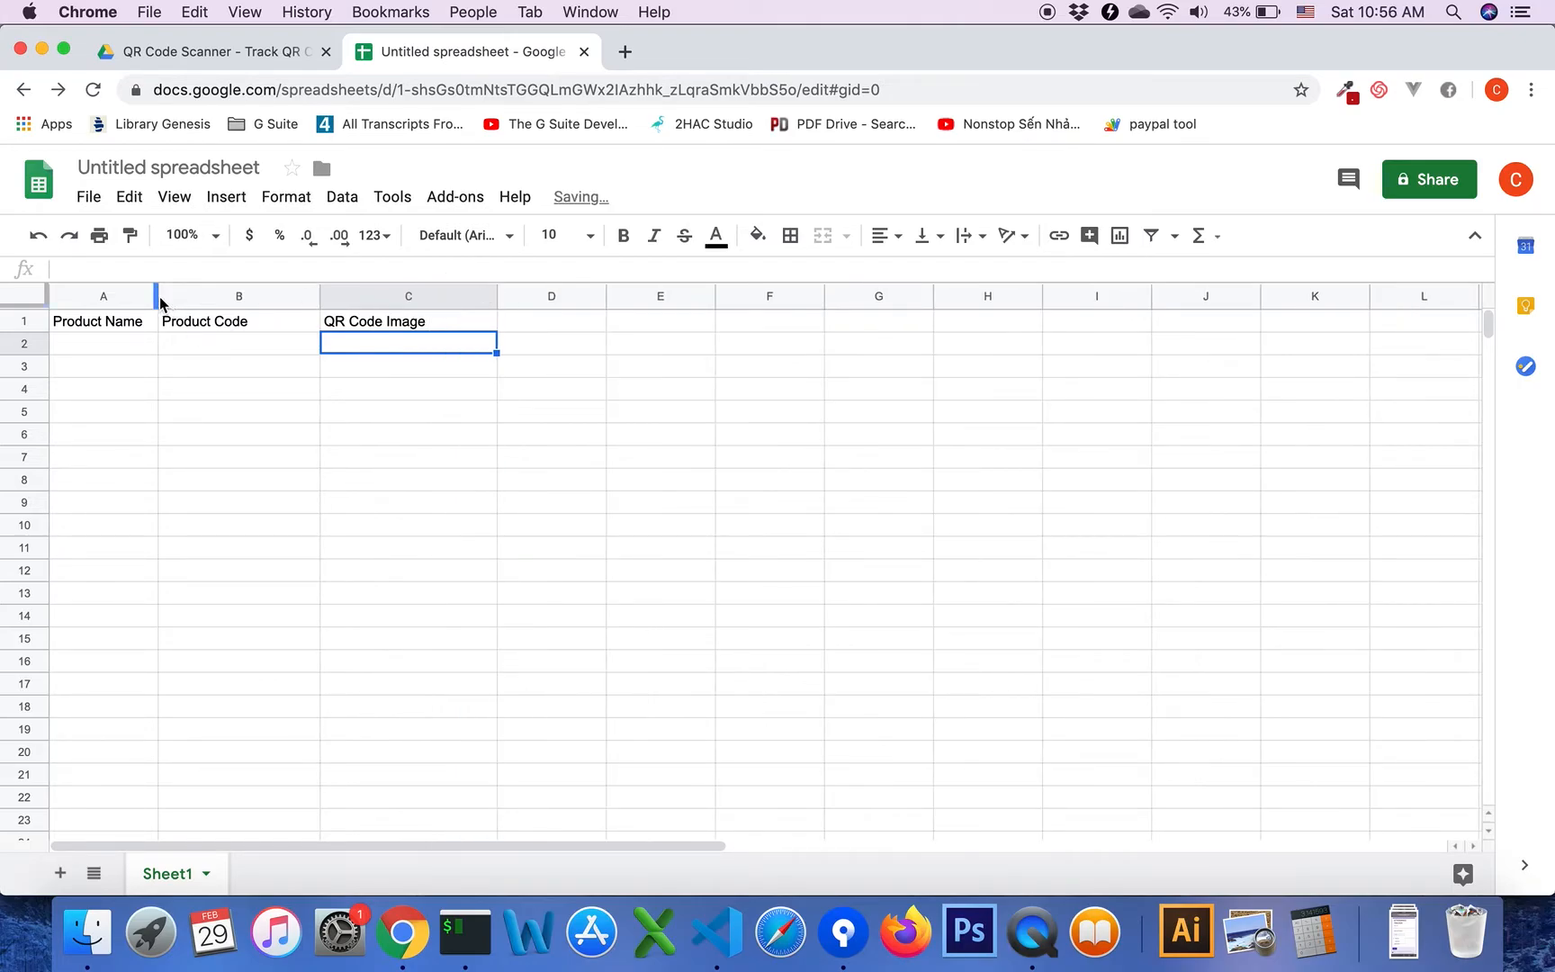
drag(157, 296, 230, 297)
List Product A and Product B in A2:A3 with product codes 1 and 2 in B2:B3
click(160, 342)
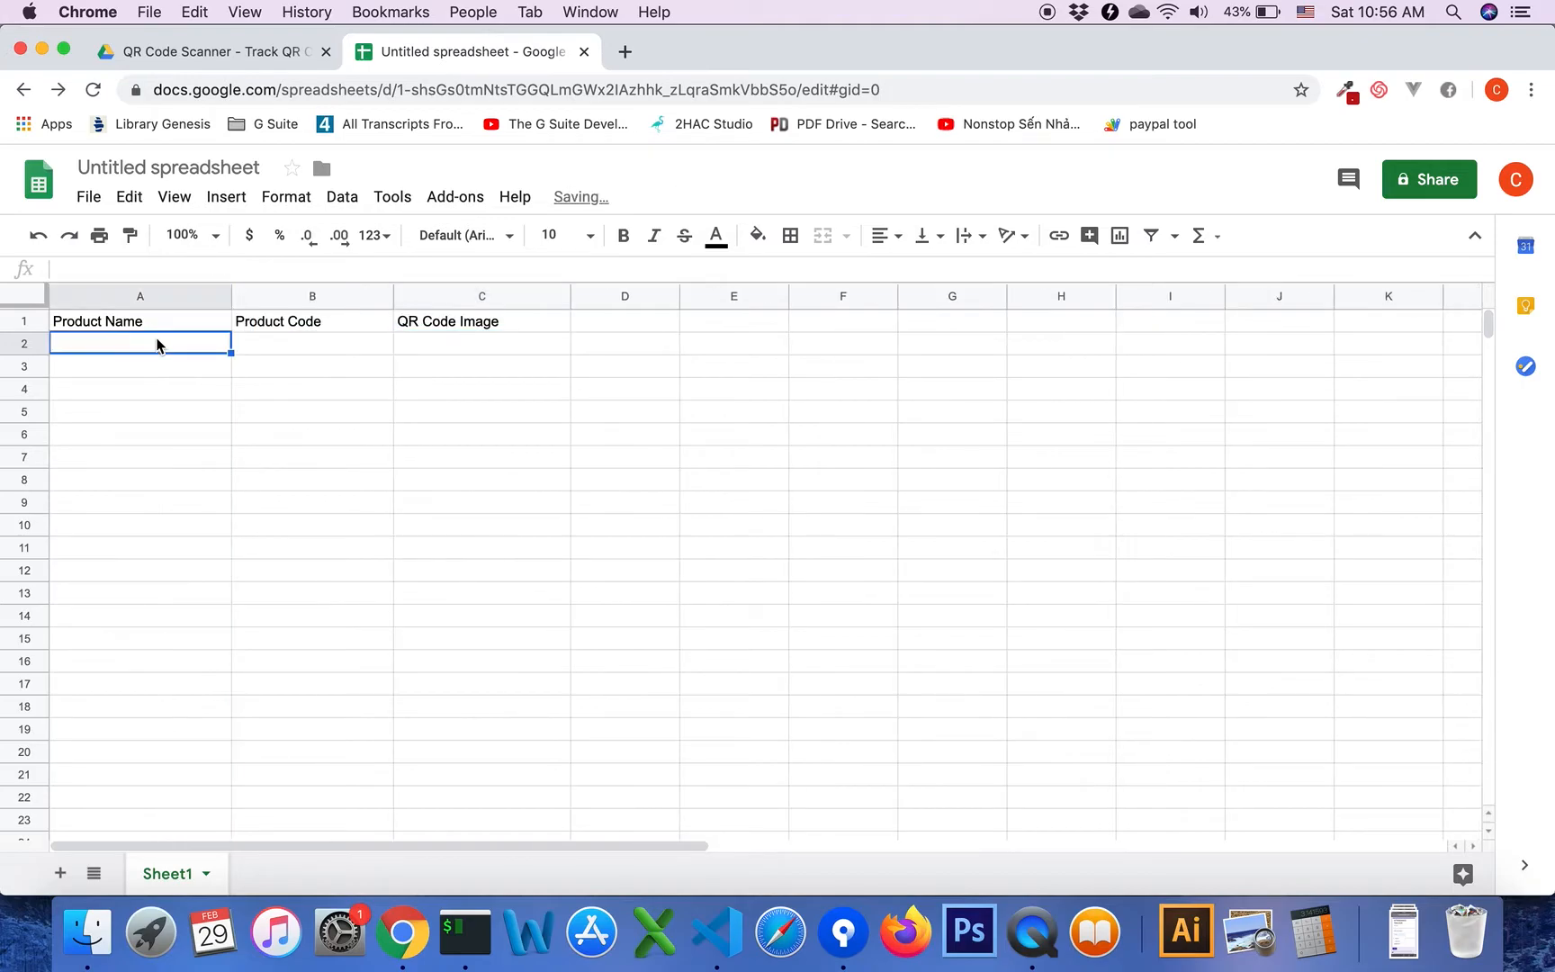
text(Product A)
key(Return)
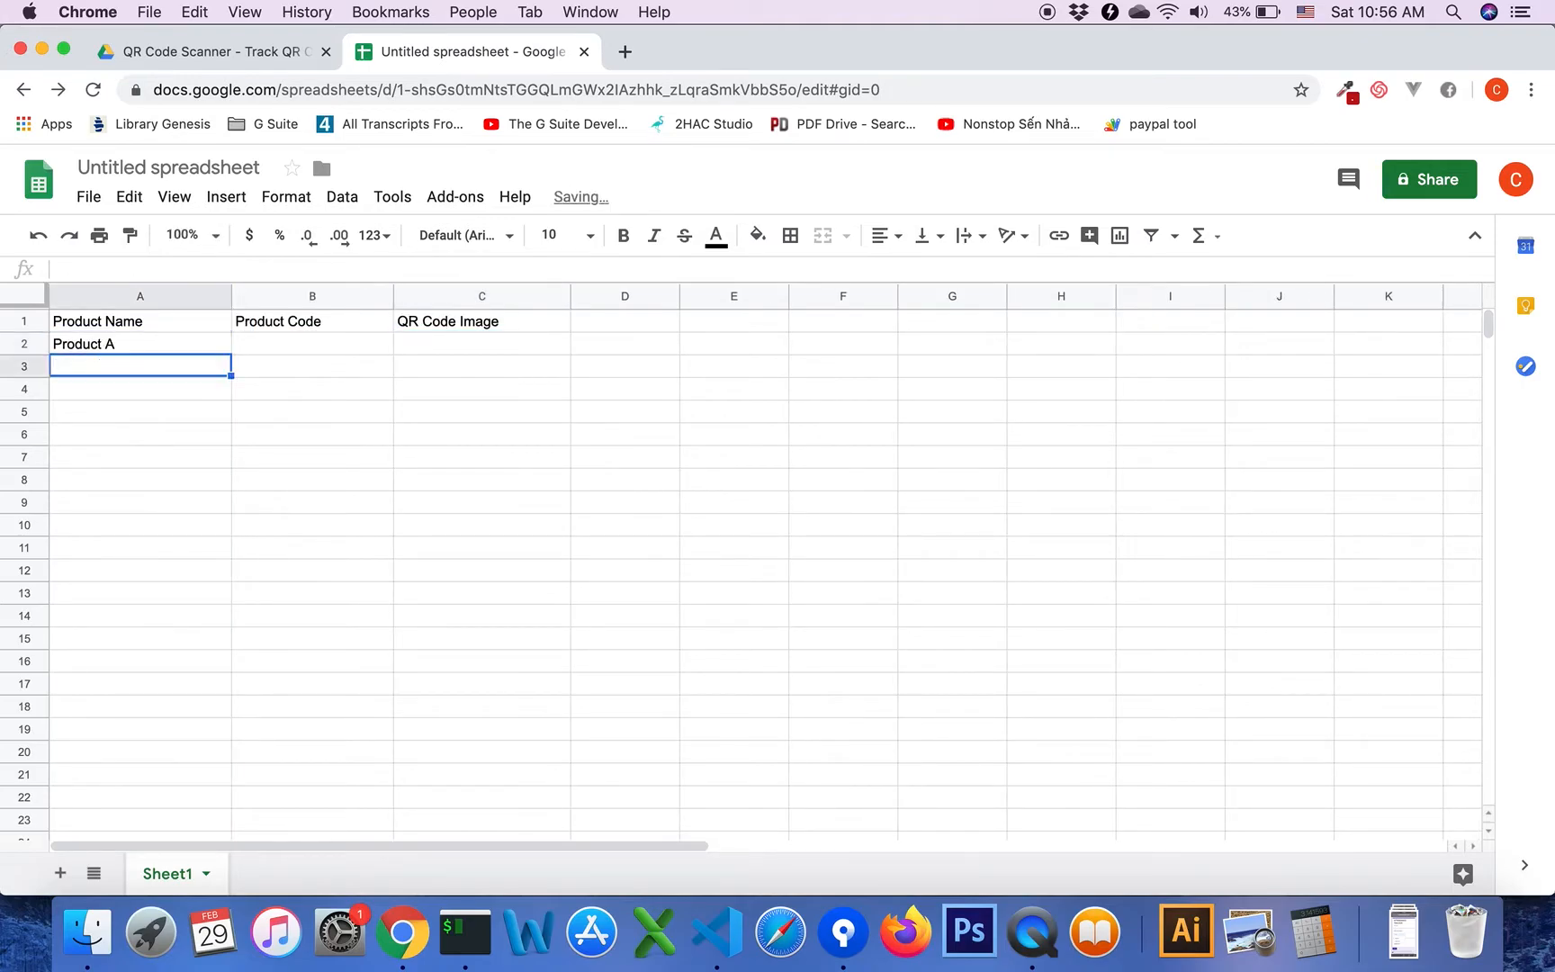
text(Product B)
key(Return)
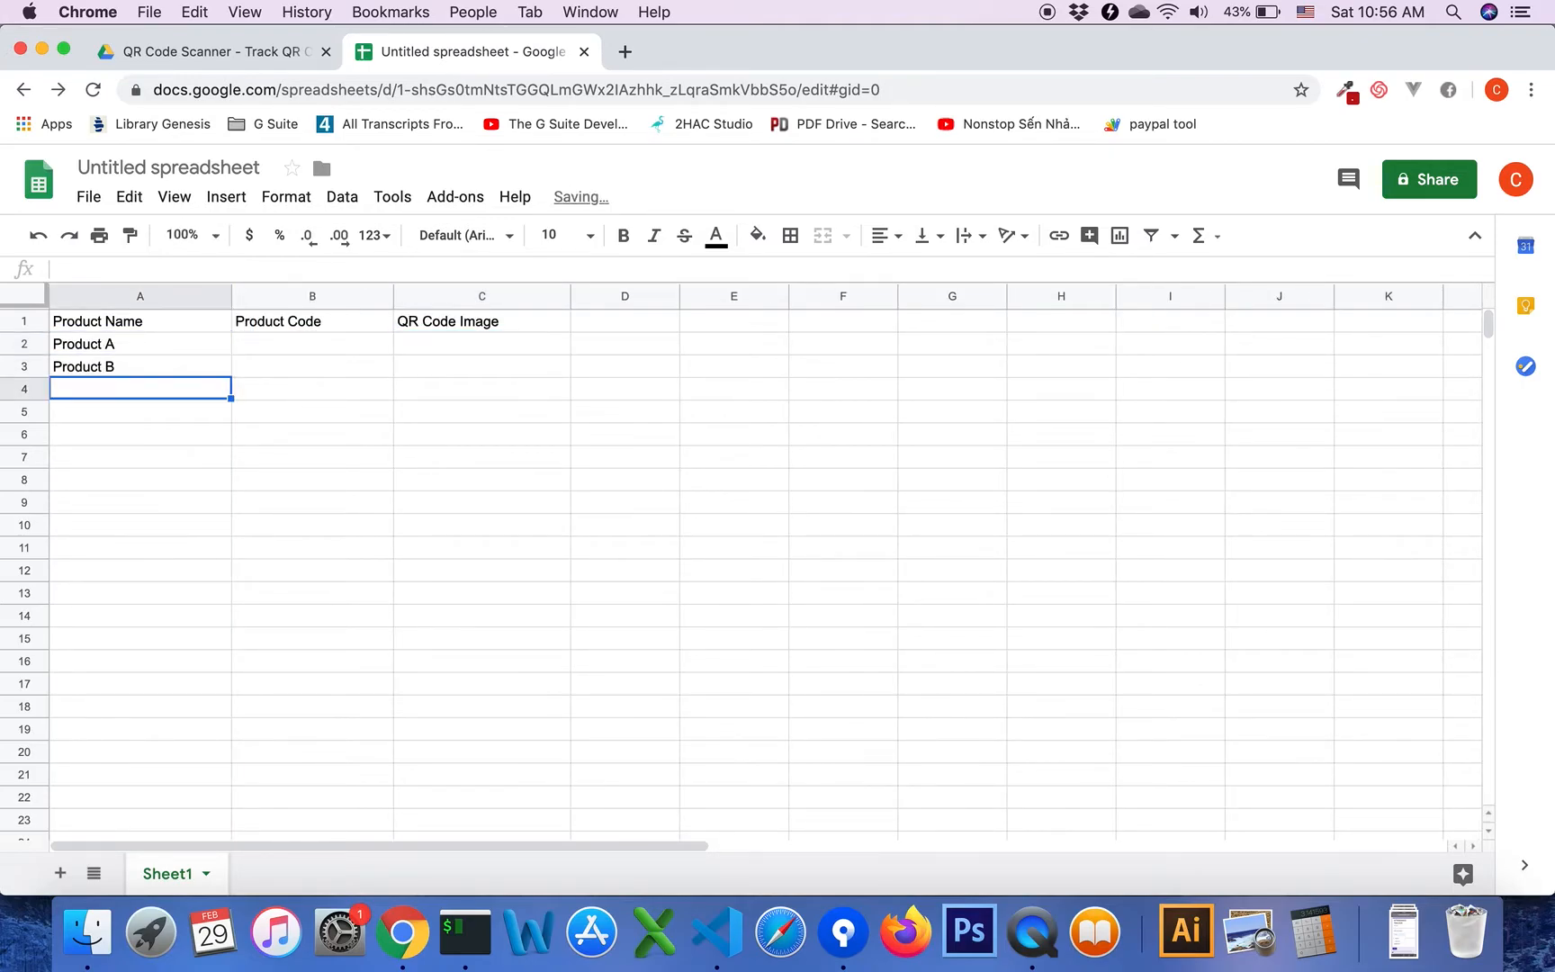
key(Up)
key(Up)
key(Right)
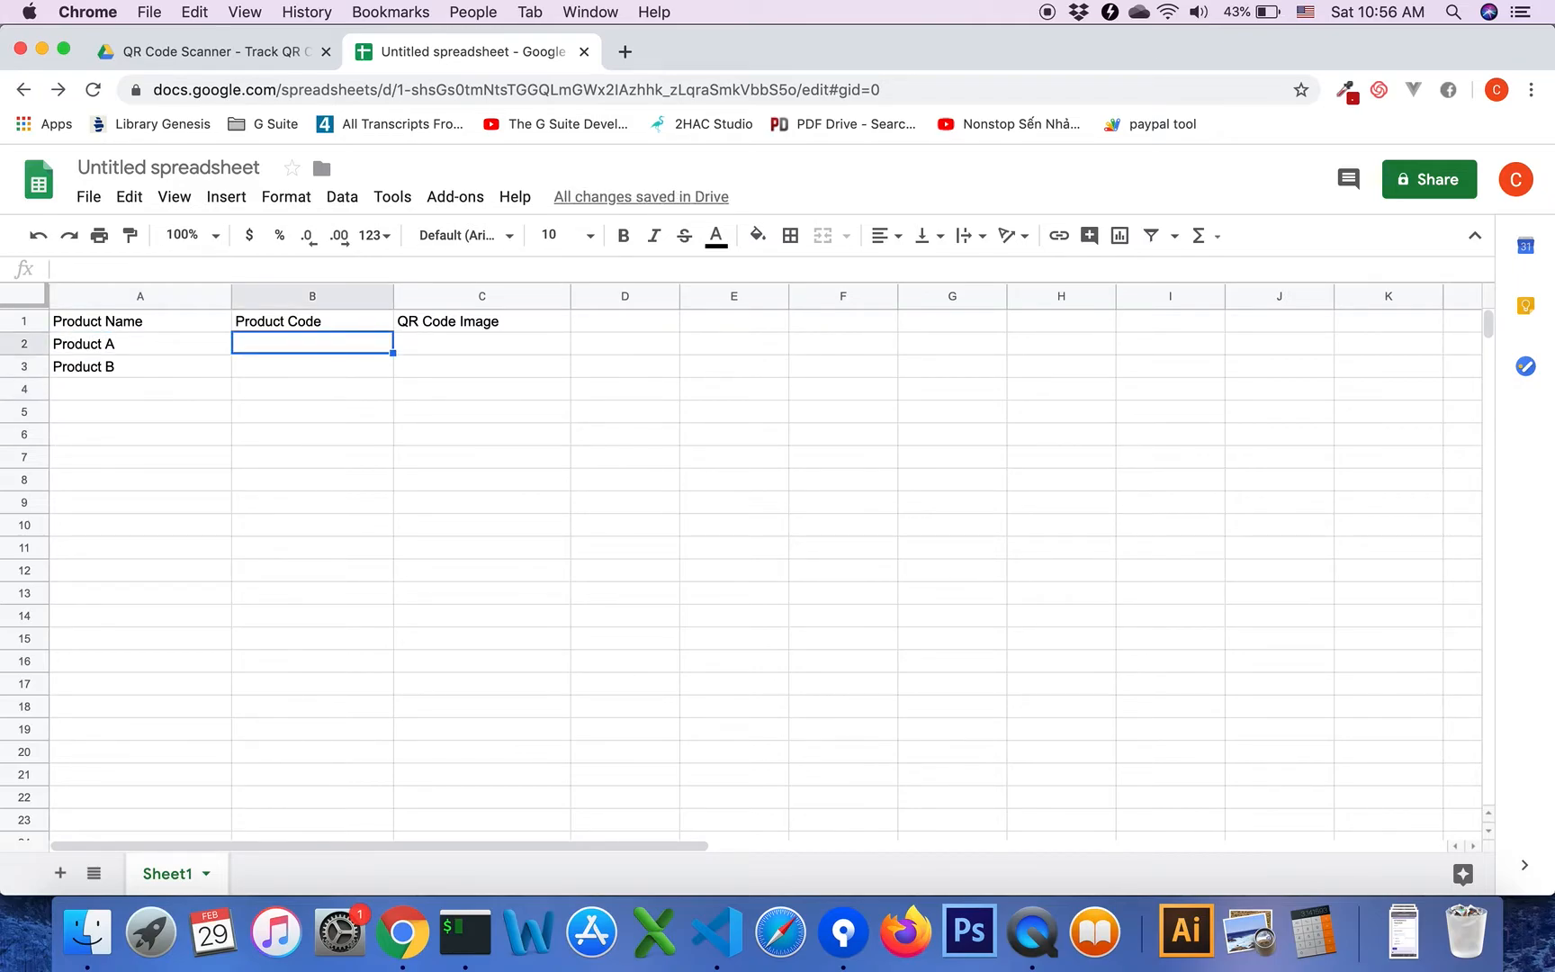
text(1)
key(Return)
text(2)
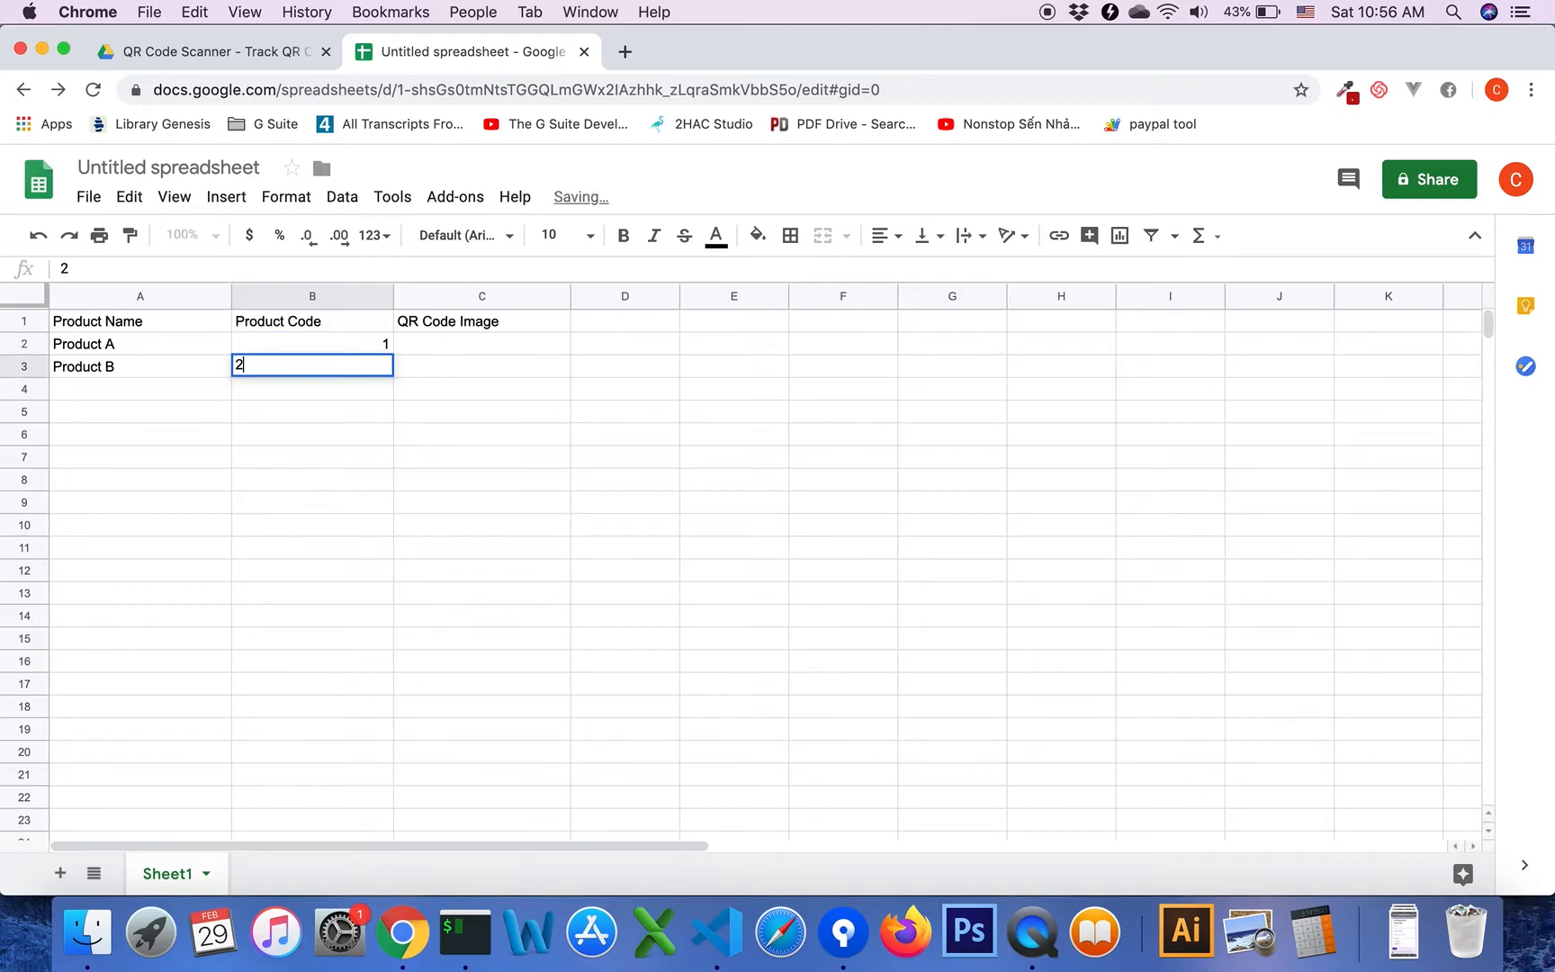
key(Return)
key(Up)
key(Up)
key(Right)
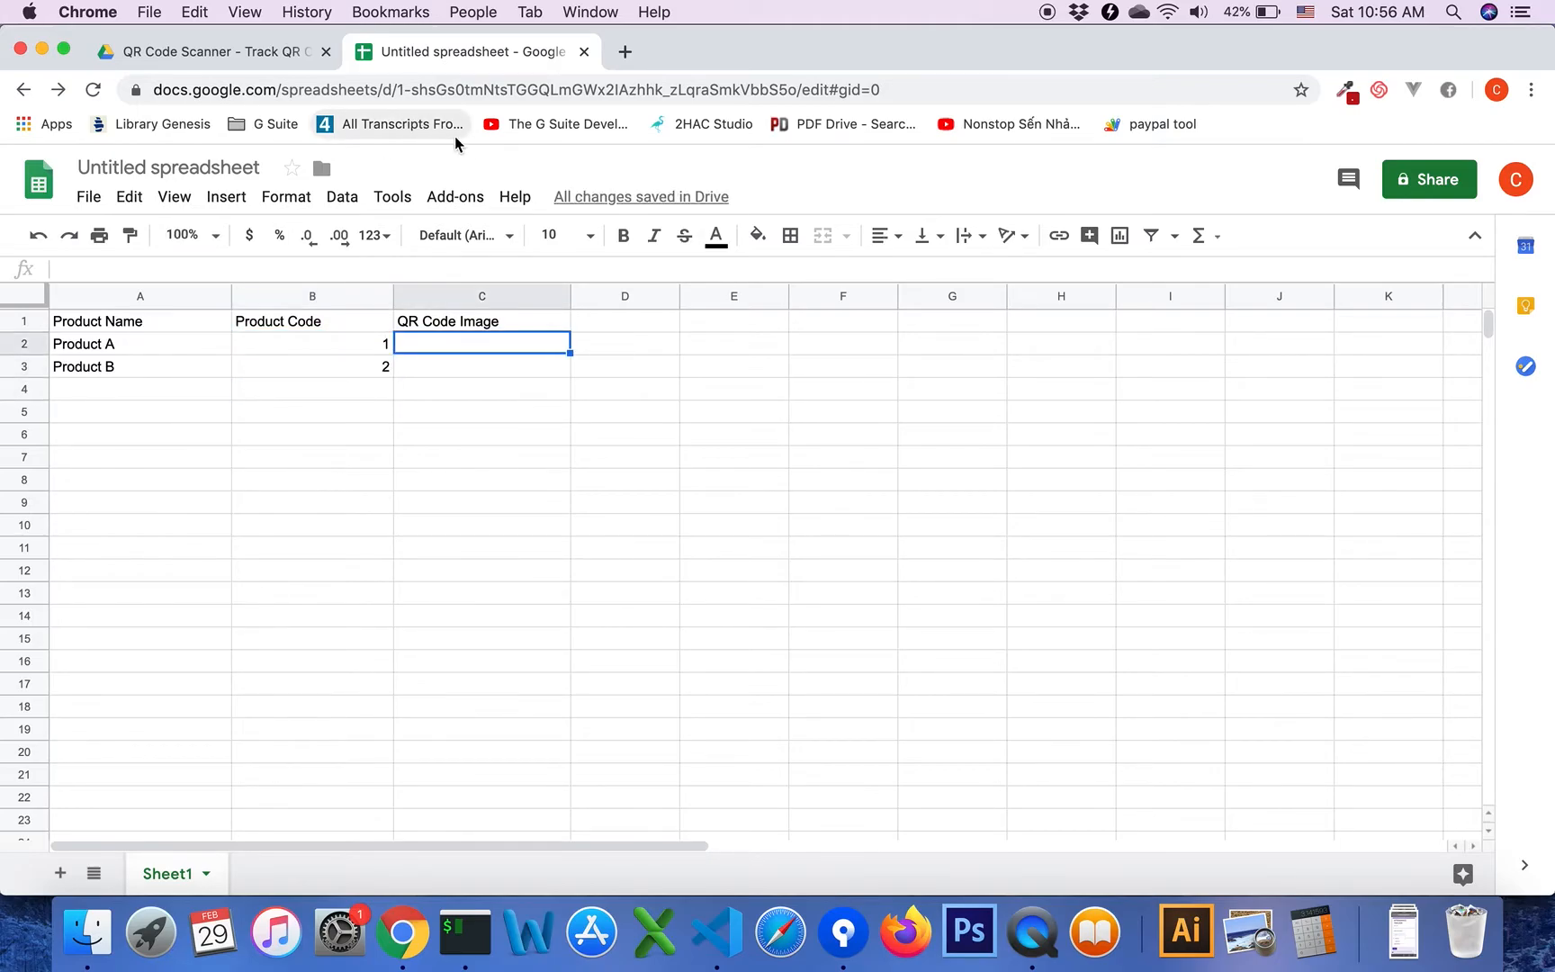
click(456, 197)
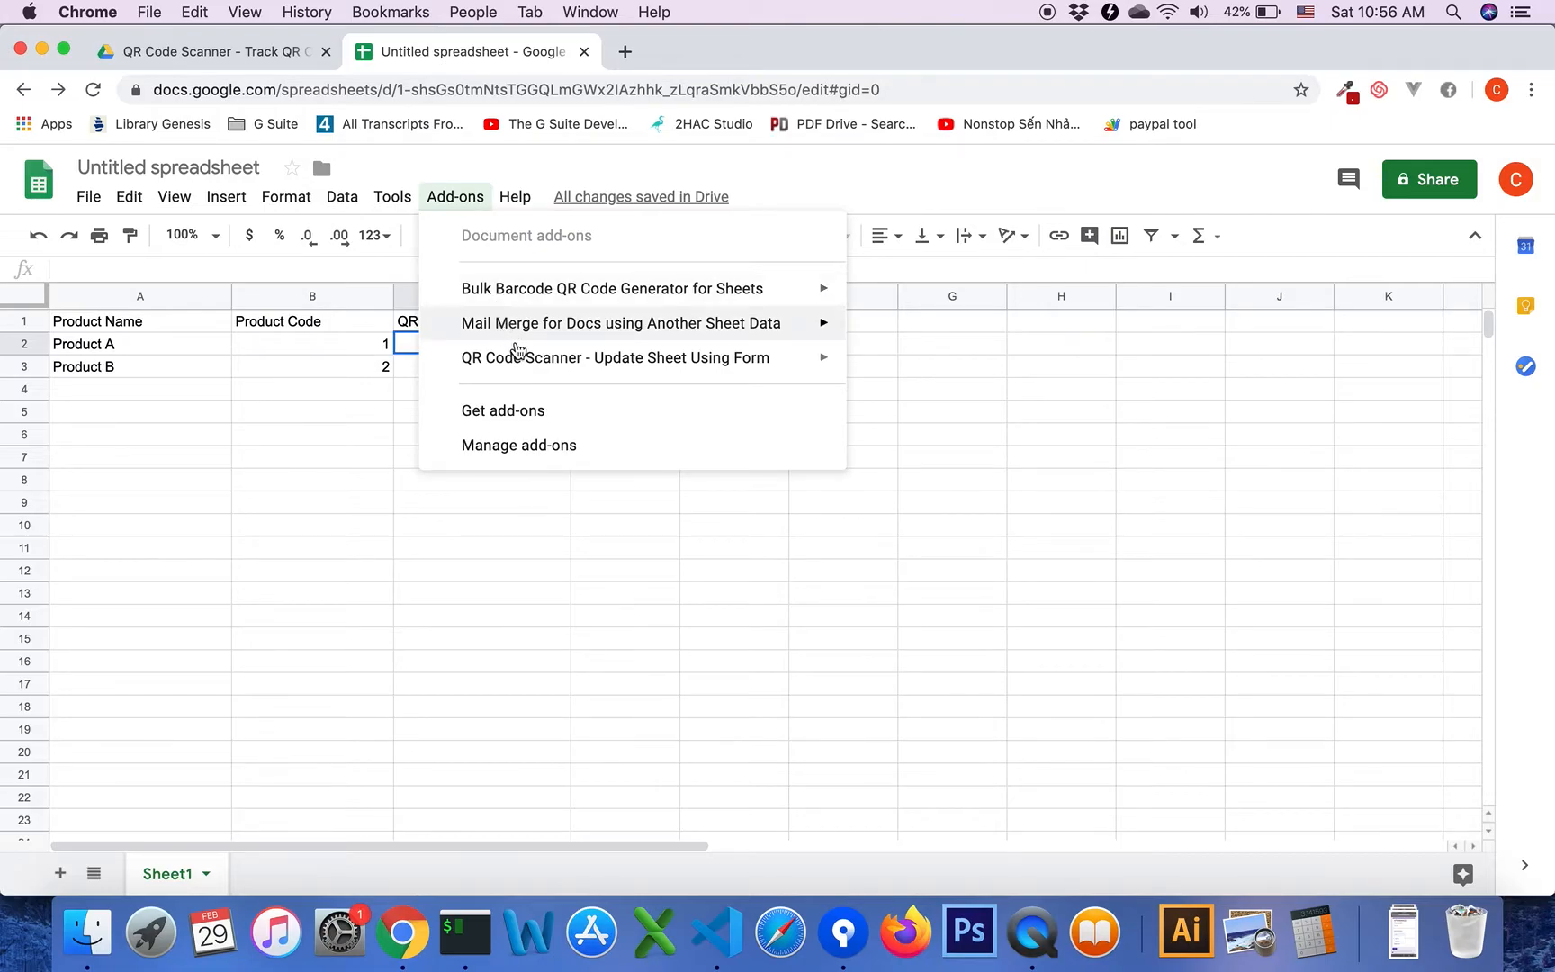
mouse_move(615, 357)
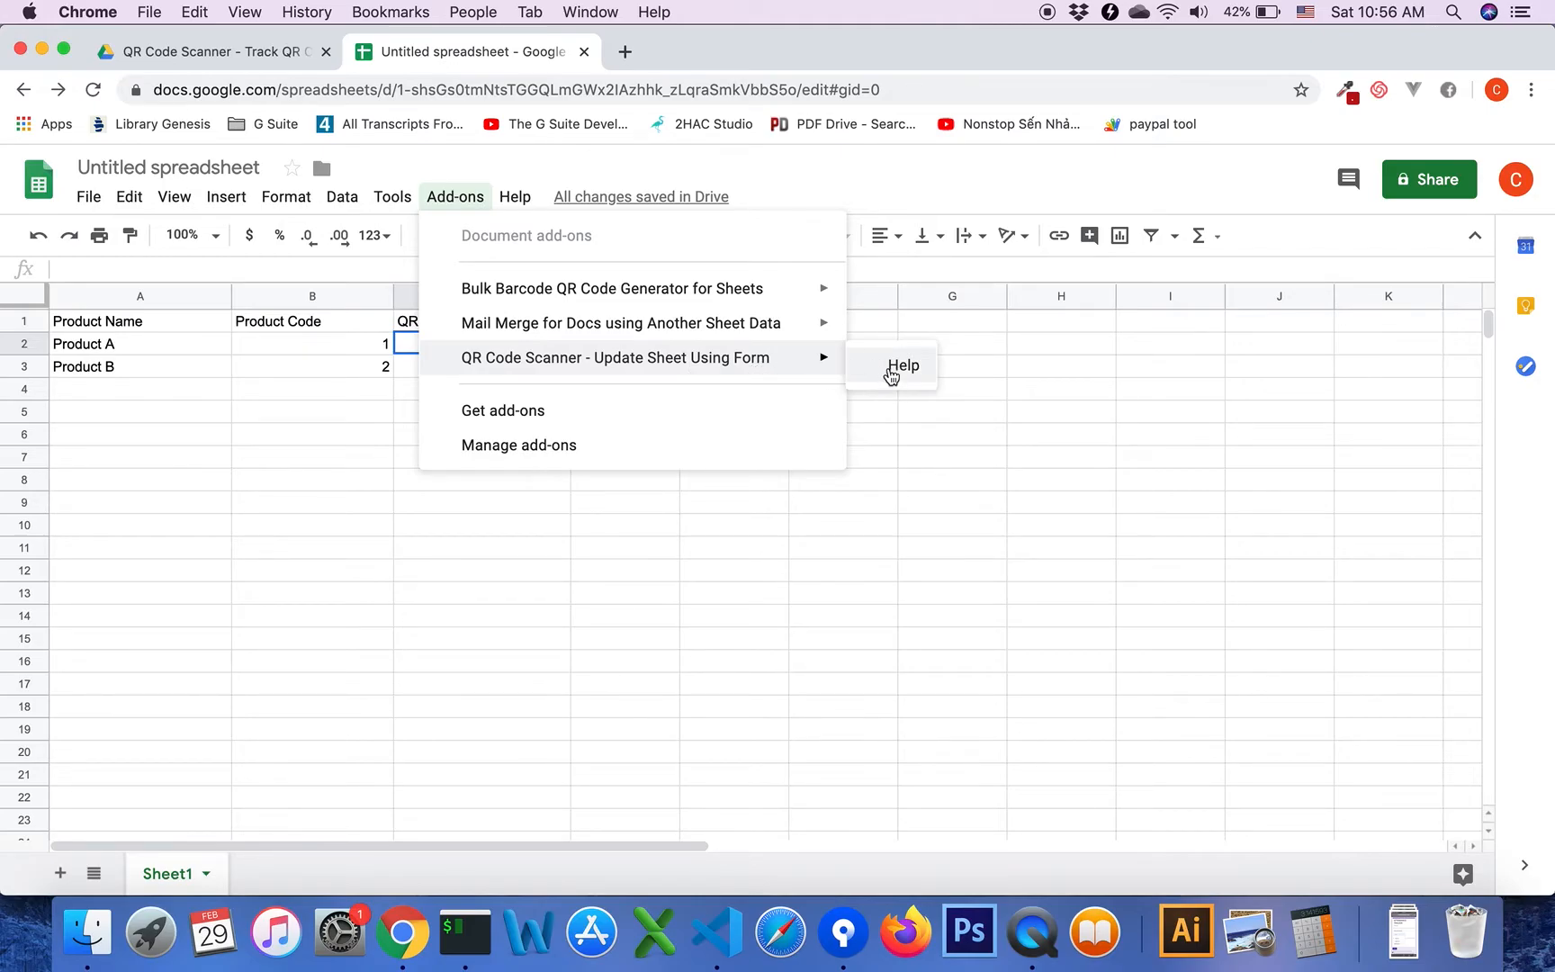
Reload the spreadsheet so the Add-ons menu lists the QR Code Scanner add-on
click(246, 369)
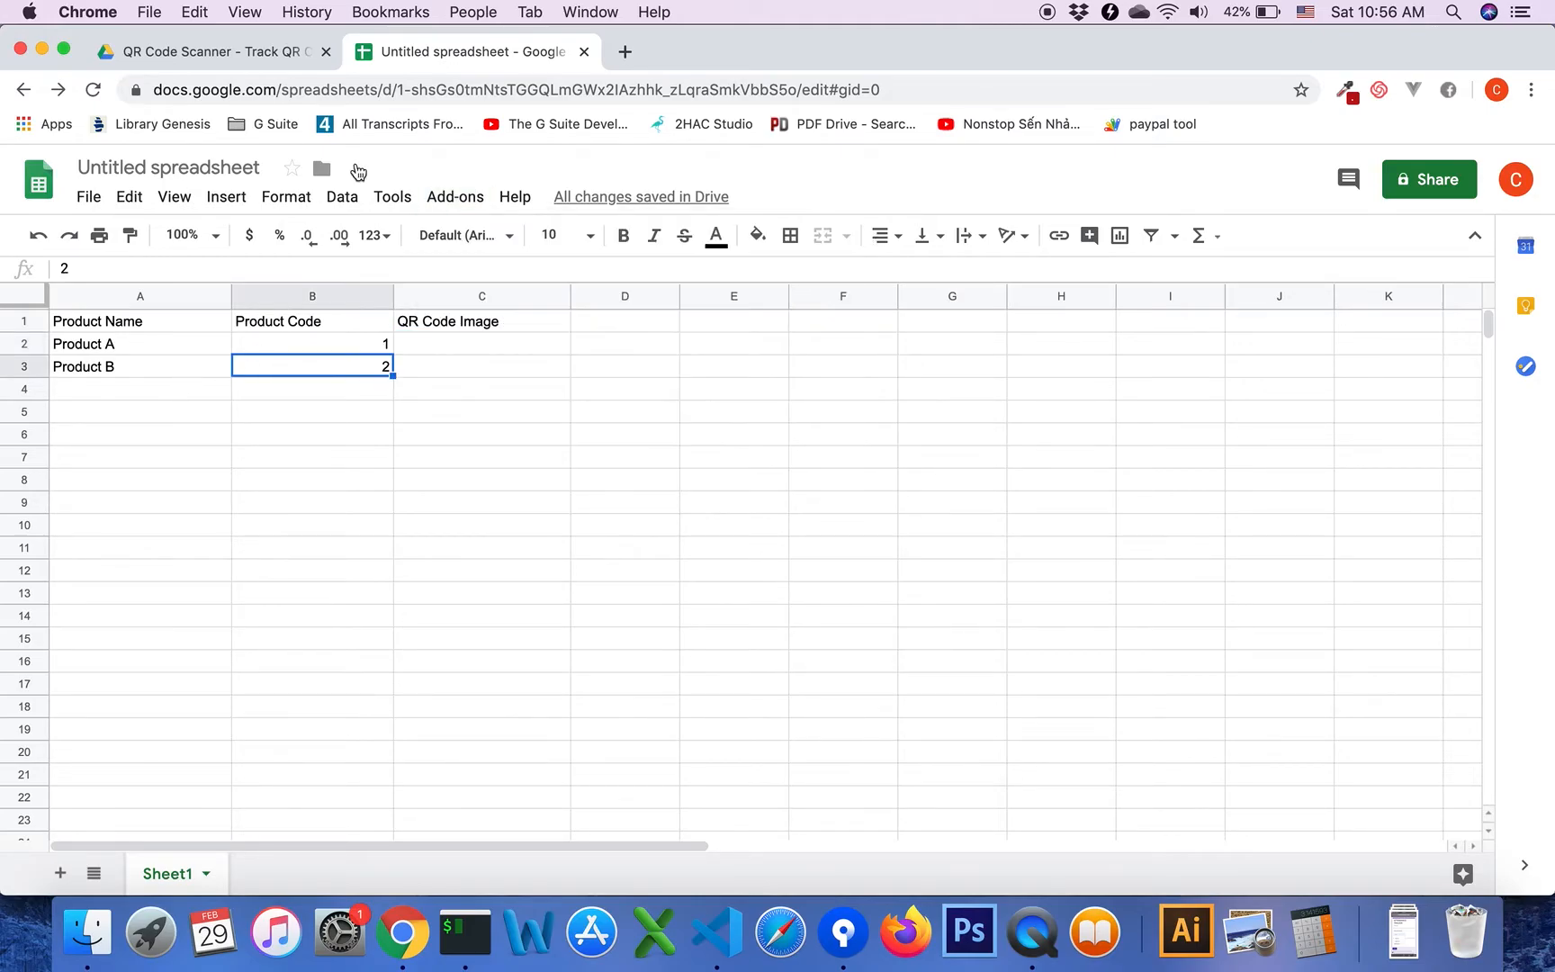
click(91, 88)
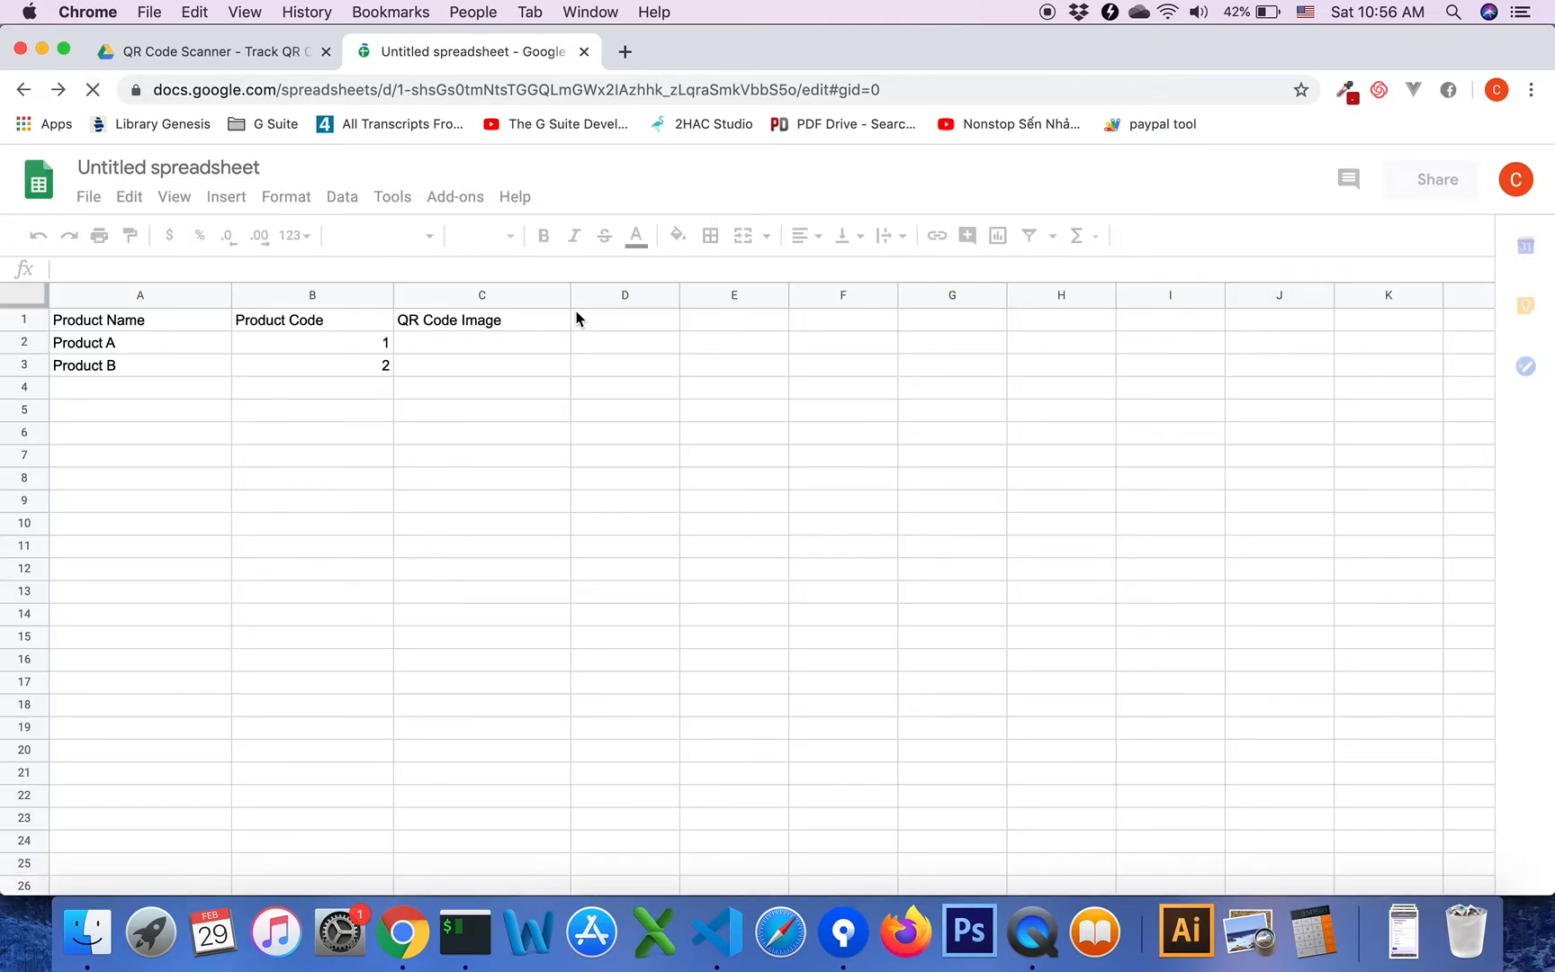
click(356, 321)
click(456, 196)
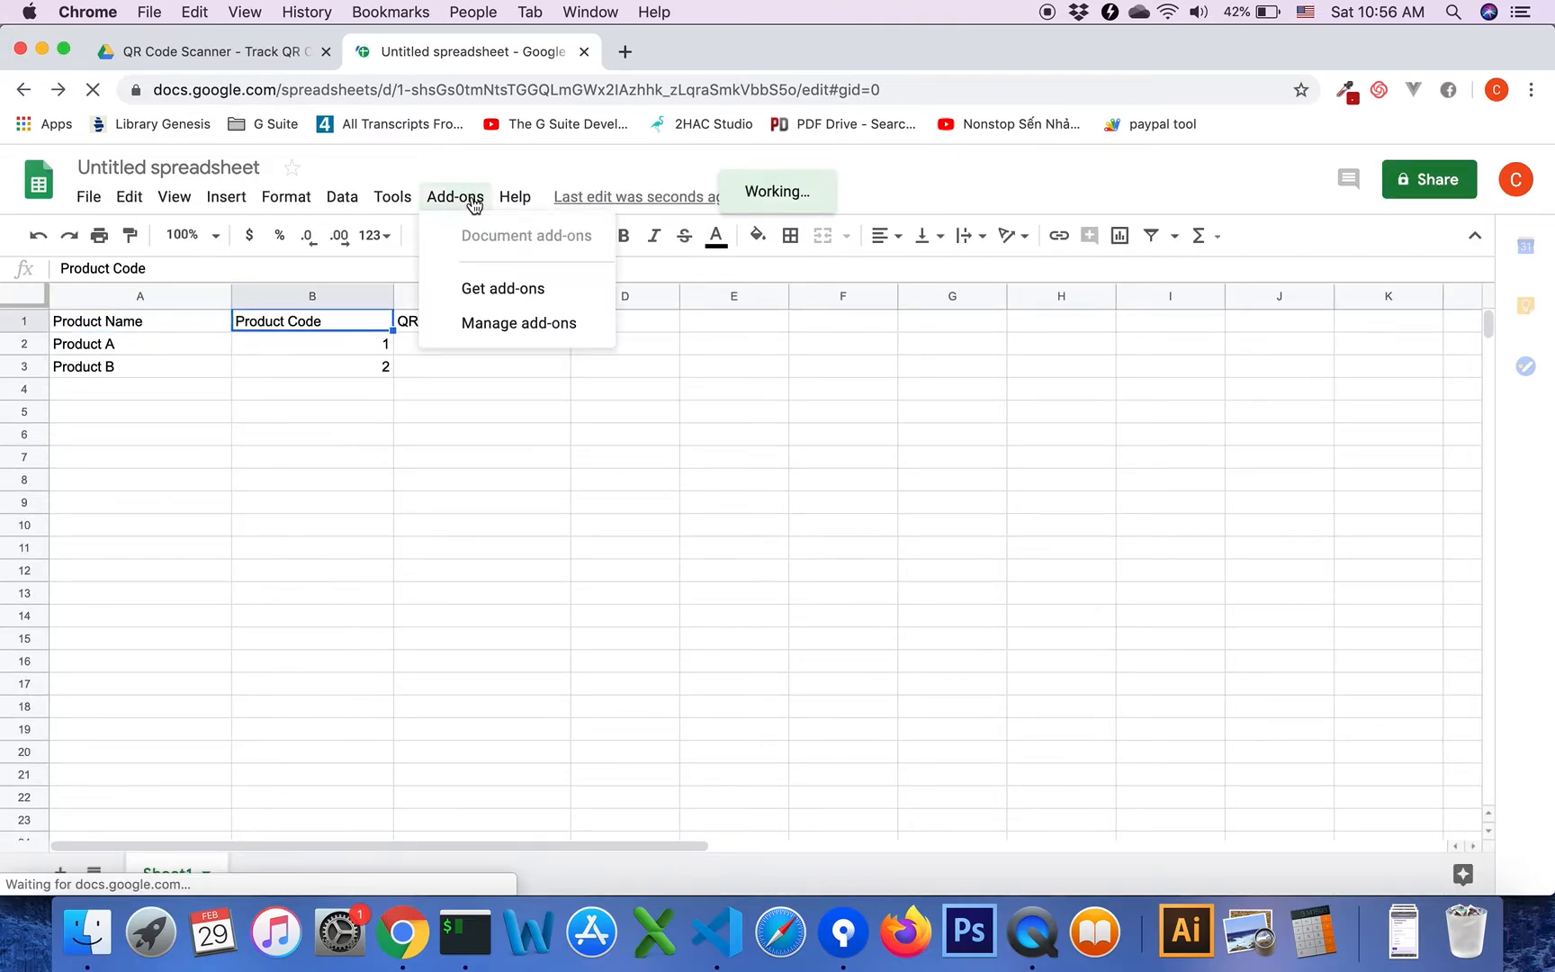
click(319, 344)
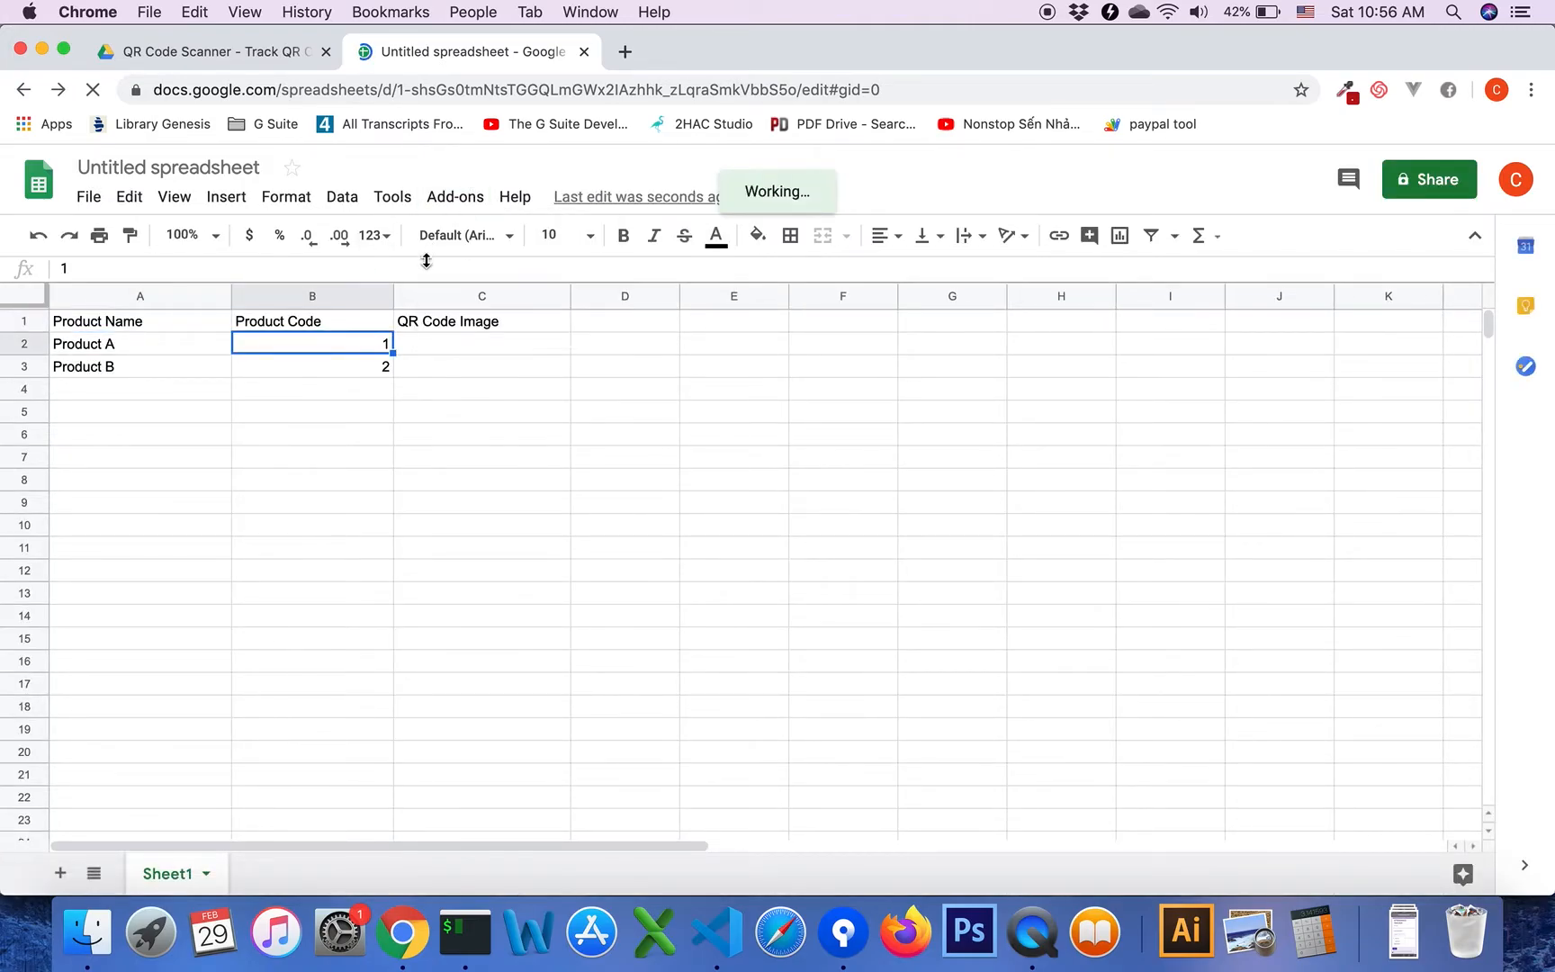
click(455, 196)
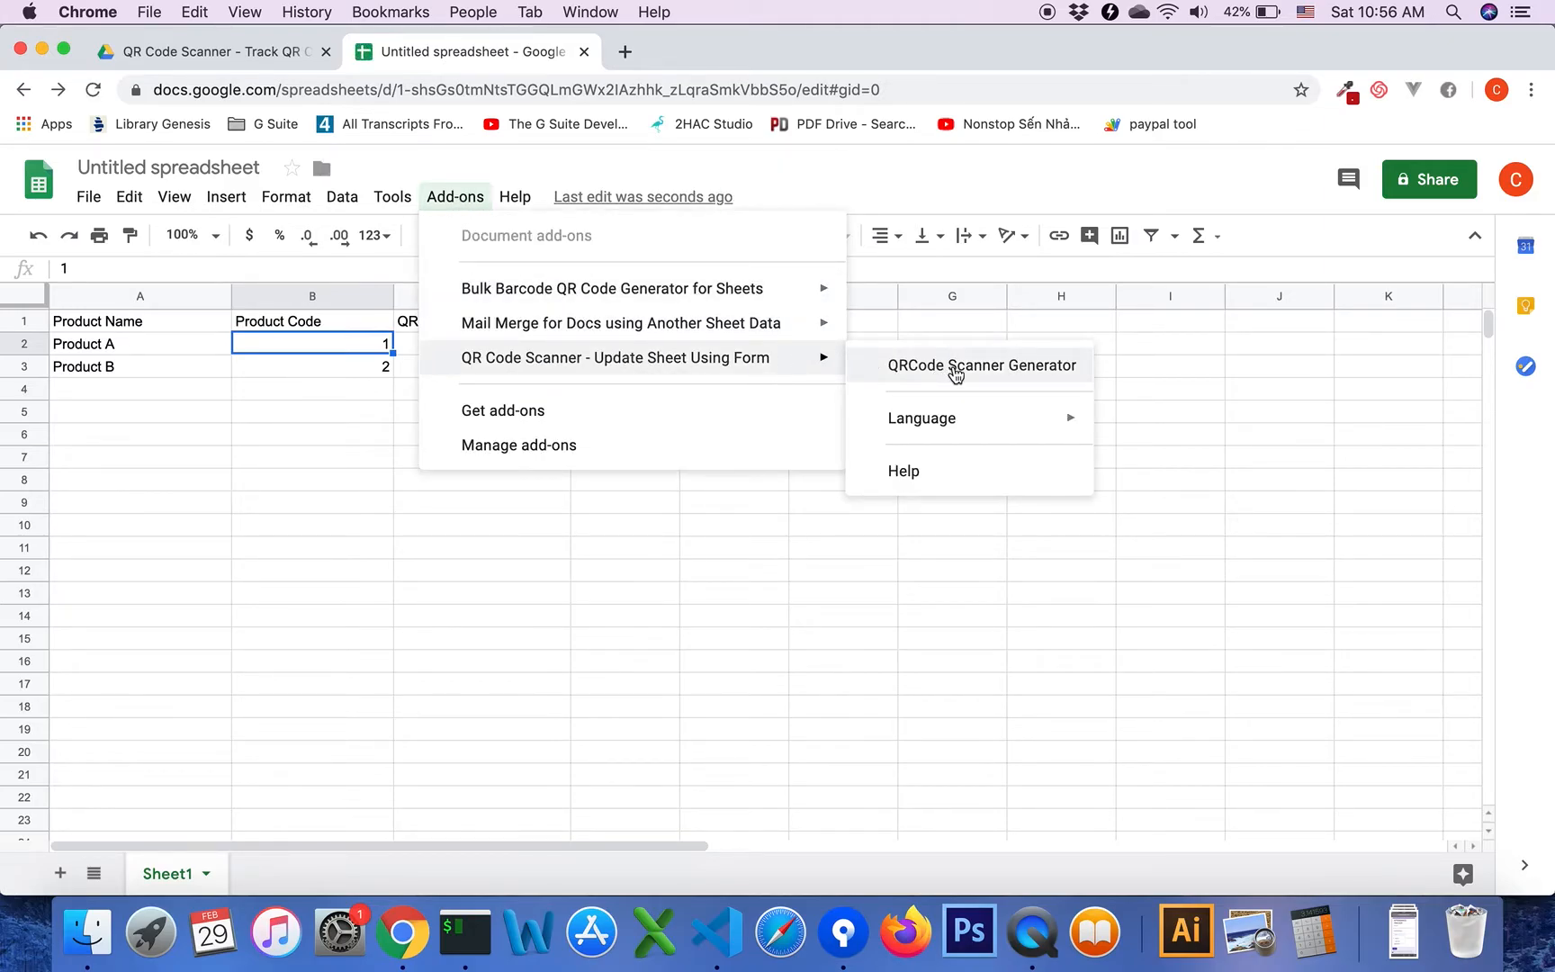
Launch the QRCode Scanner Generator with [B] Product Code as identifier and a PRODUCT CHECK IN title
click(1027, 369)
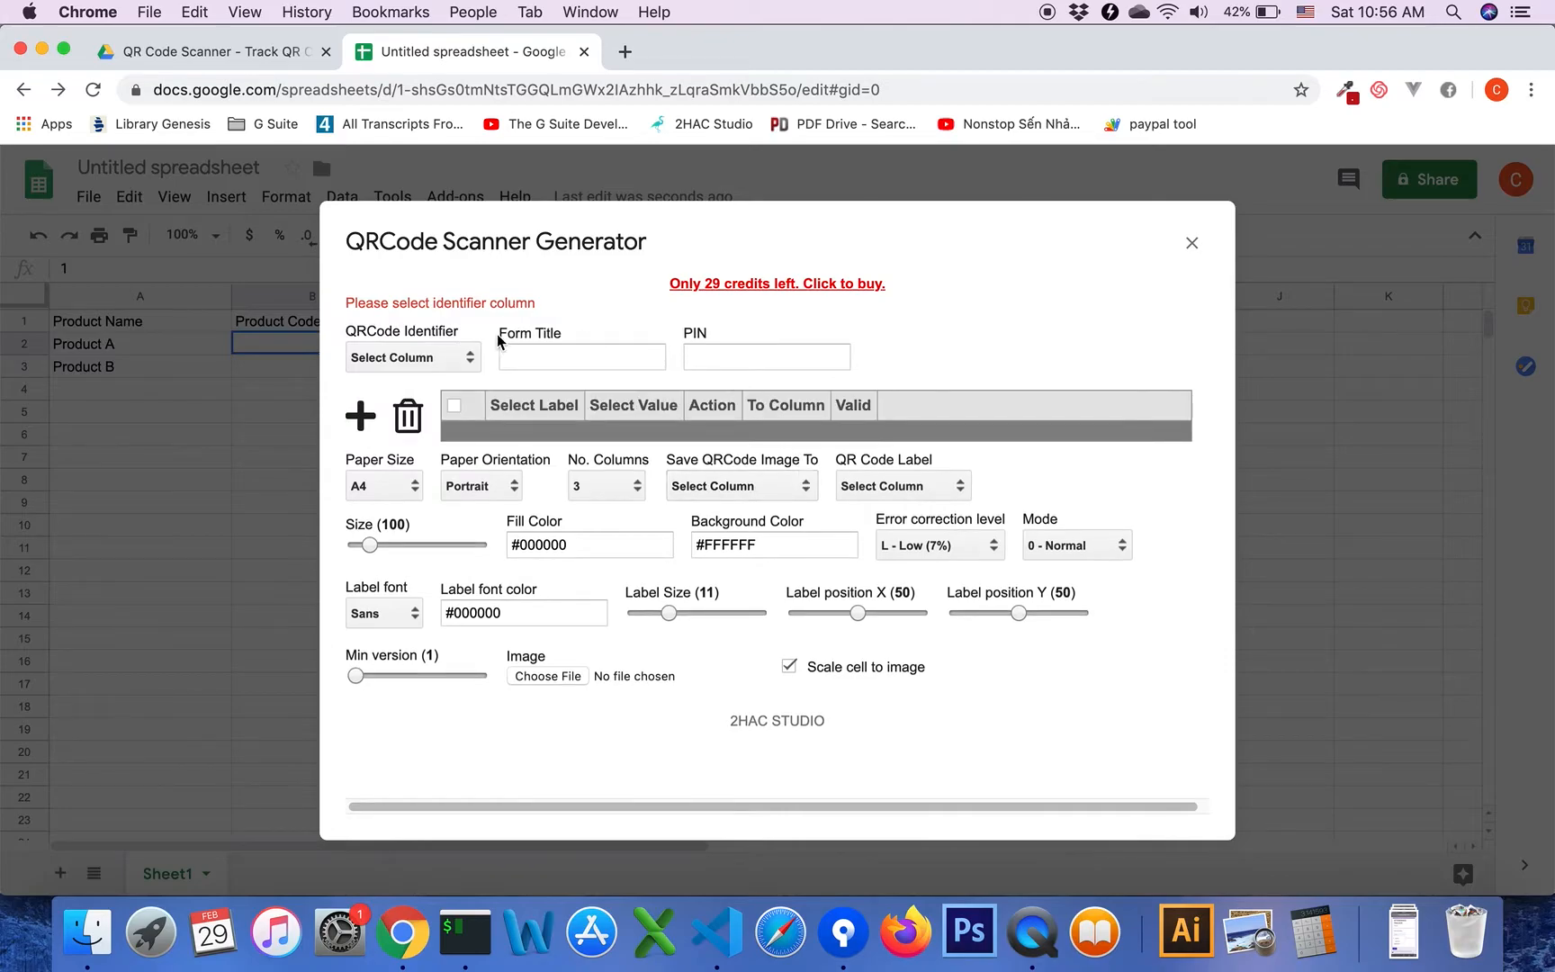
click(461, 360)
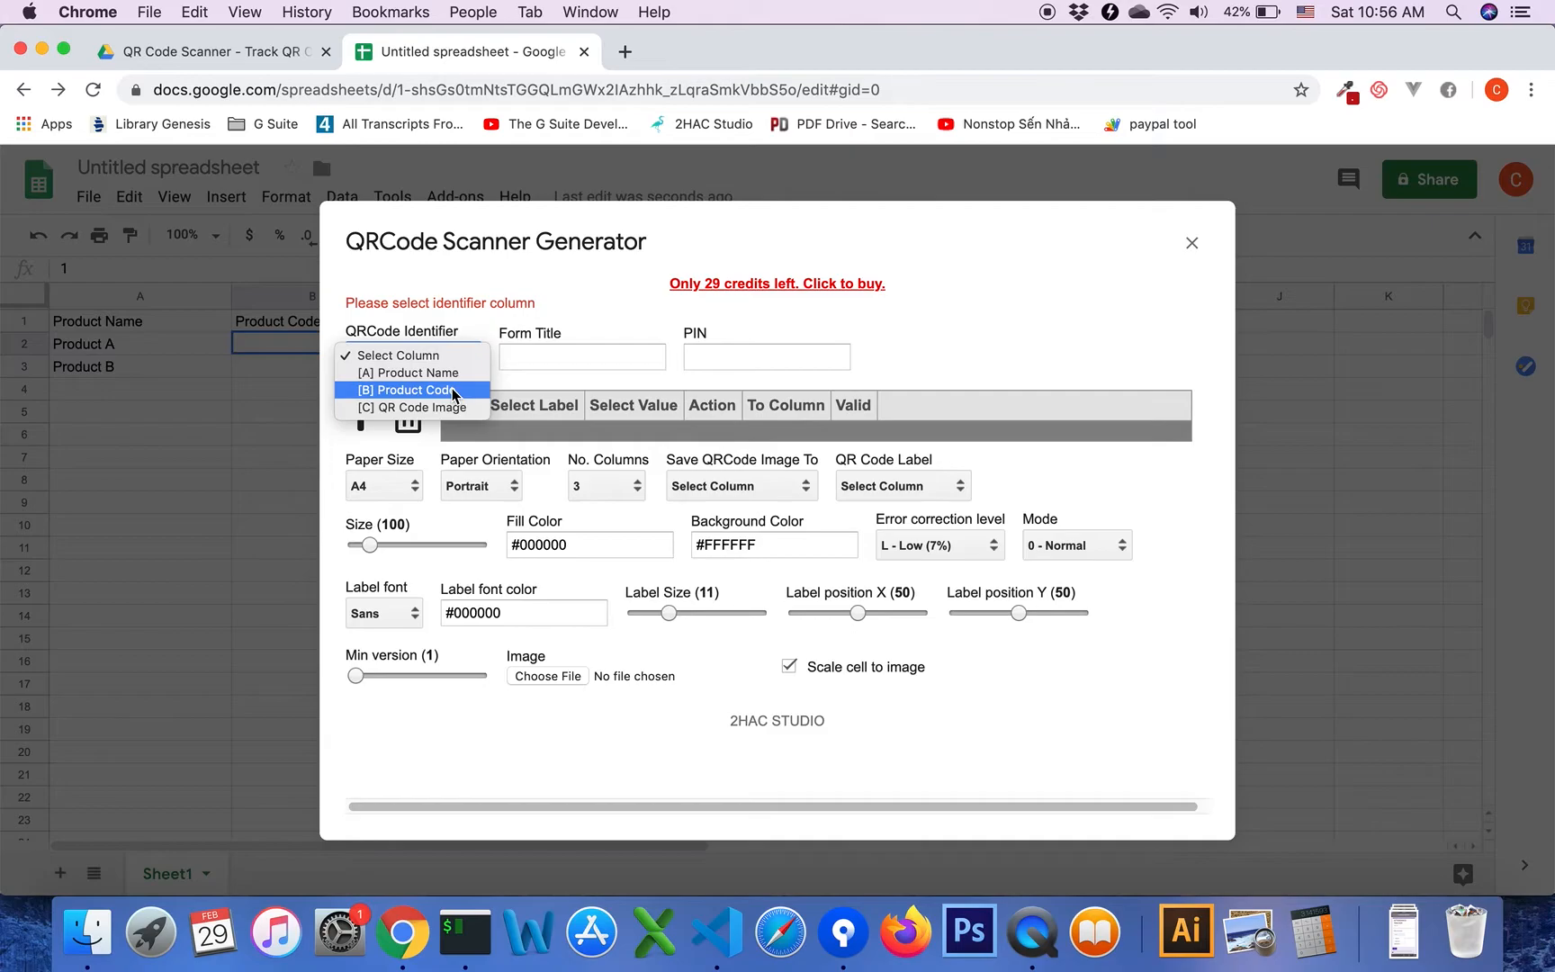
click(452, 388)
click(550, 361)
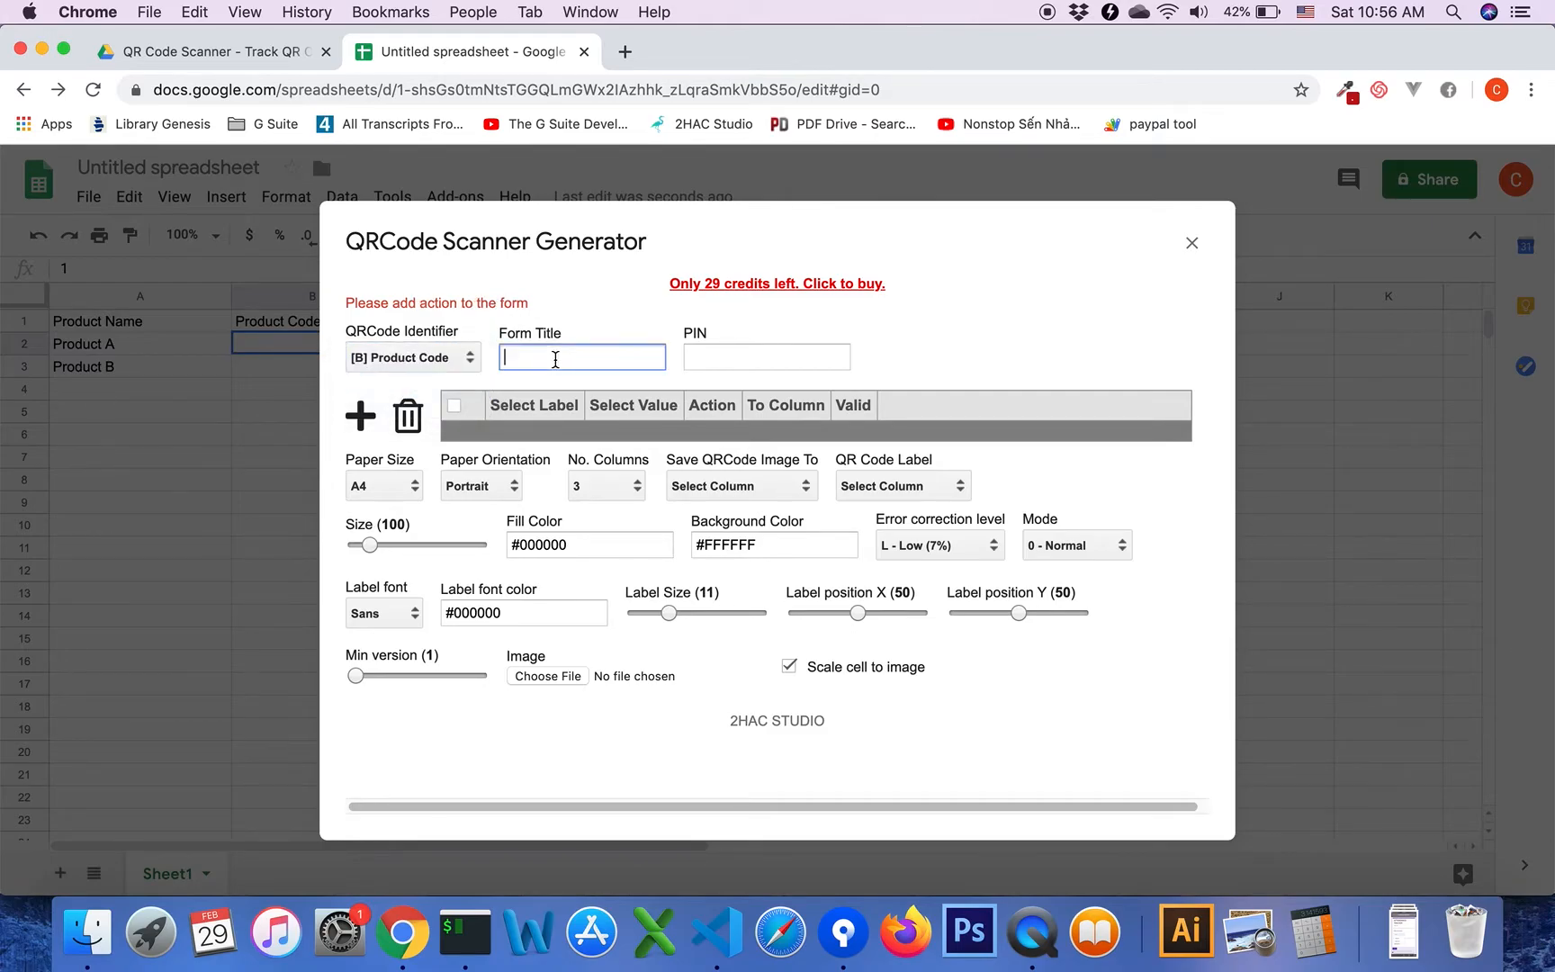
text(PRODUCT CHECK )
text(I)
text(N)
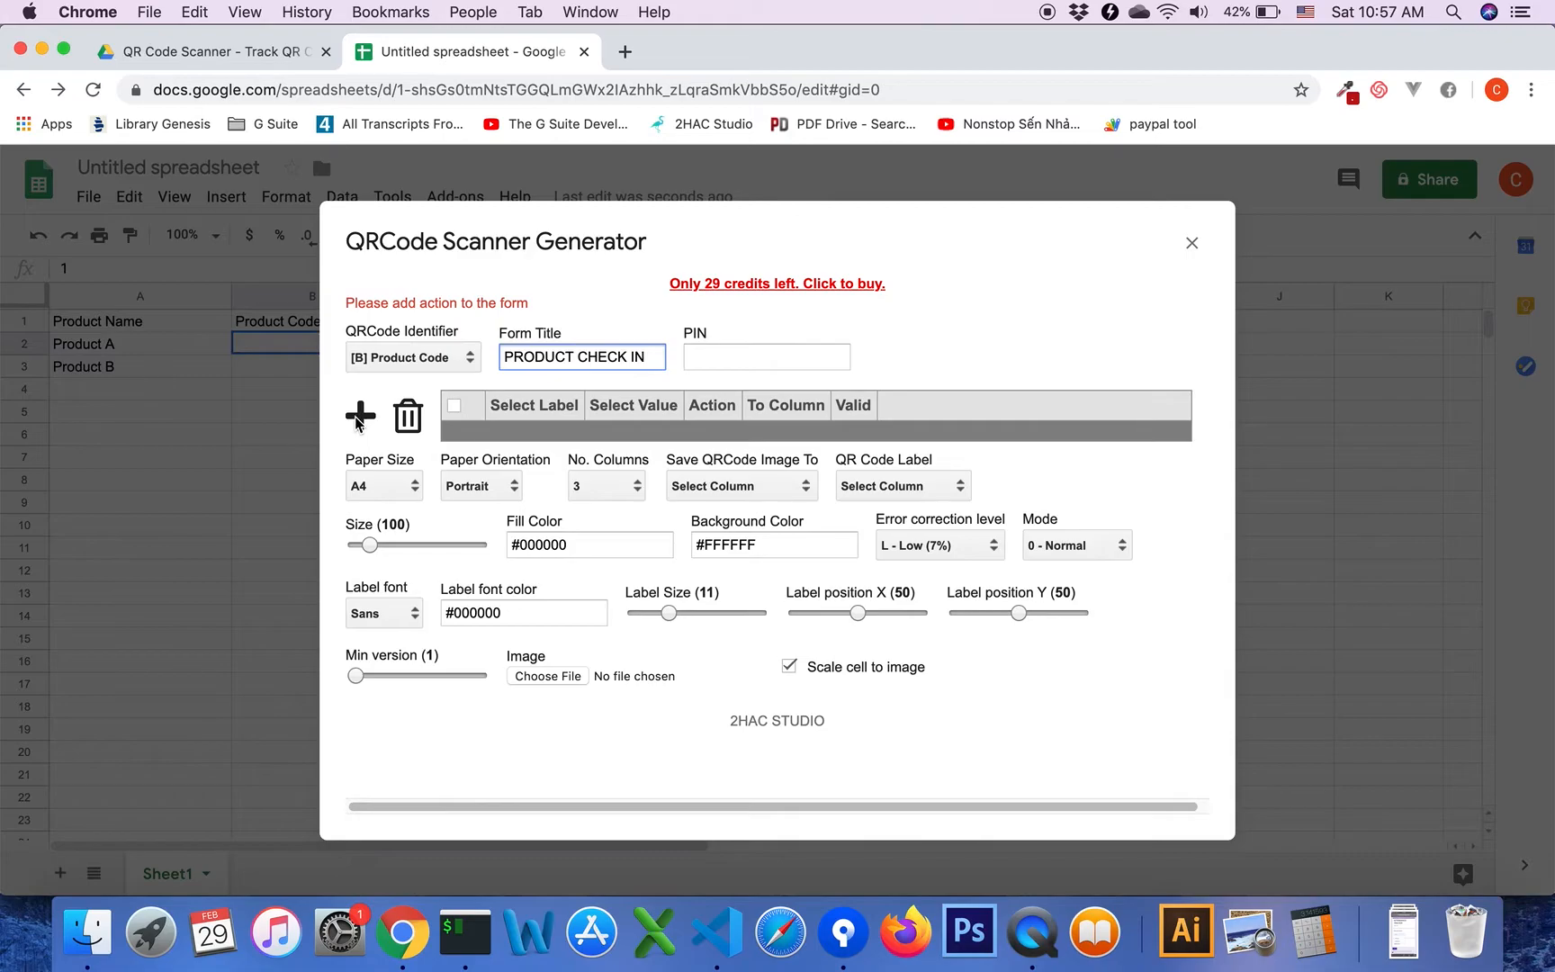
Add an action labelled CHECK IN, then dismiss the generator without saving
click(357, 419)
click(534, 434)
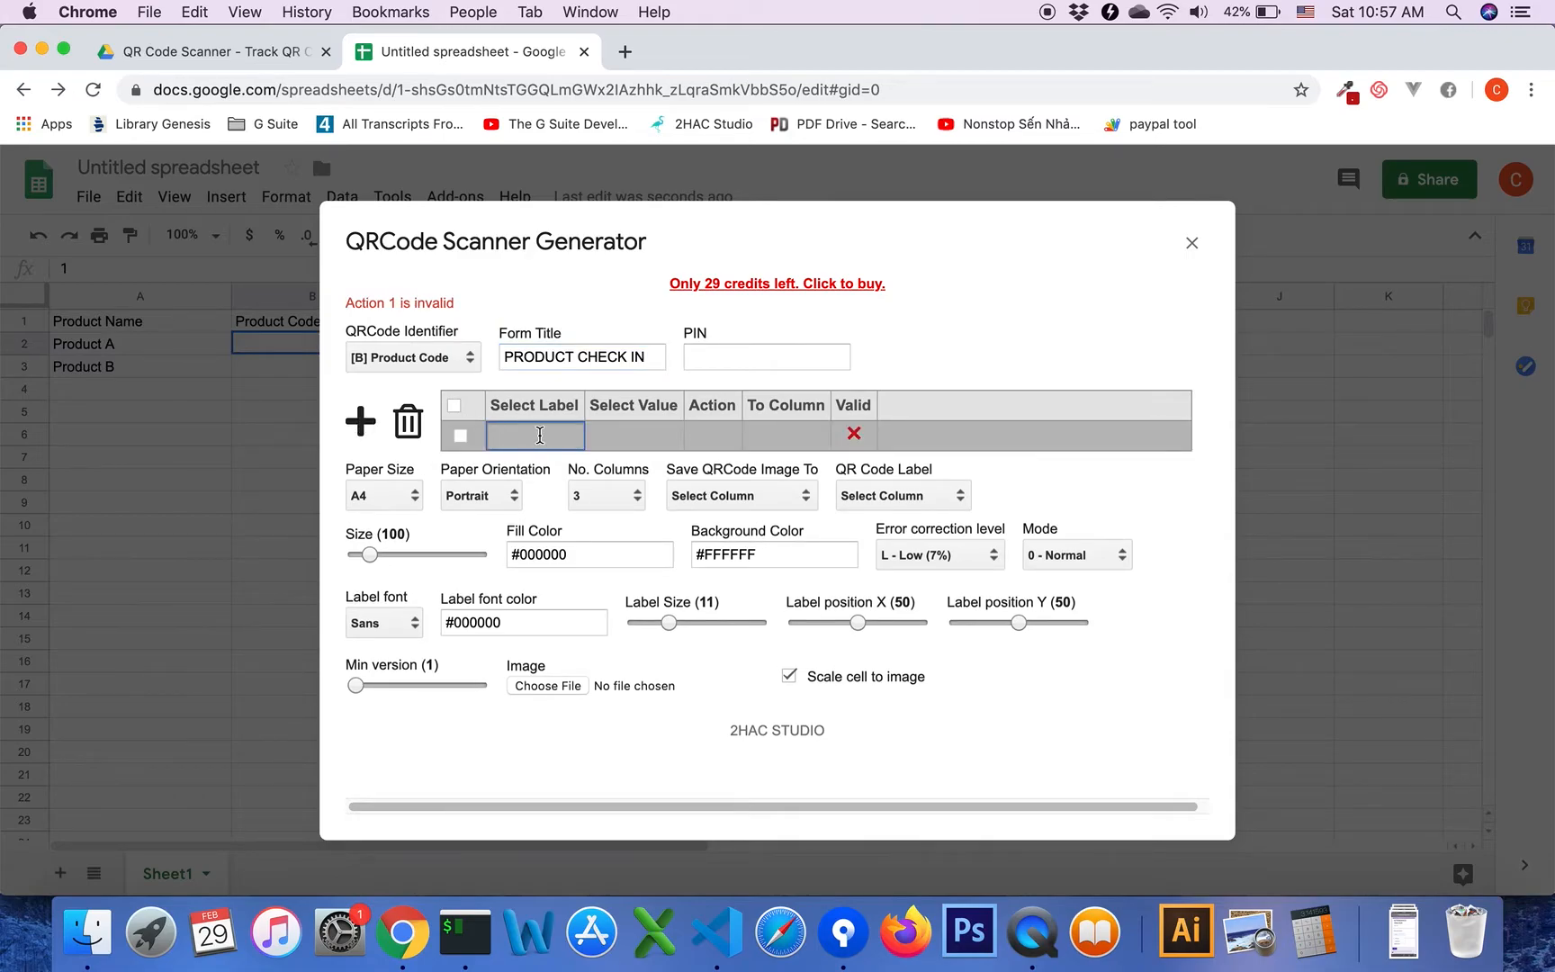
text(CHECK IN)
click(1194, 245)
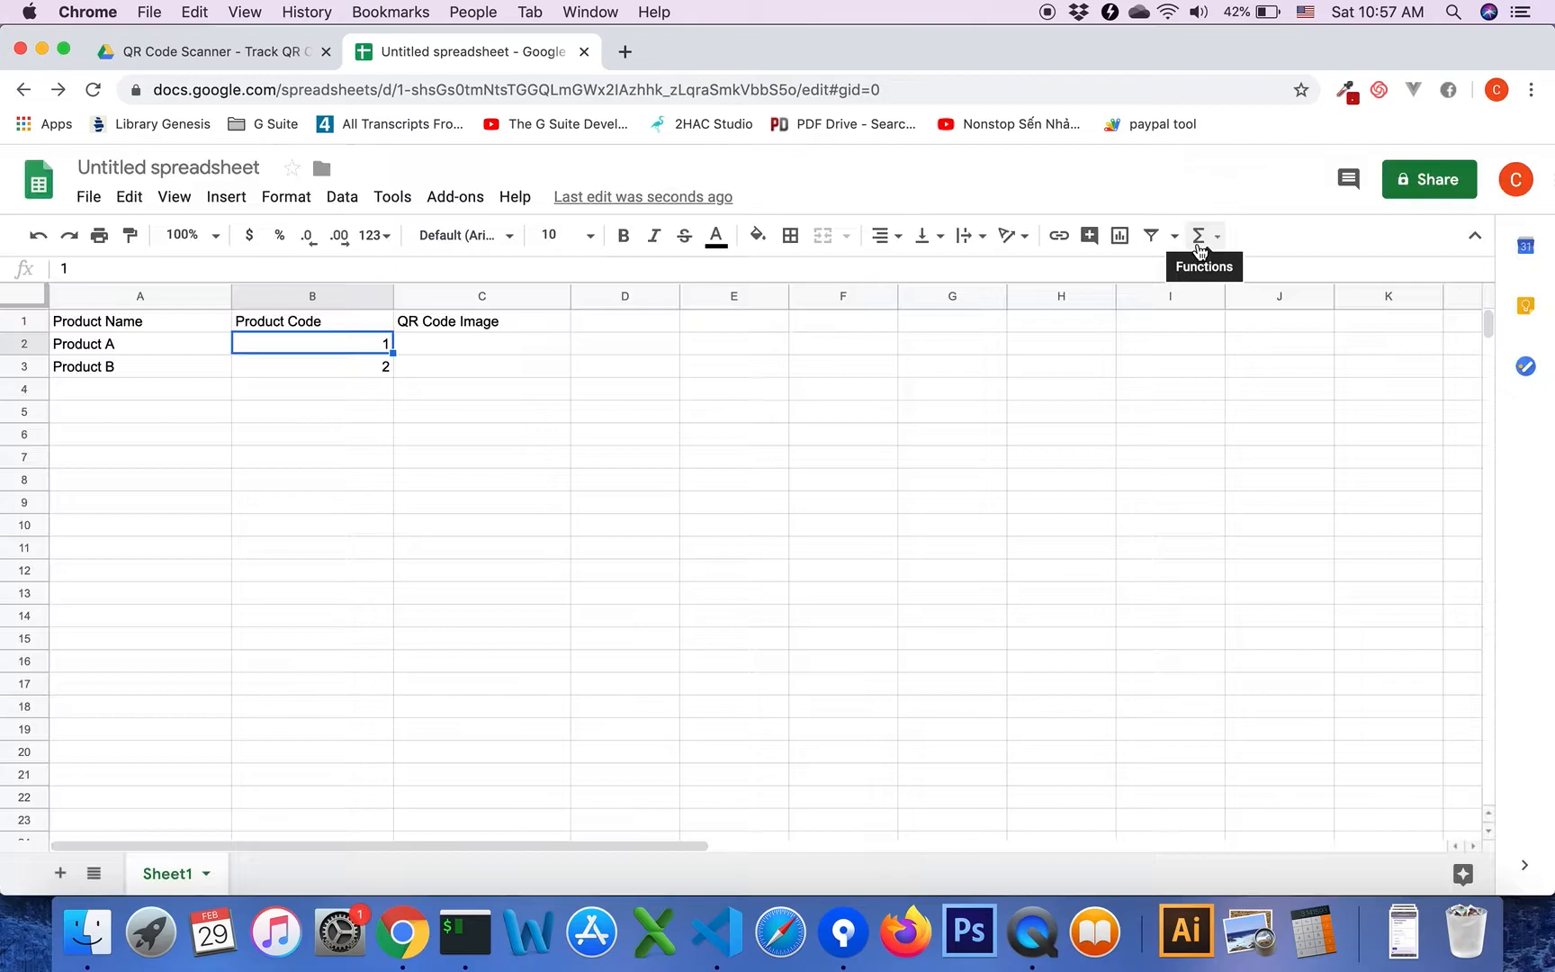
Add a Quantity header in D1
click(623, 321)
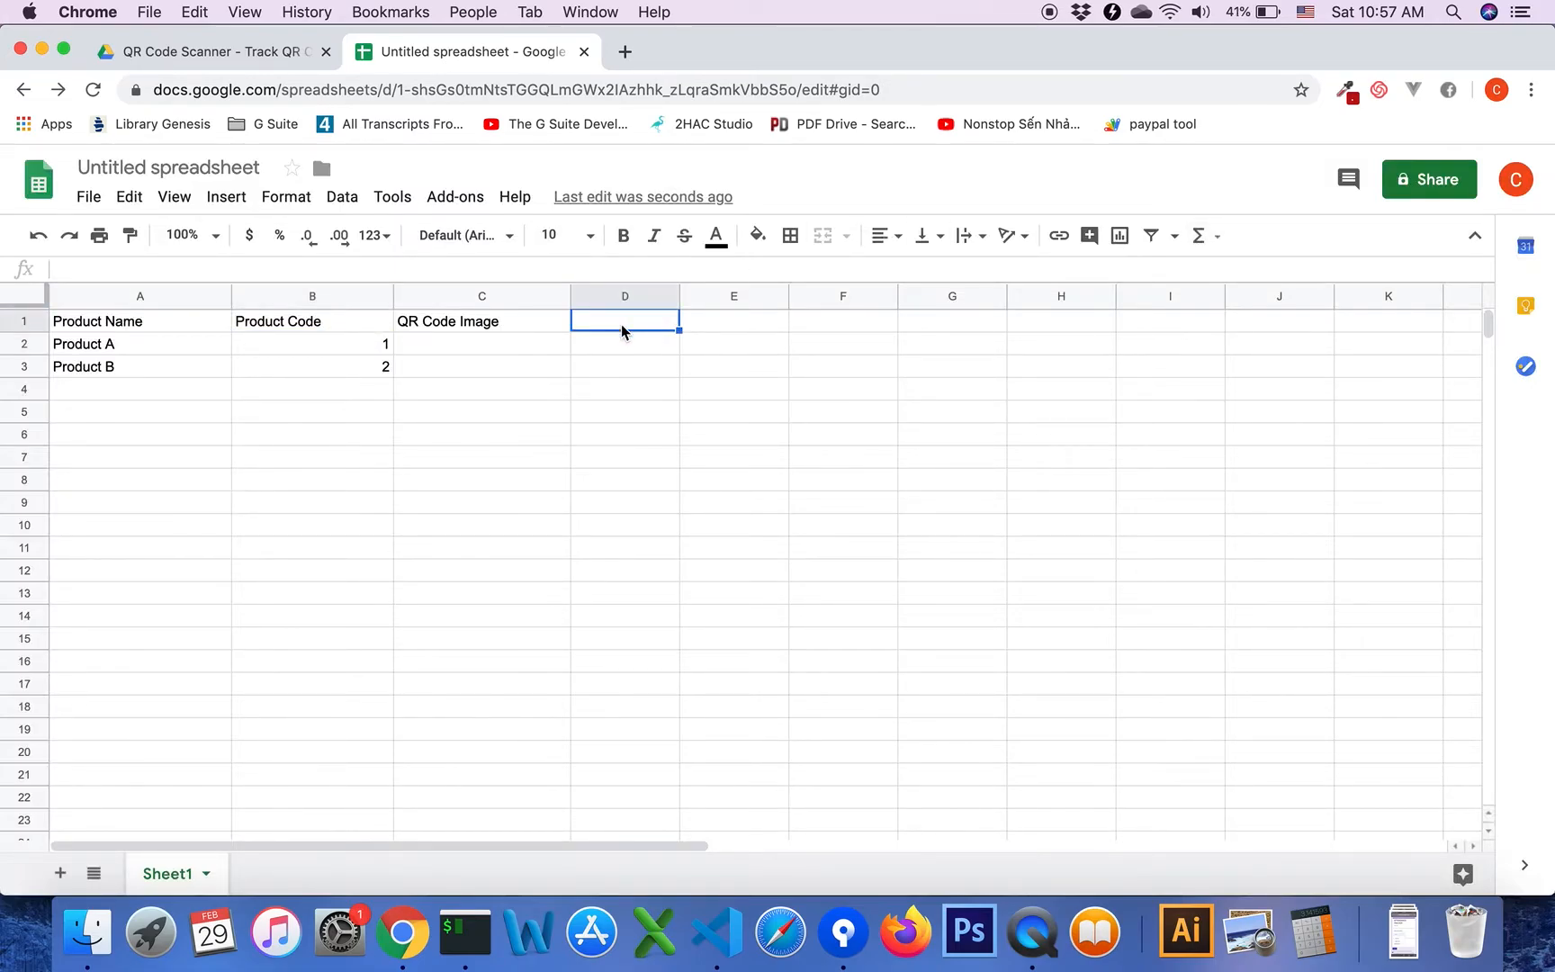
text(QU)
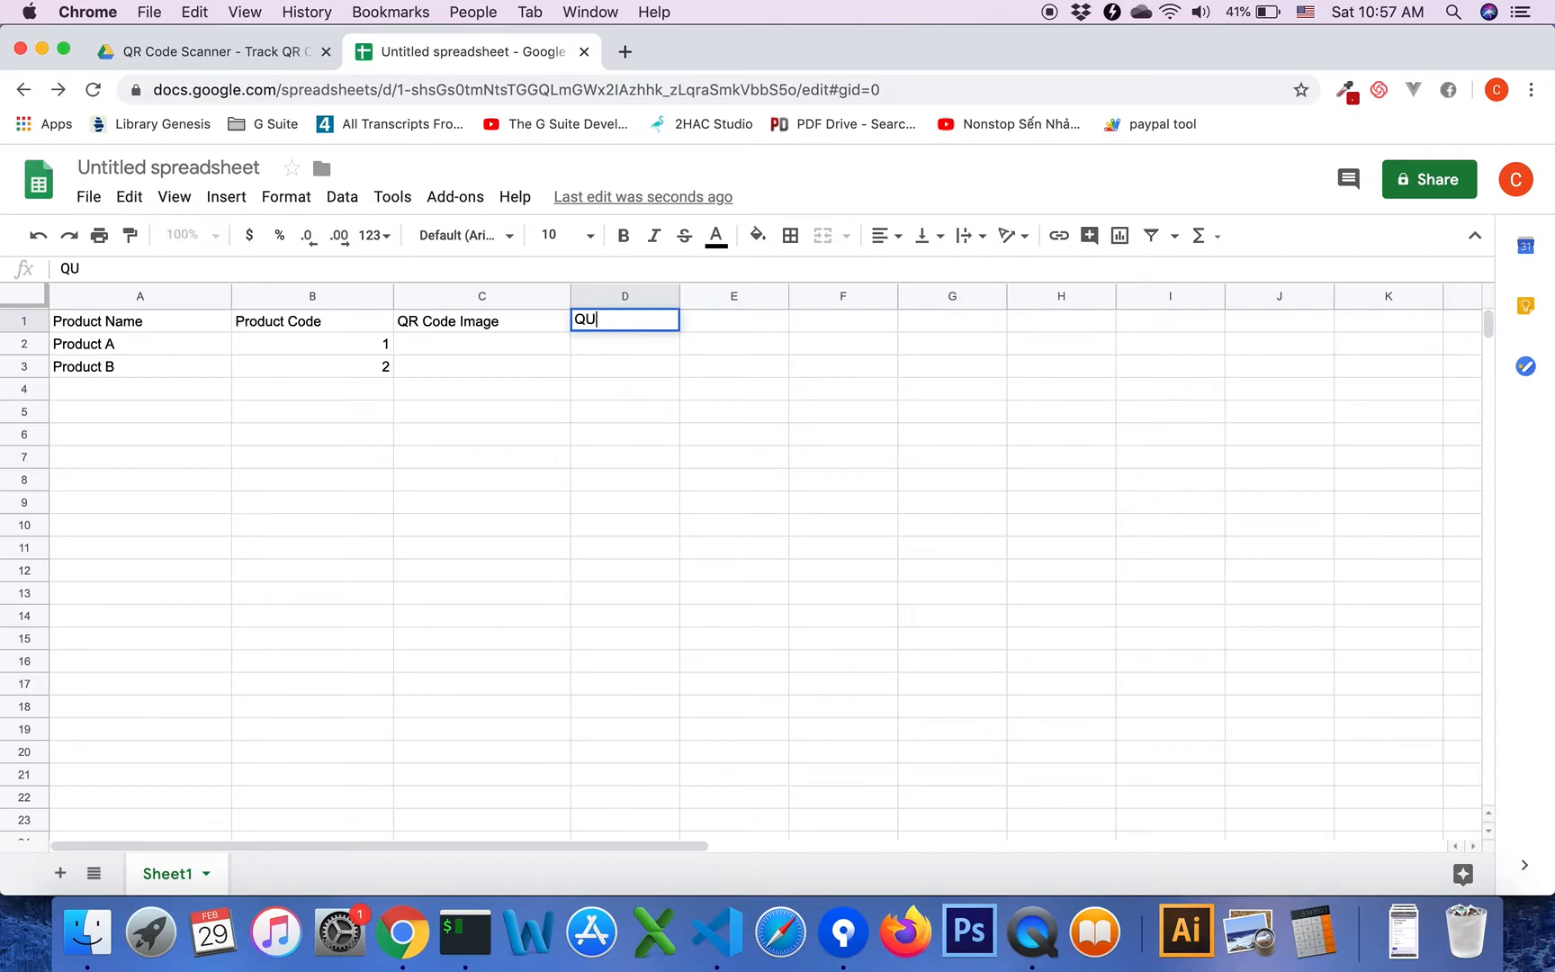
key(BackSpace)
text(uanti)
text(ty)
key(Return)
key(Up)
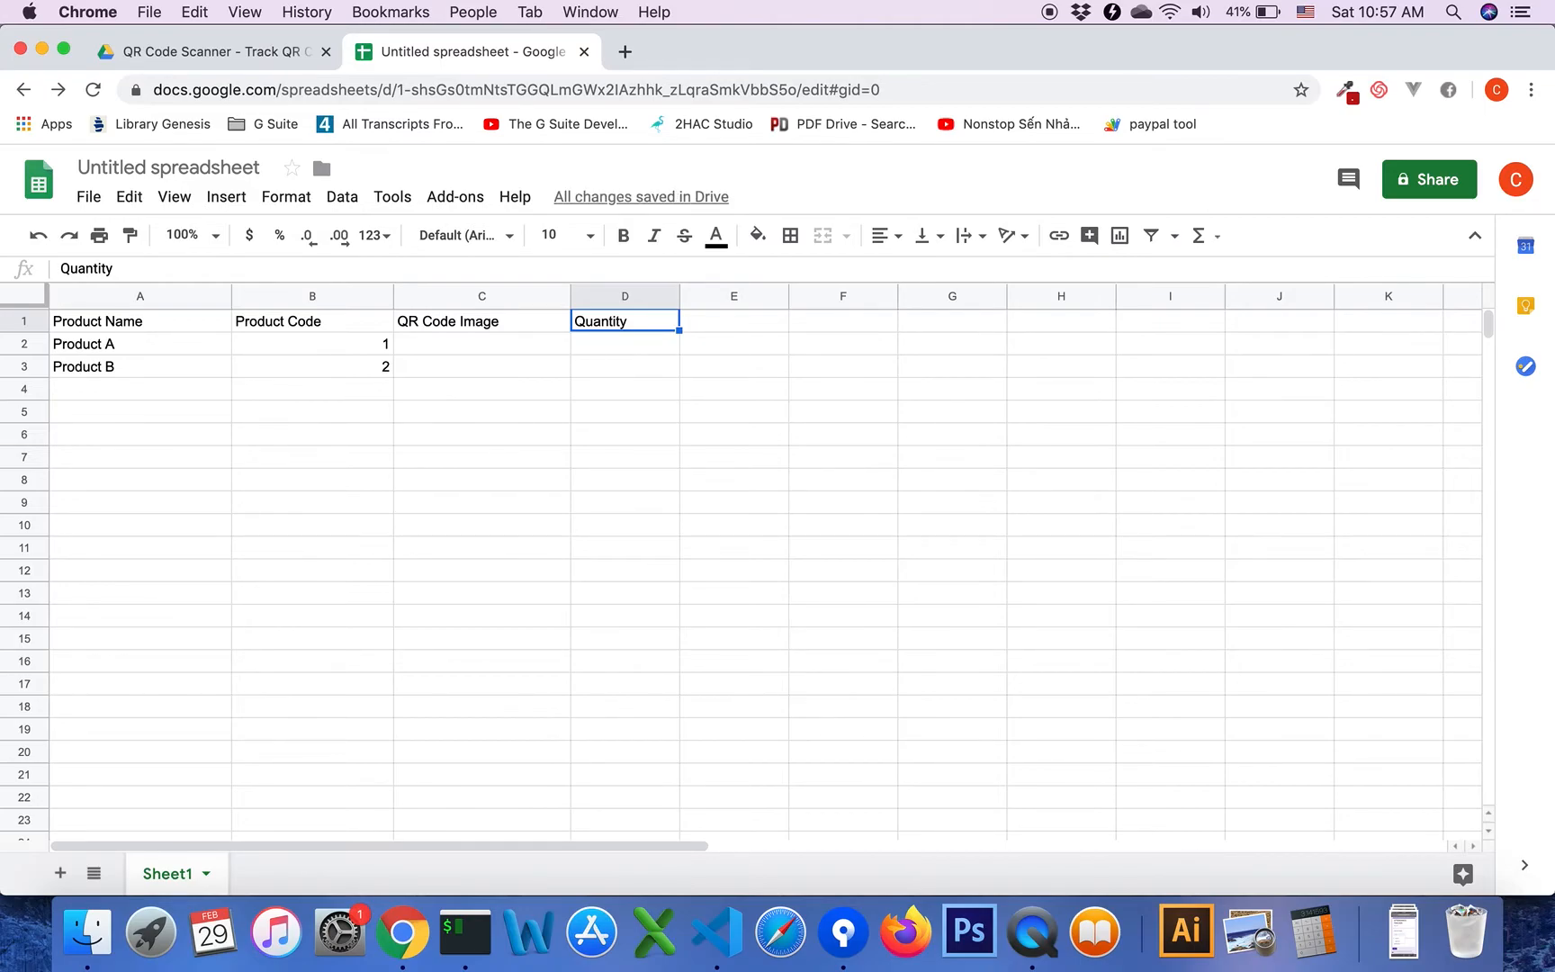
Record quantities 4 for Product A and 7 for Product B in D2:D3
click(617, 347)
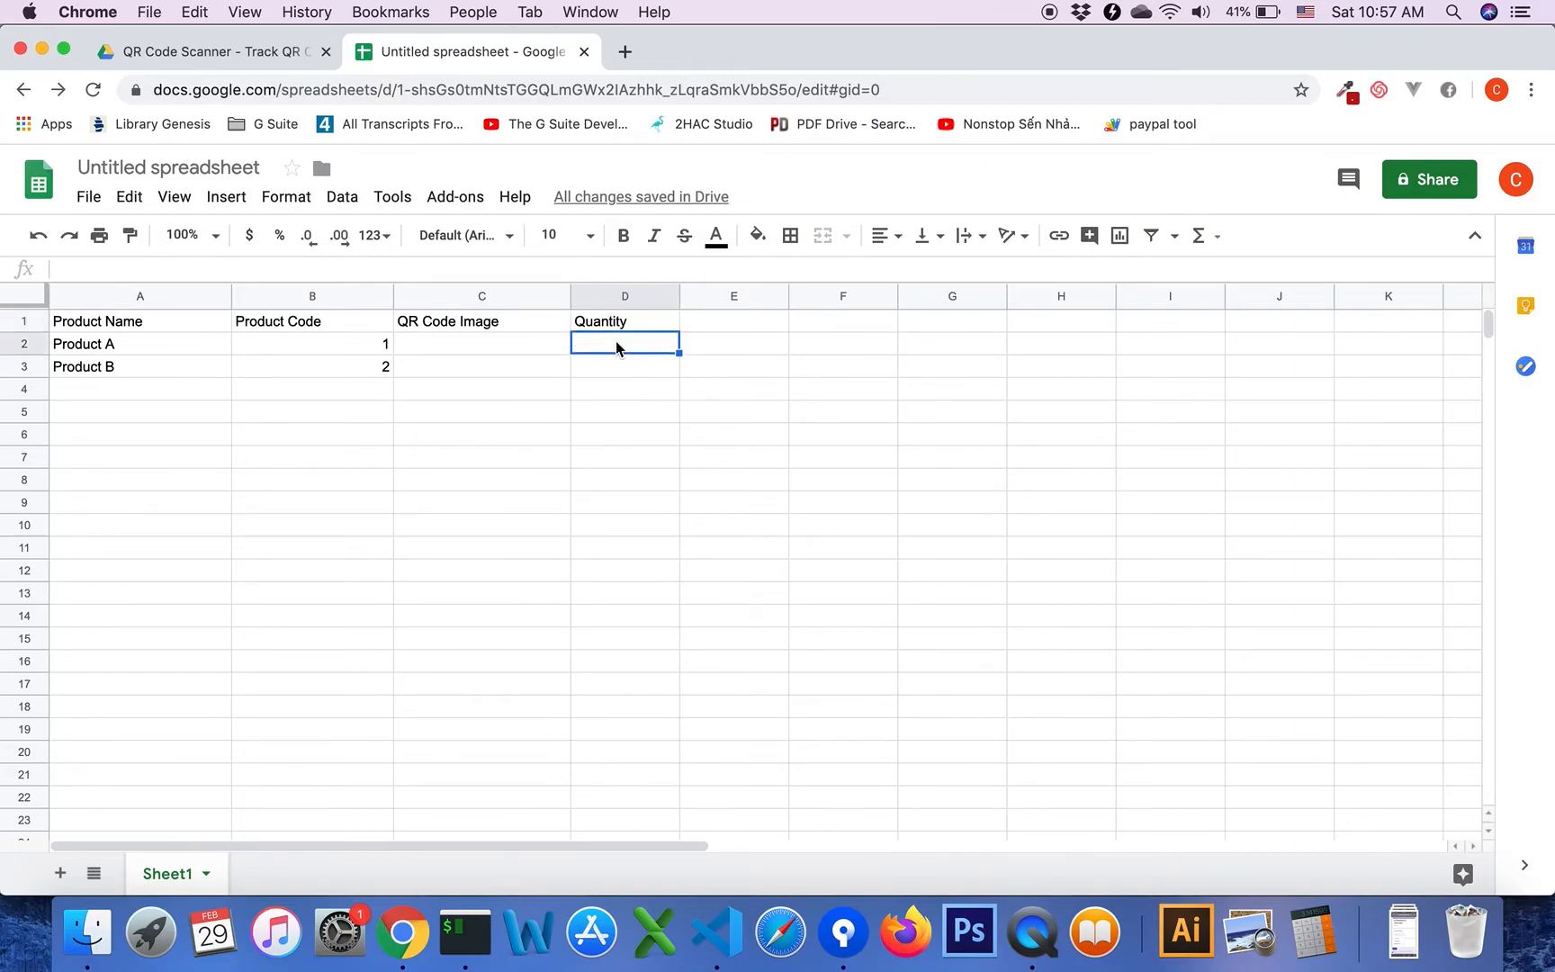
text(4)
key(Return)
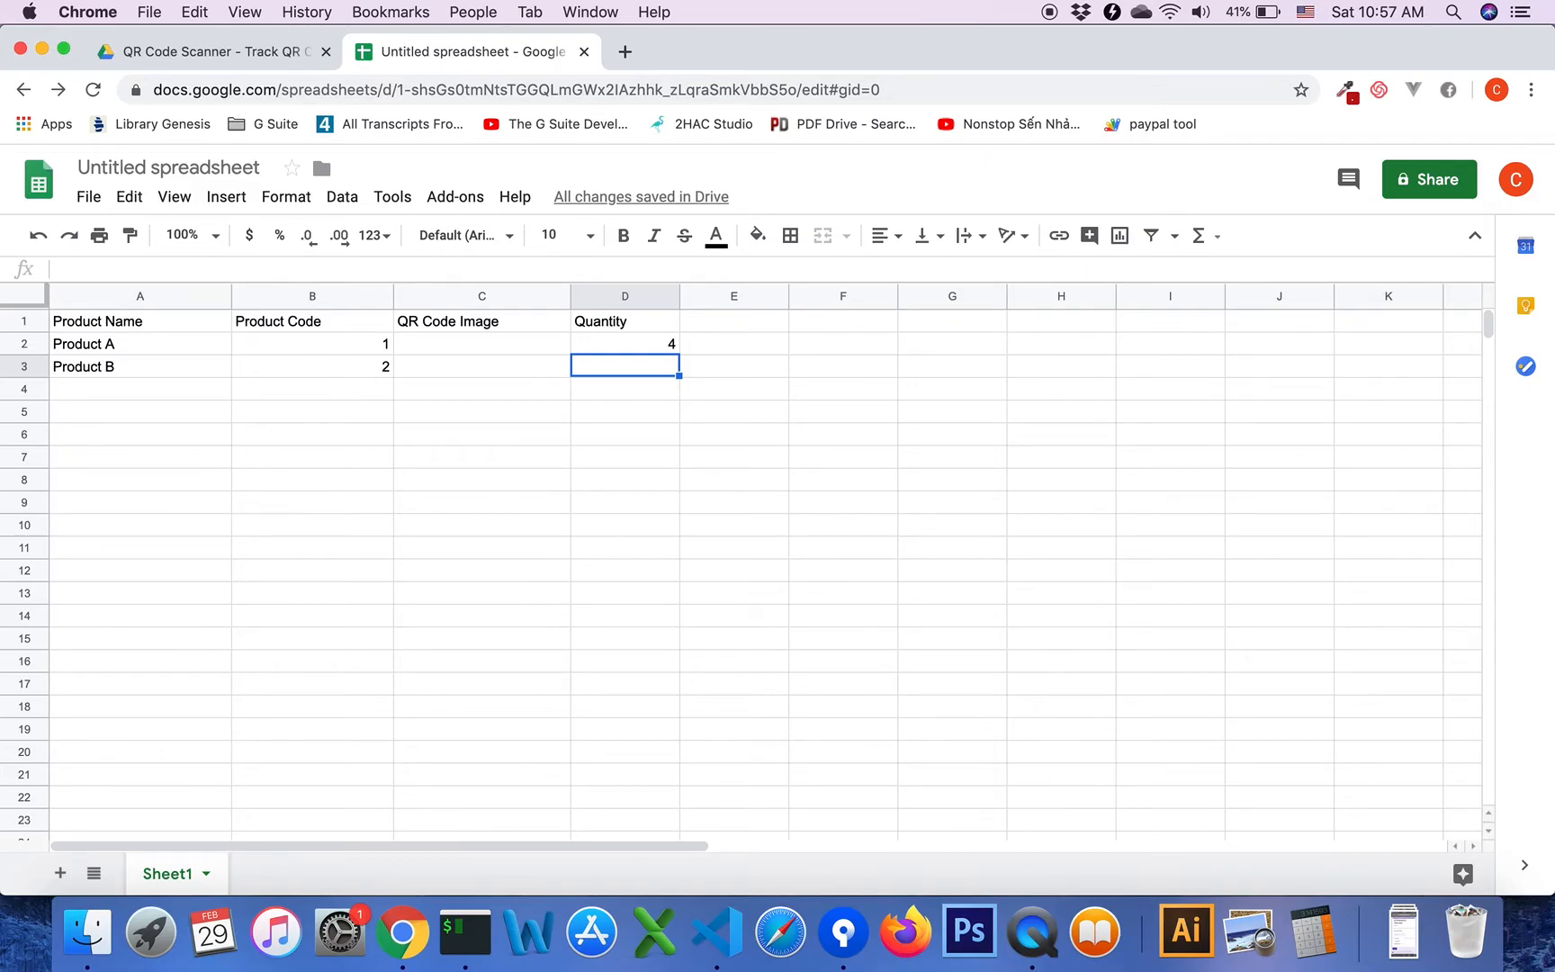
text(7)
key(Return)
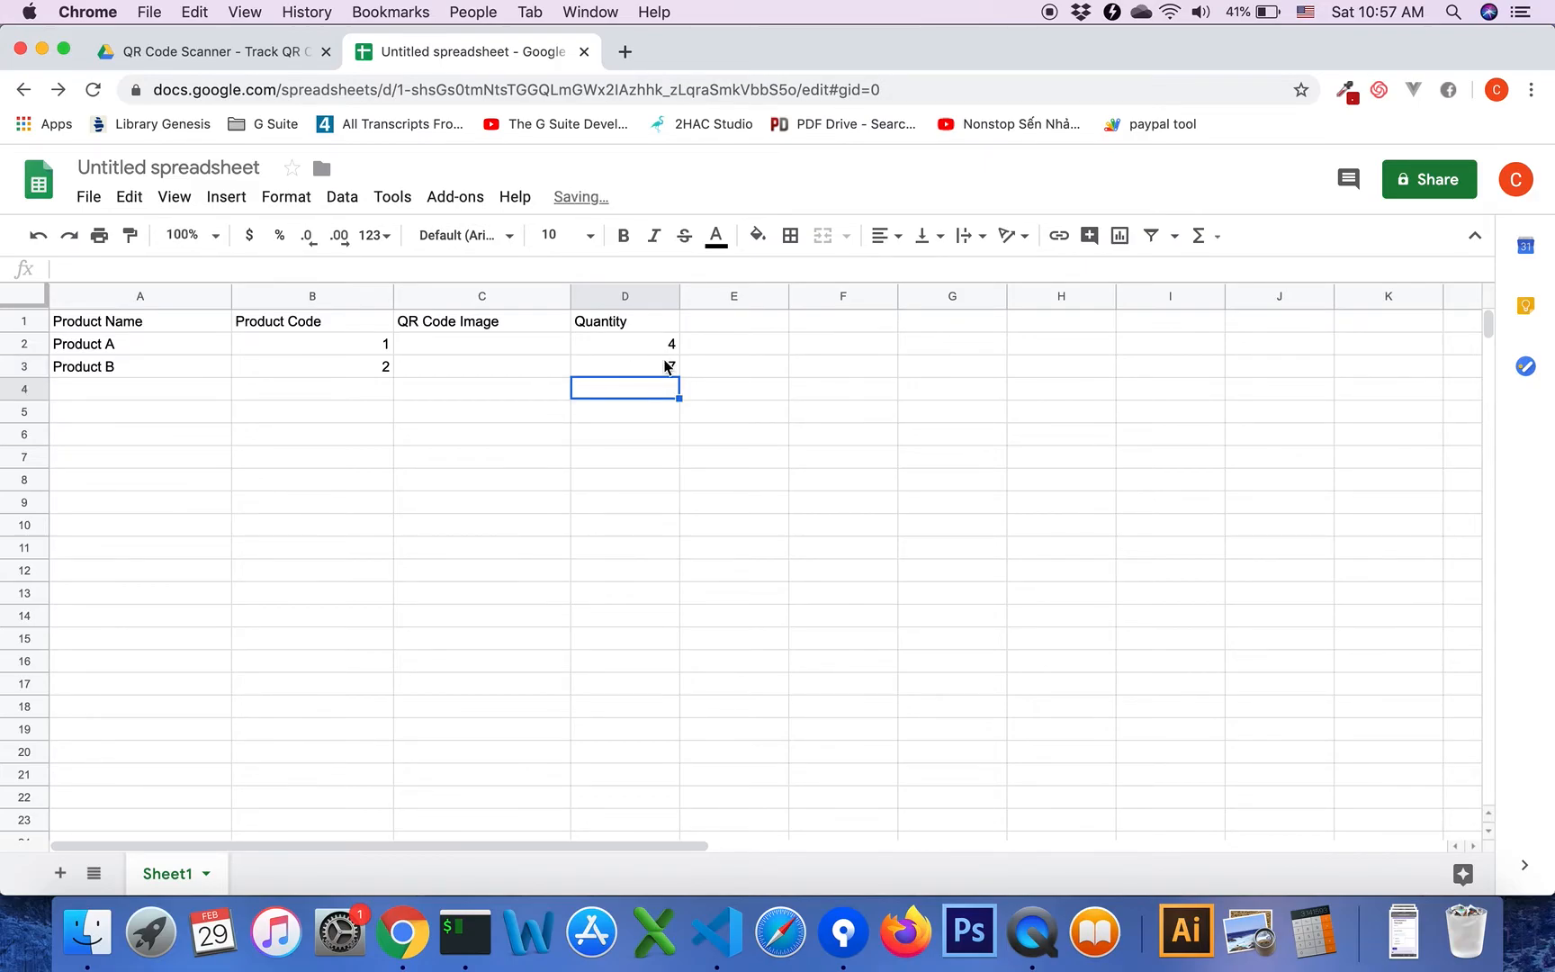
click(667, 366)
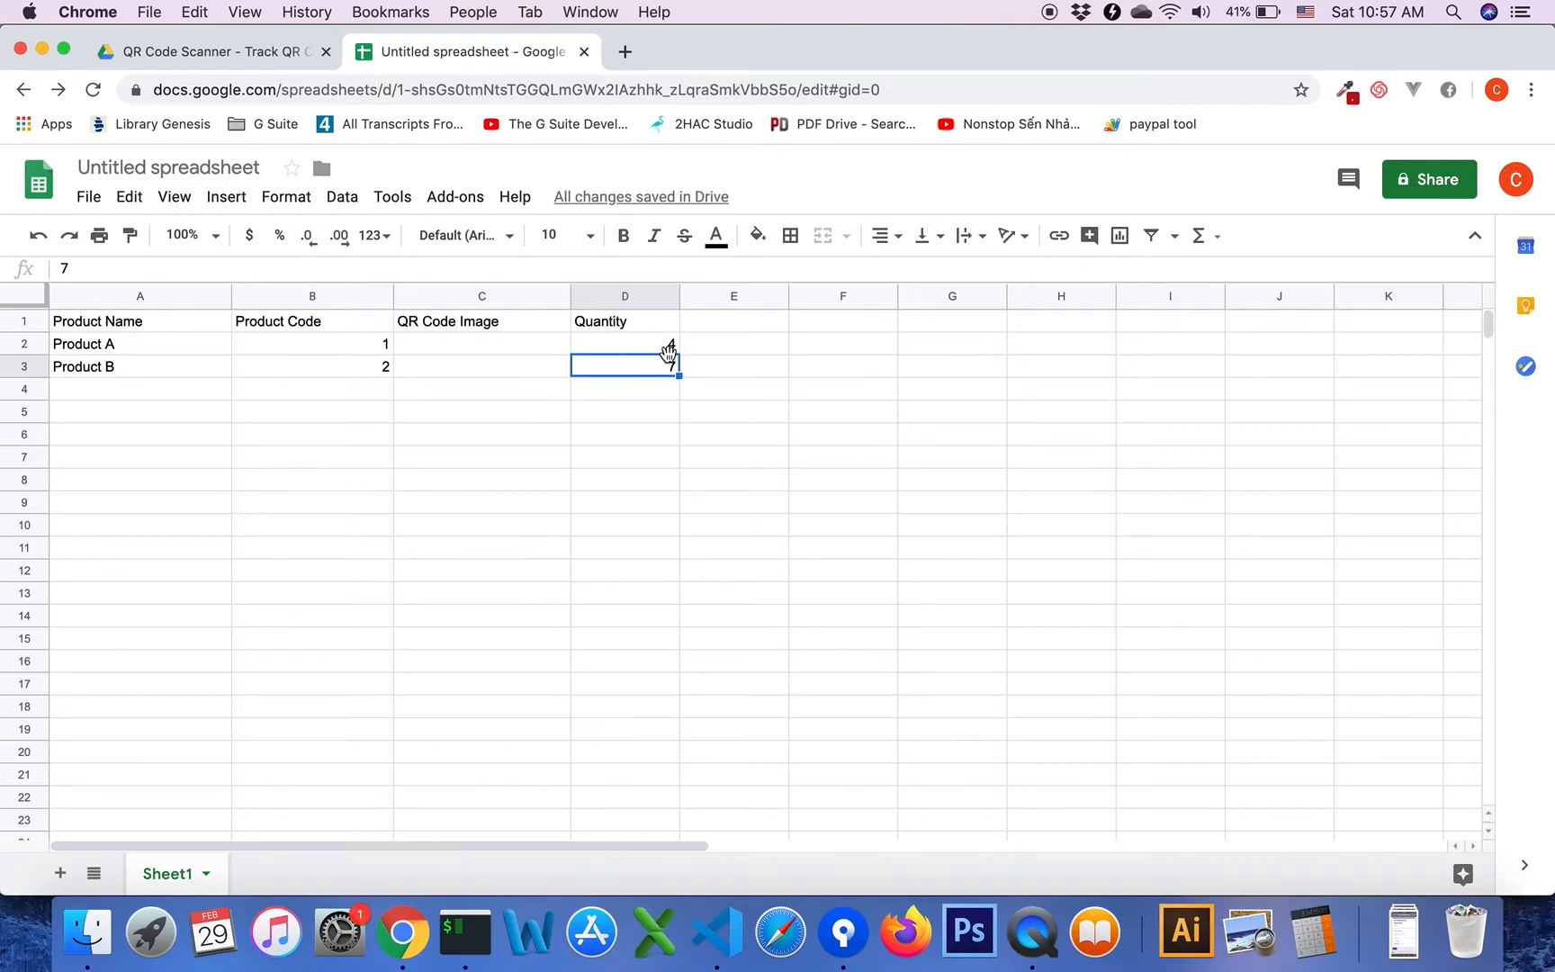
Relaunch the generator keyed on [B] Product Code with title PRODUCT CHECK IN
click(453, 196)
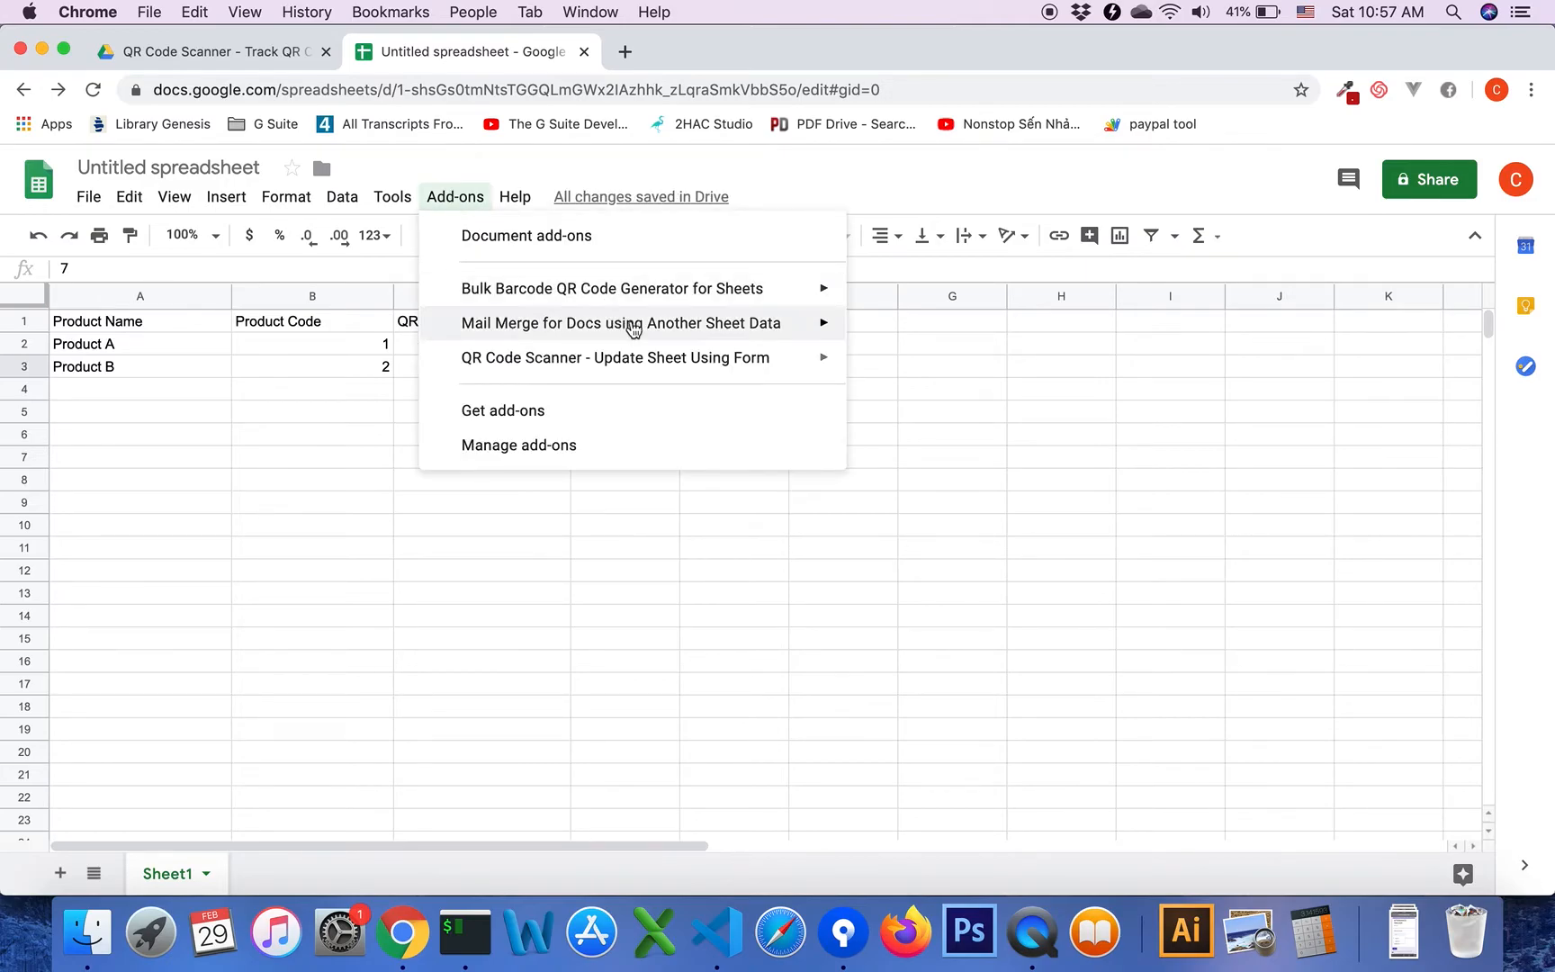
mouse_move(615, 358)
click(916, 363)
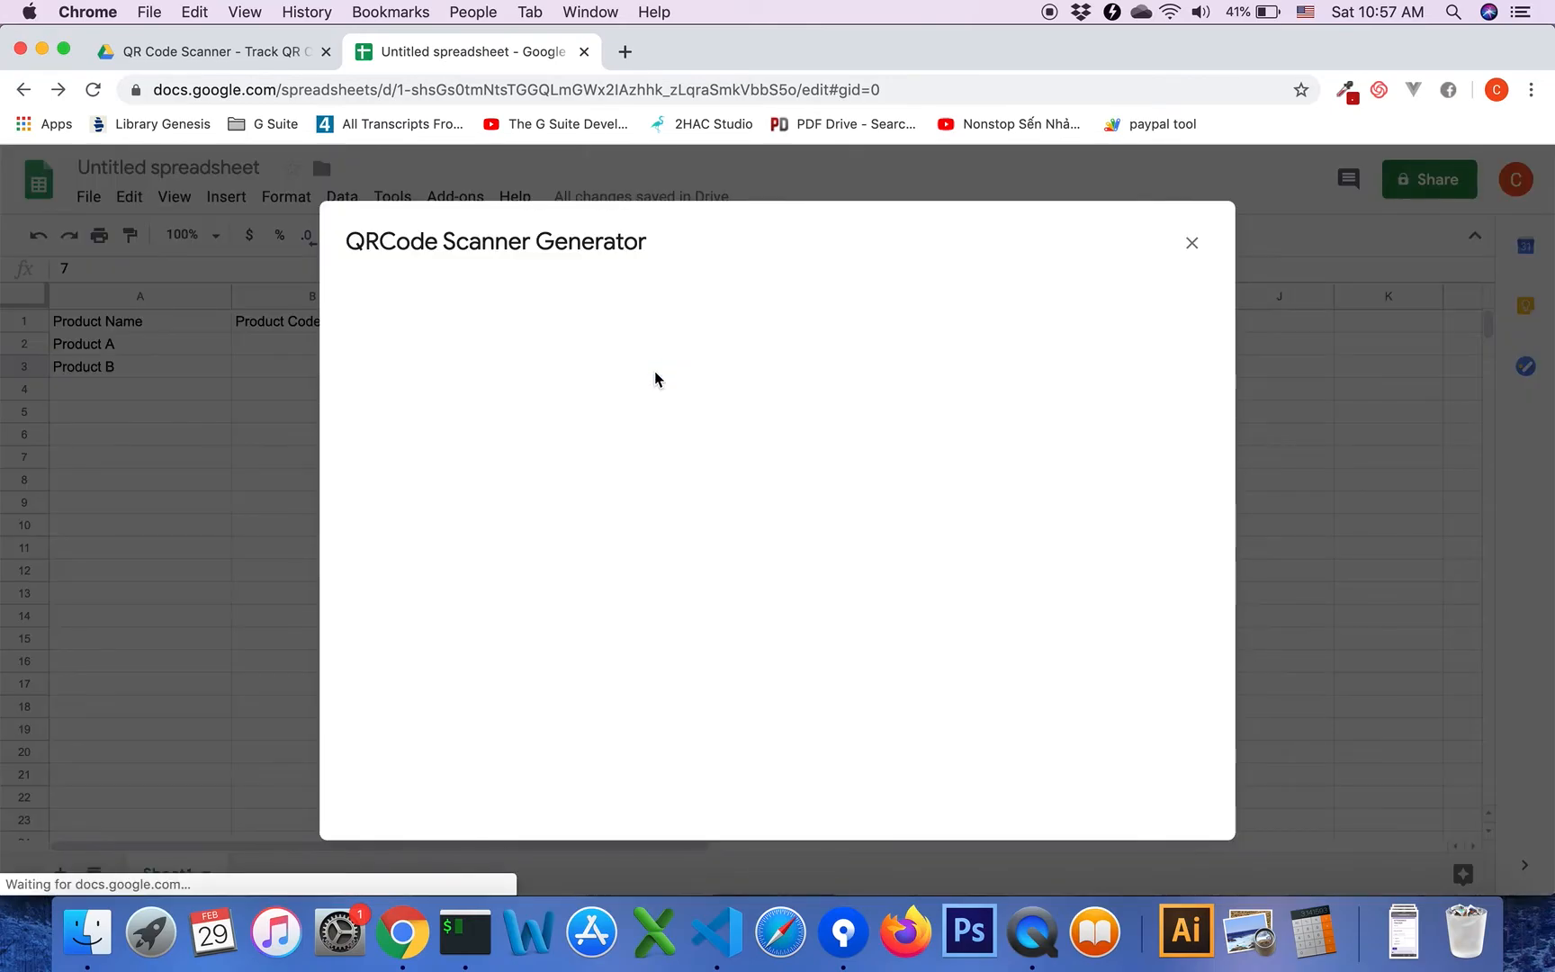
click(427, 342)
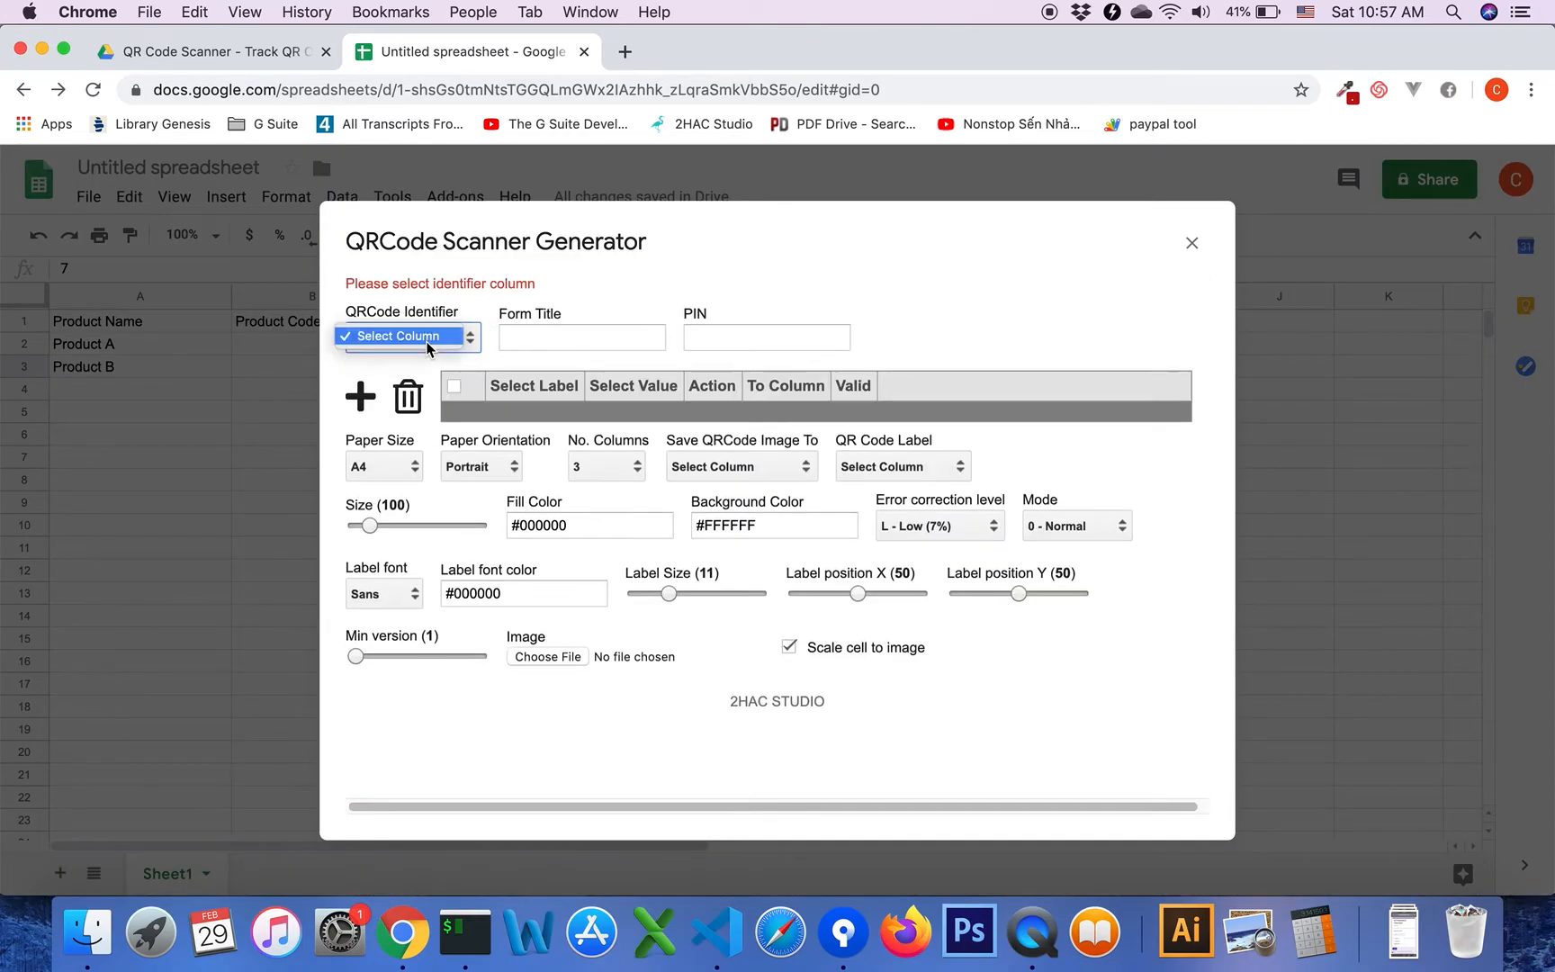
click(430, 377)
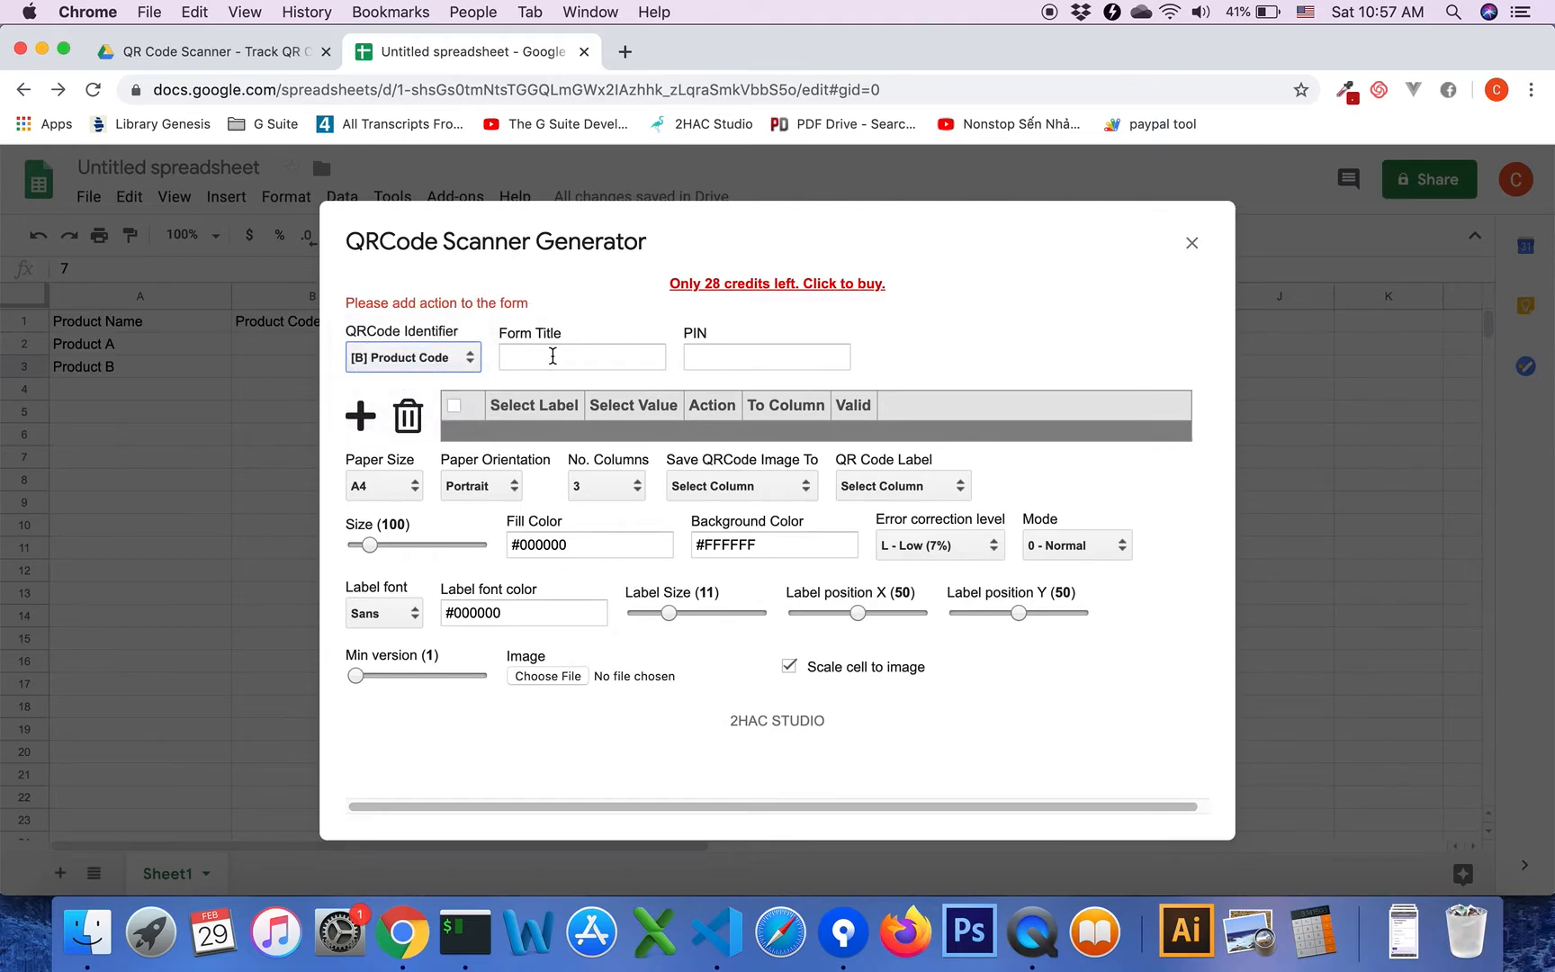
click(551, 355)
text(PRODUCT CHEC)
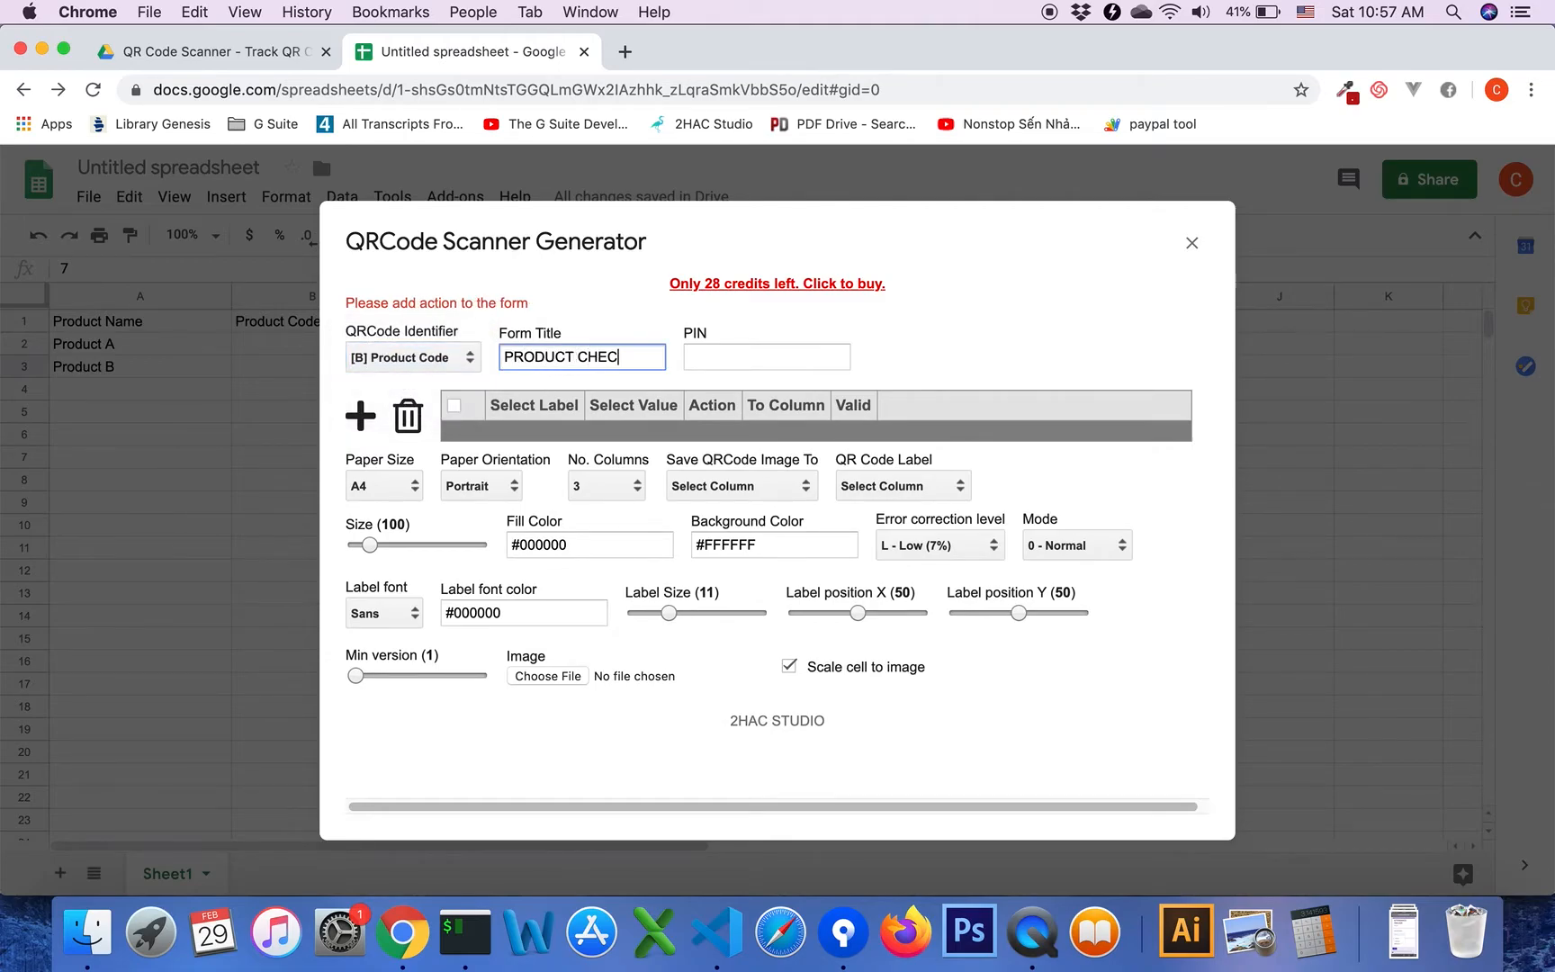
text(K IN)
Add a CHECK IN action of type PLUS with value 1 targeting the Quantity column D
click(360, 415)
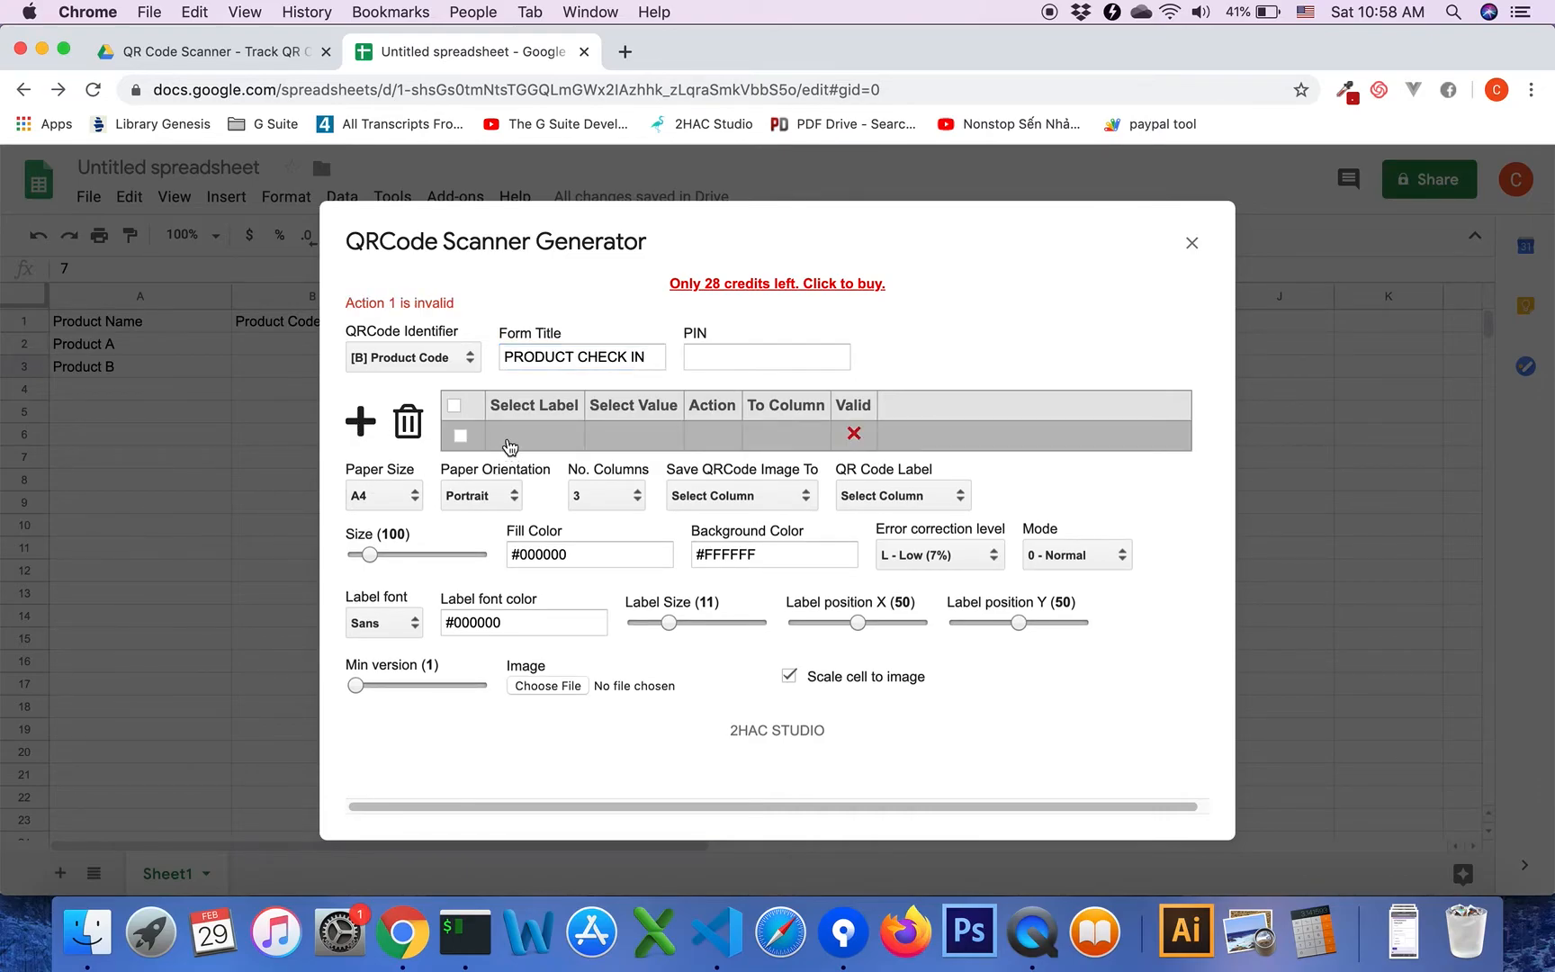
click(552, 439)
text(CHECK )
text(IN)
click(614, 437)
click(728, 438)
click(720, 464)
click(634, 438)
click(715, 435)
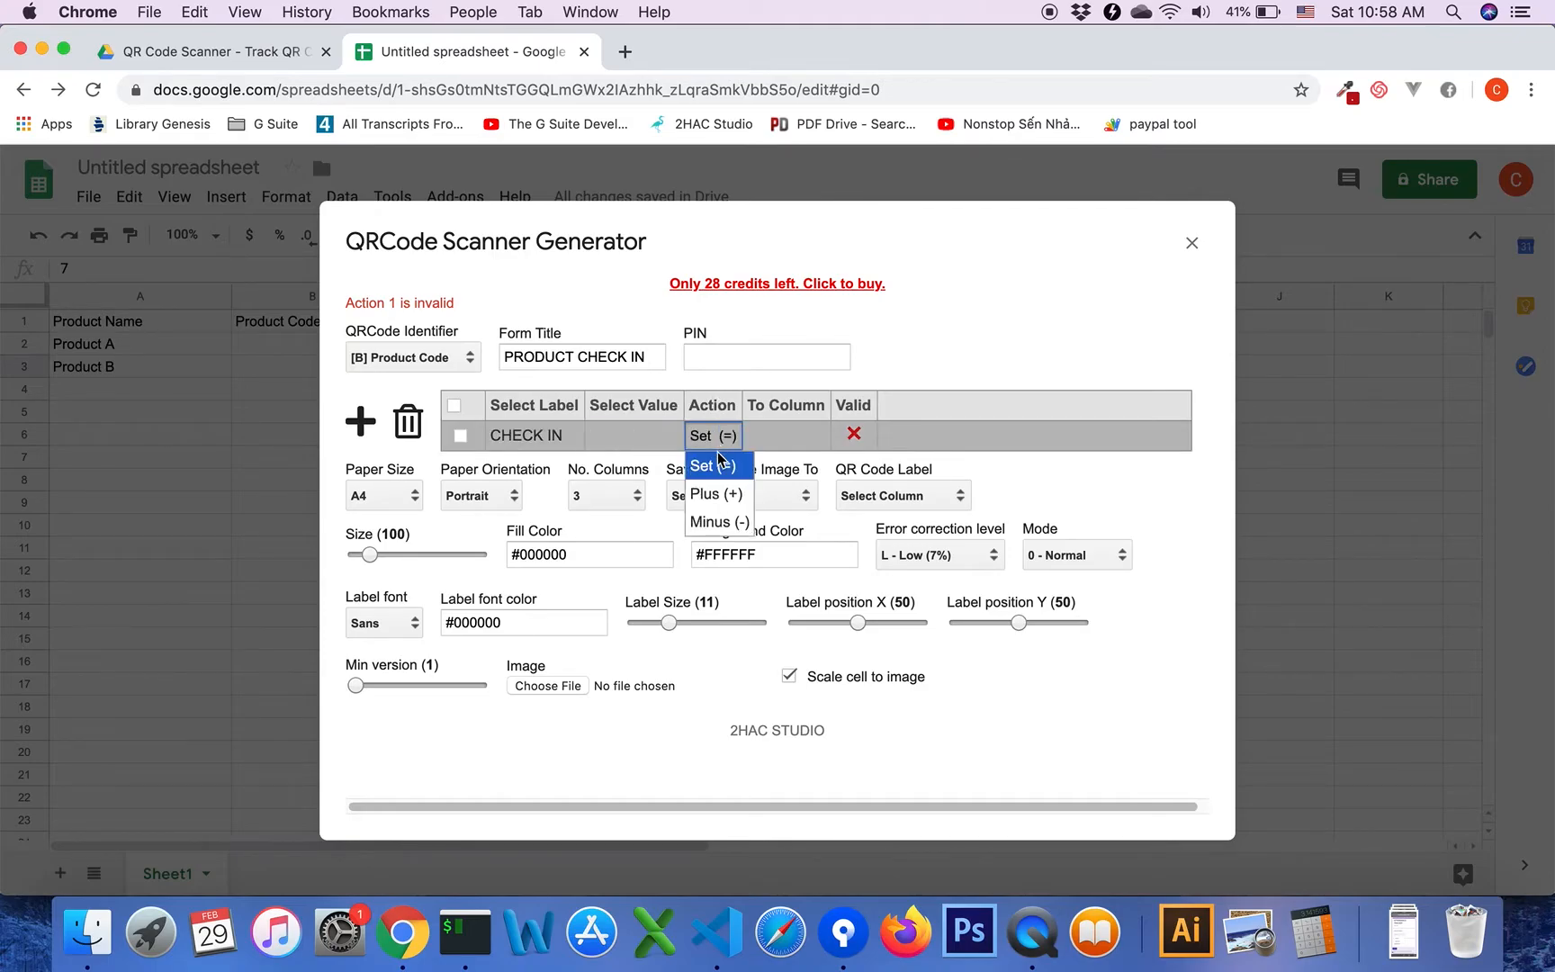
click(720, 494)
click(766, 450)
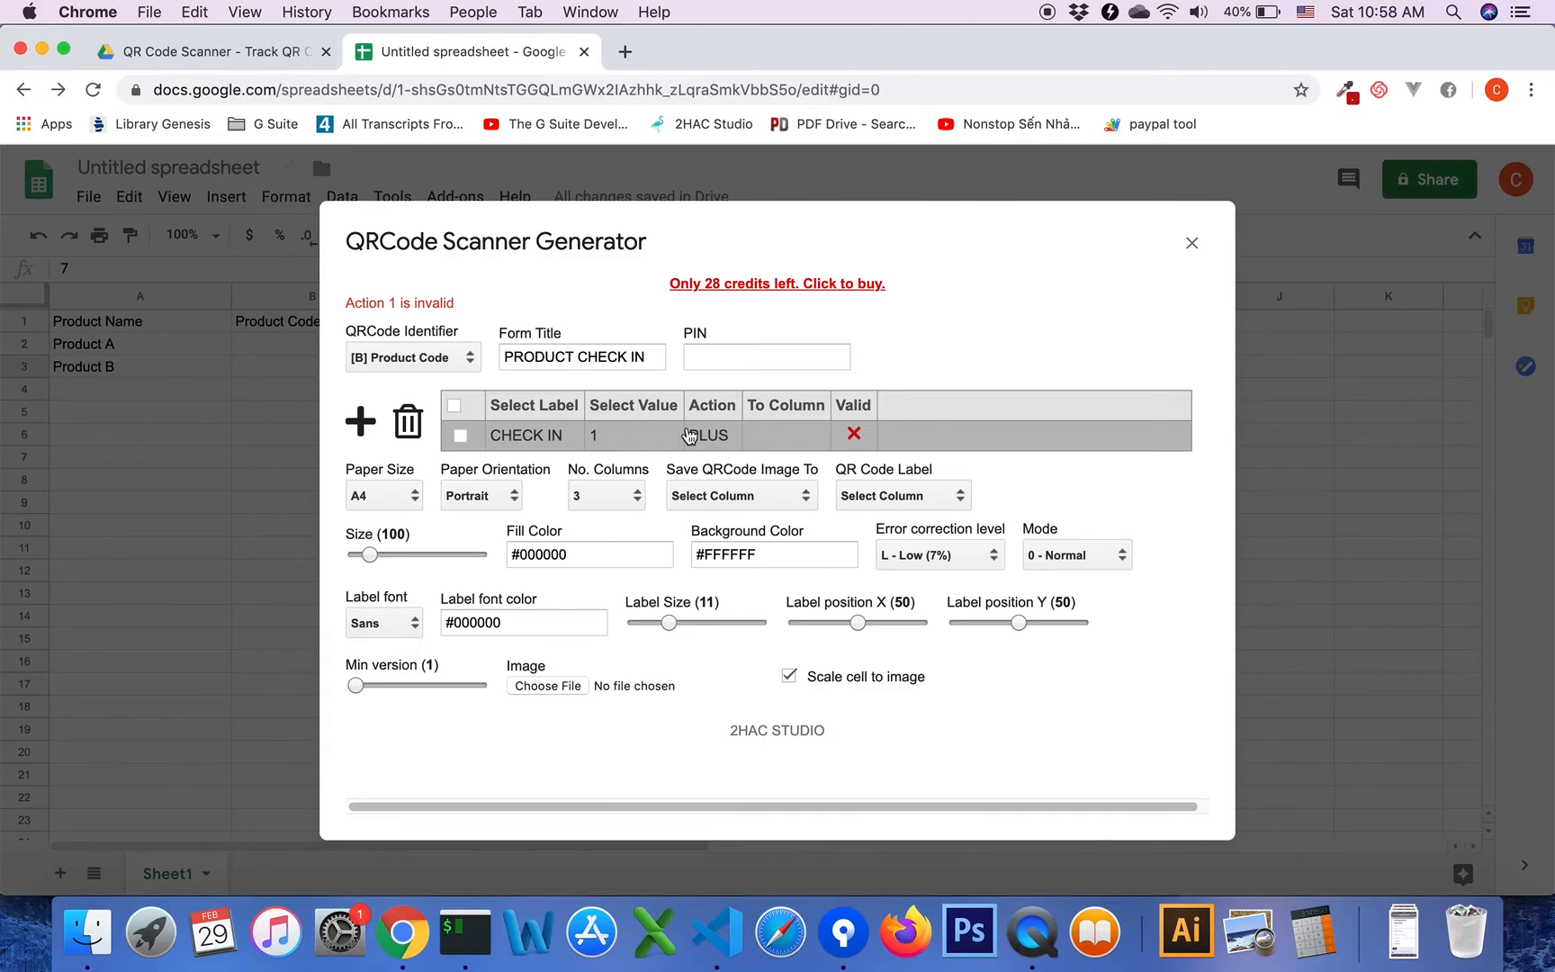
click(790, 434)
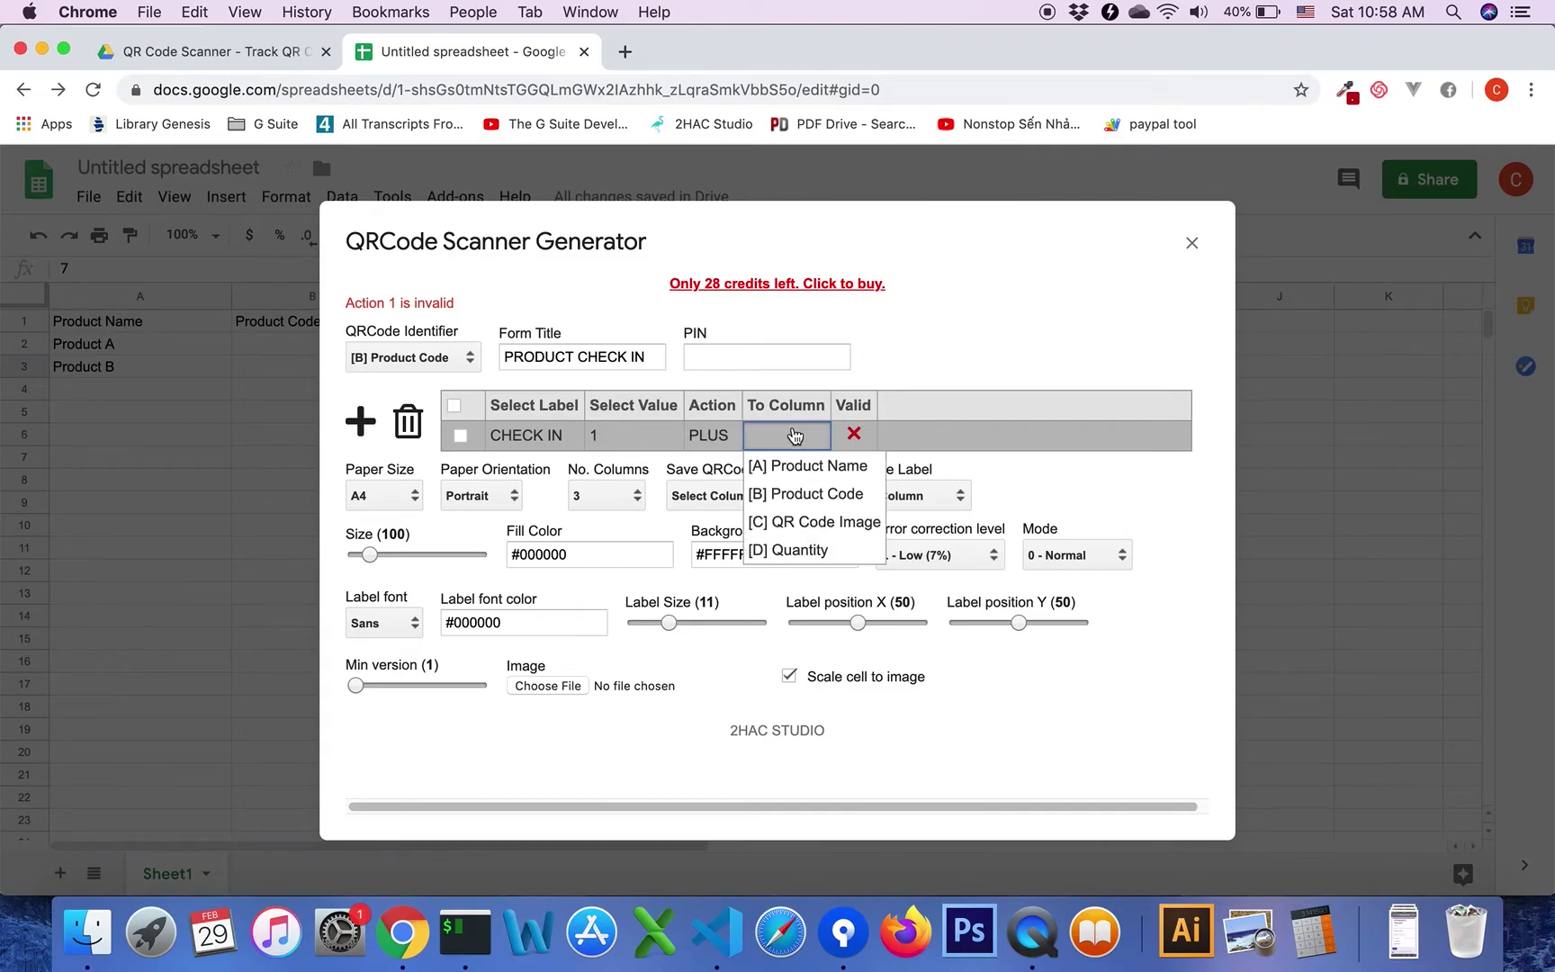
click(790, 551)
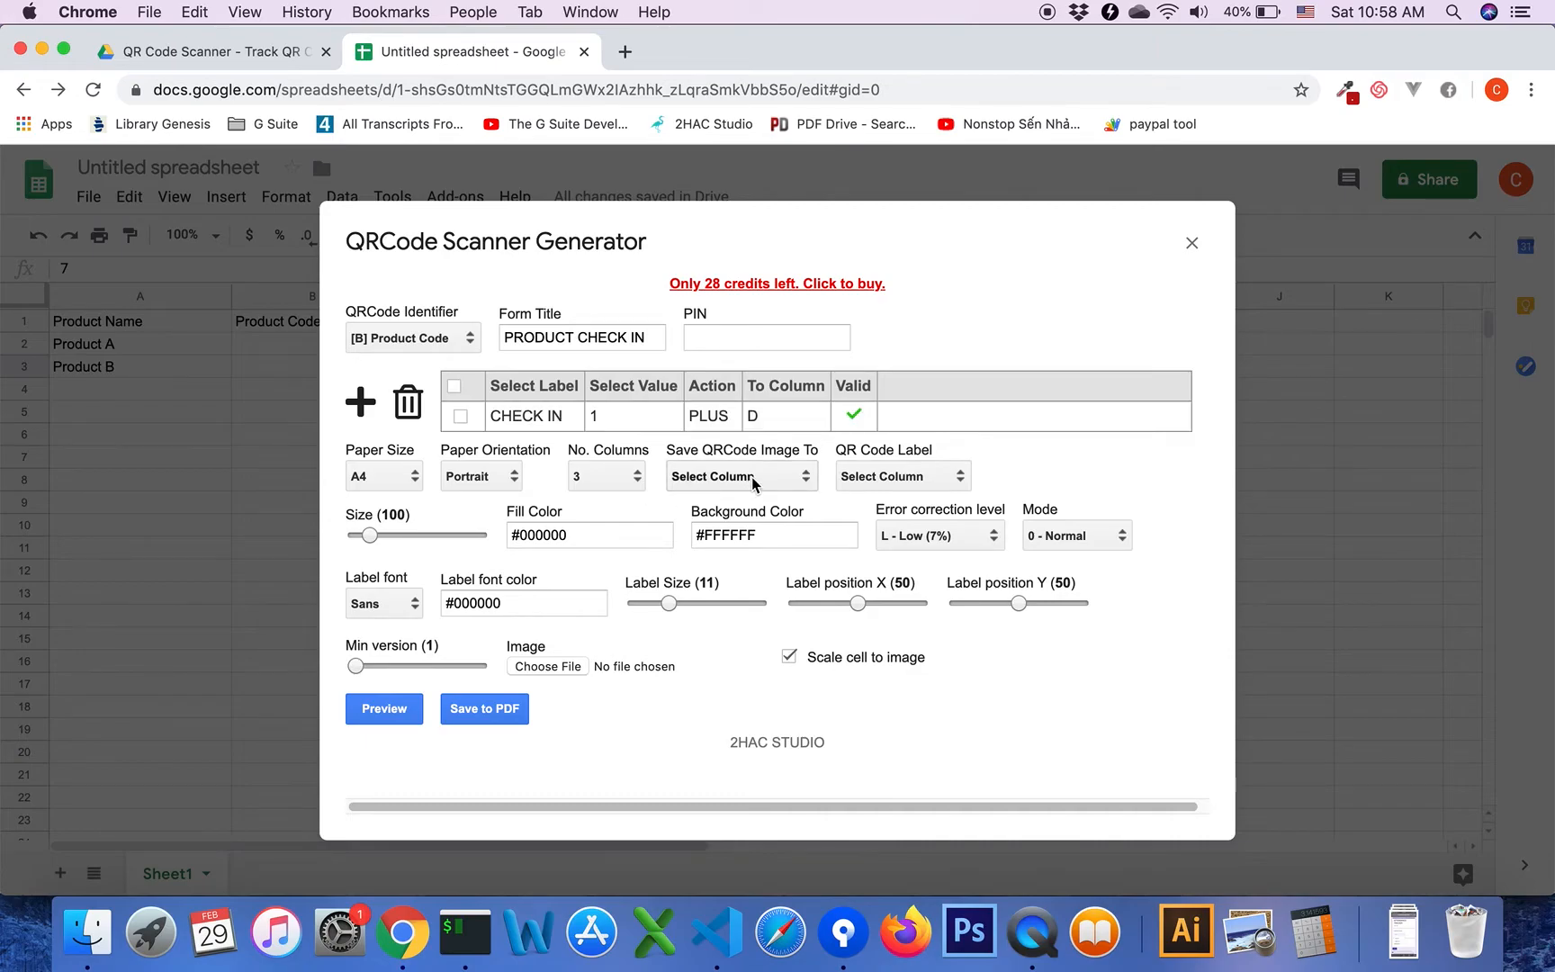
Set Save QRCode Image To the [C] QR Code Image column
click(751, 476)
click(771, 530)
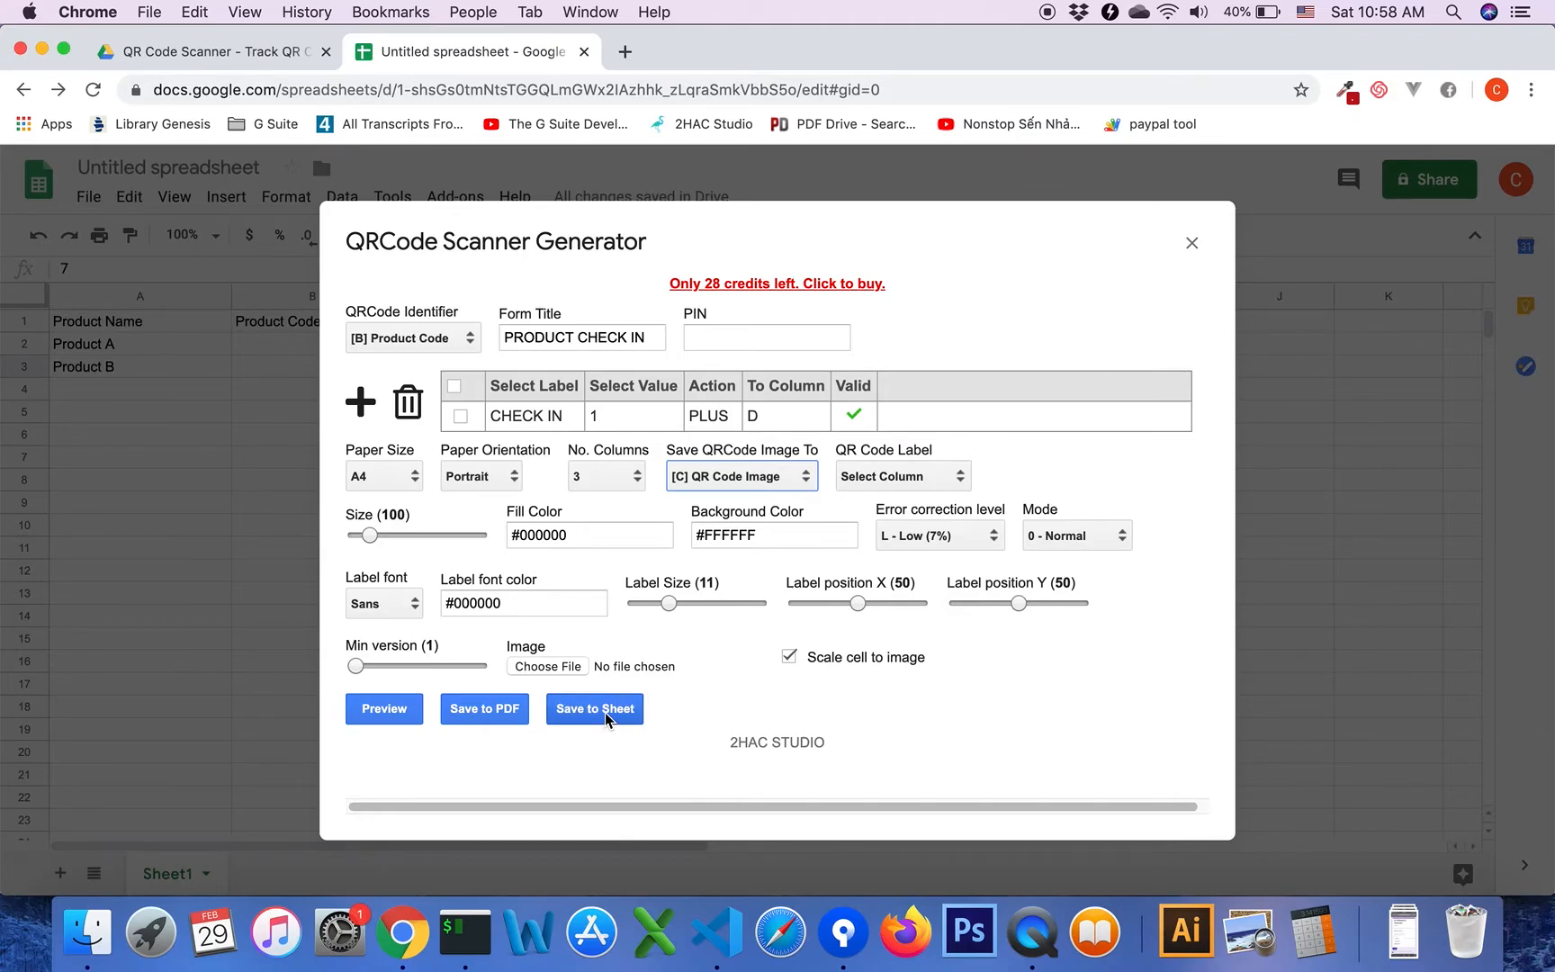
click(274, 51)
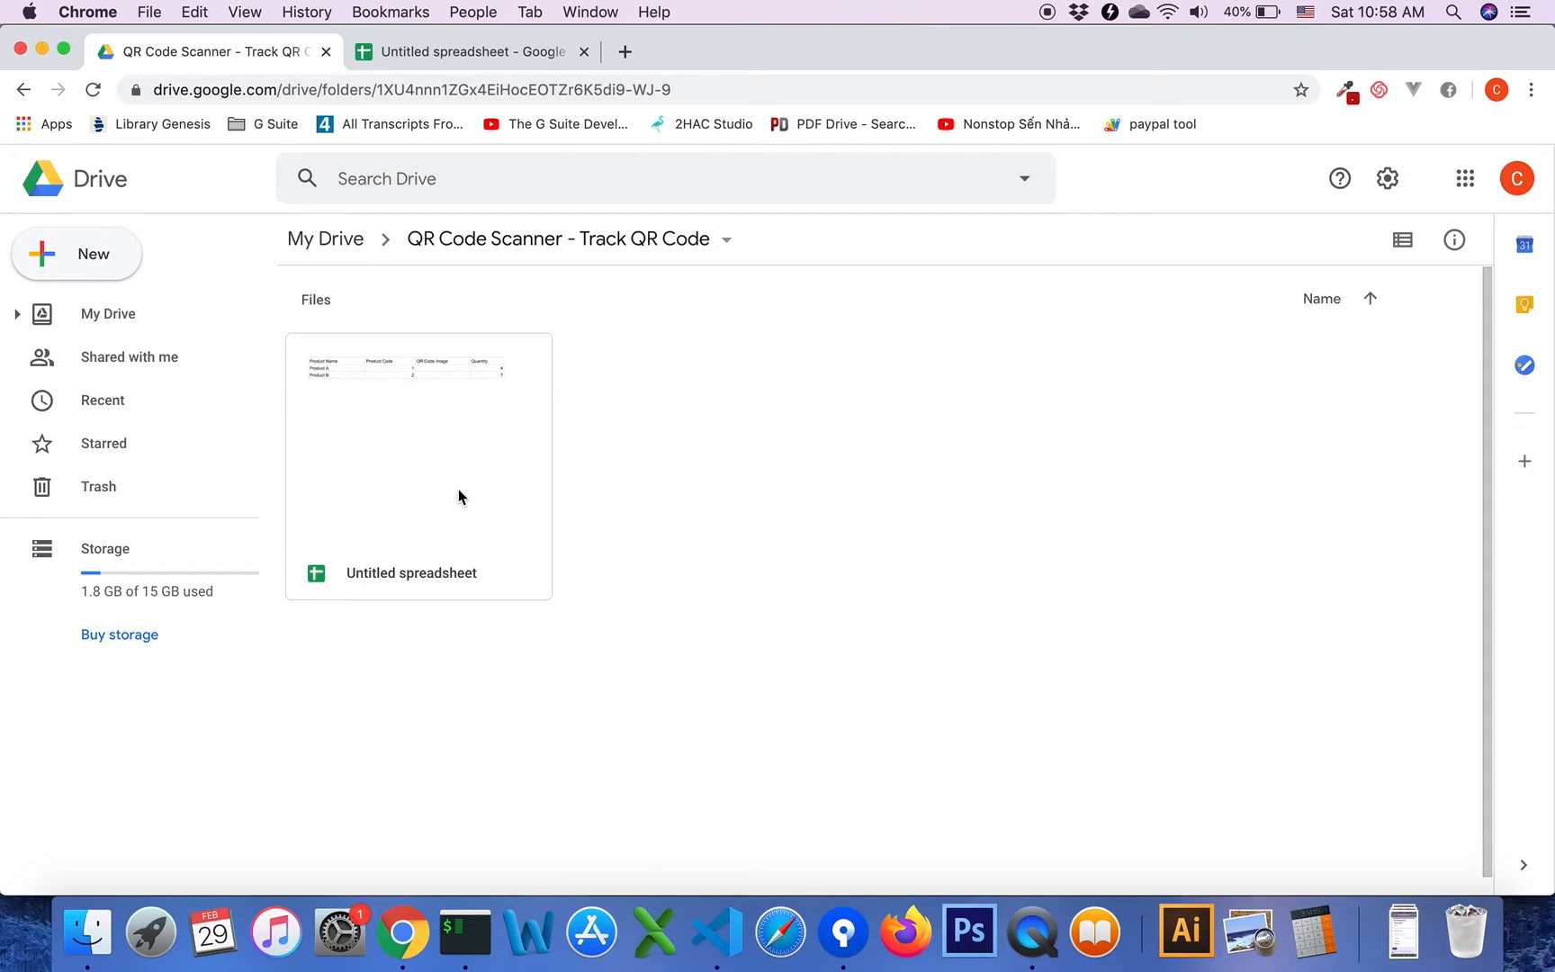
Save the generated QR code images for Product A and Product B into the QR Code Image column
click(473, 52)
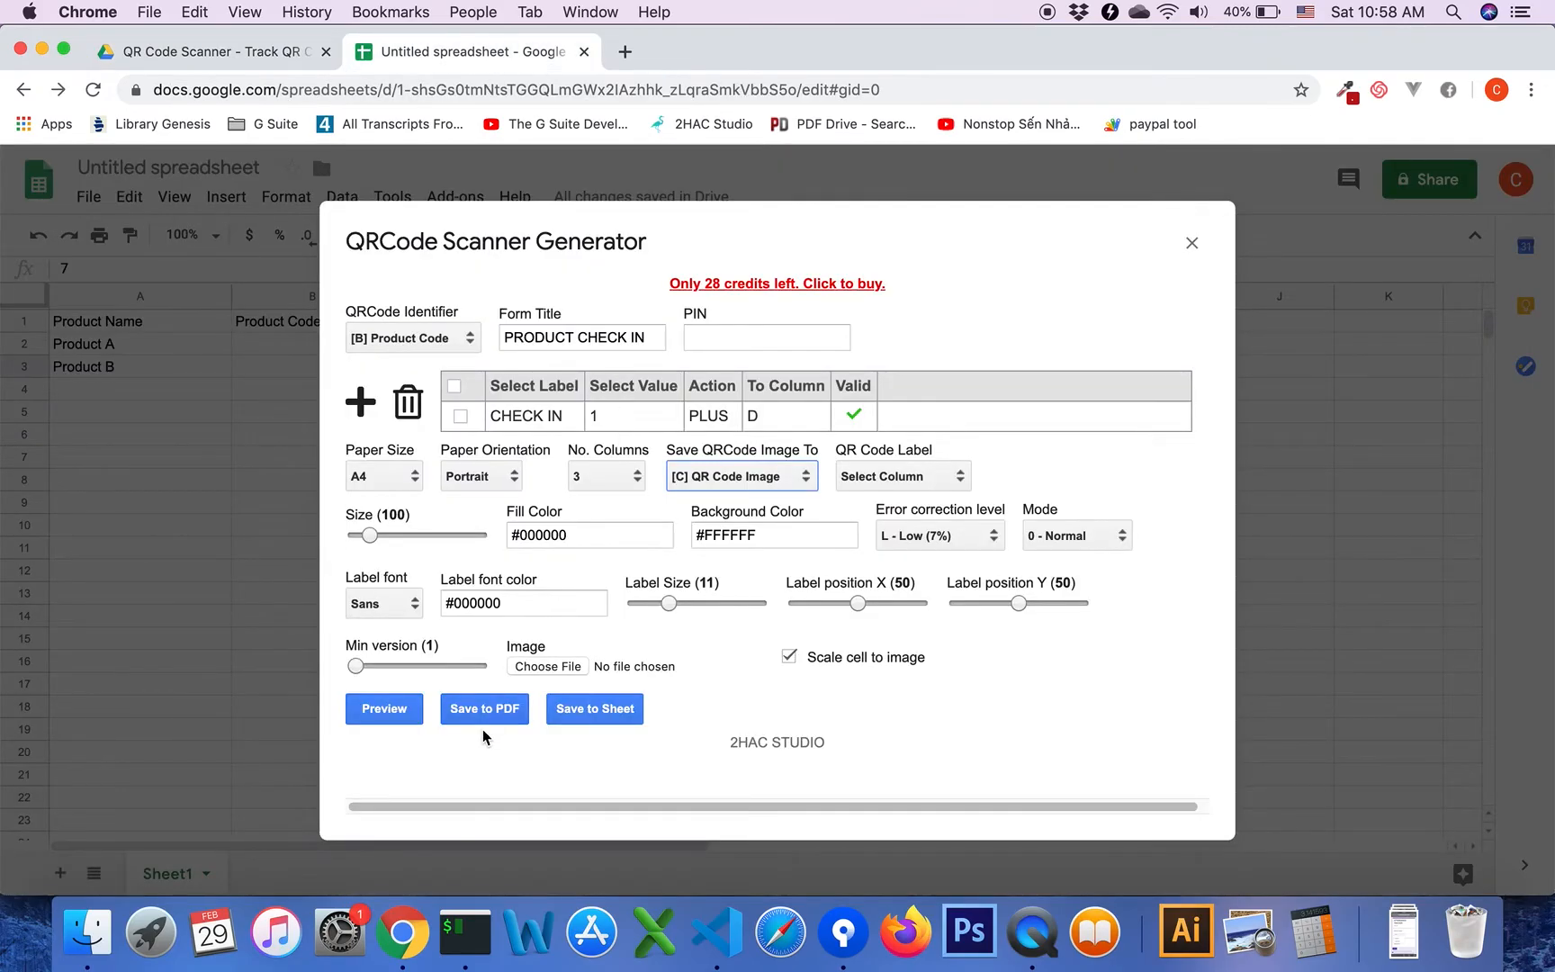
click(603, 710)
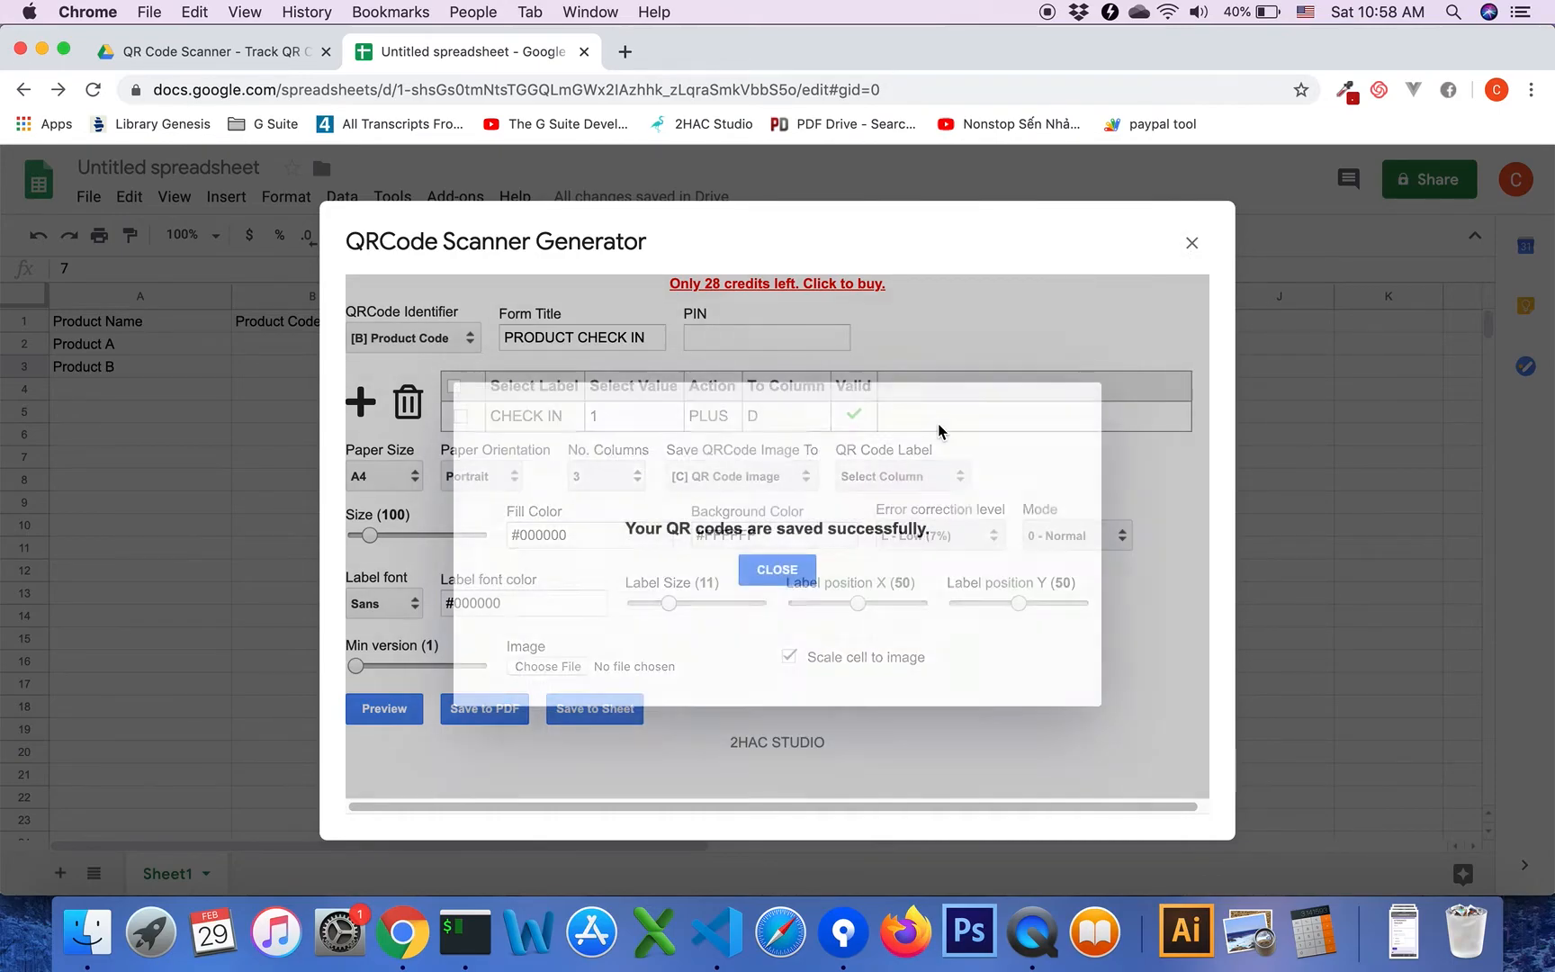
click(778, 568)
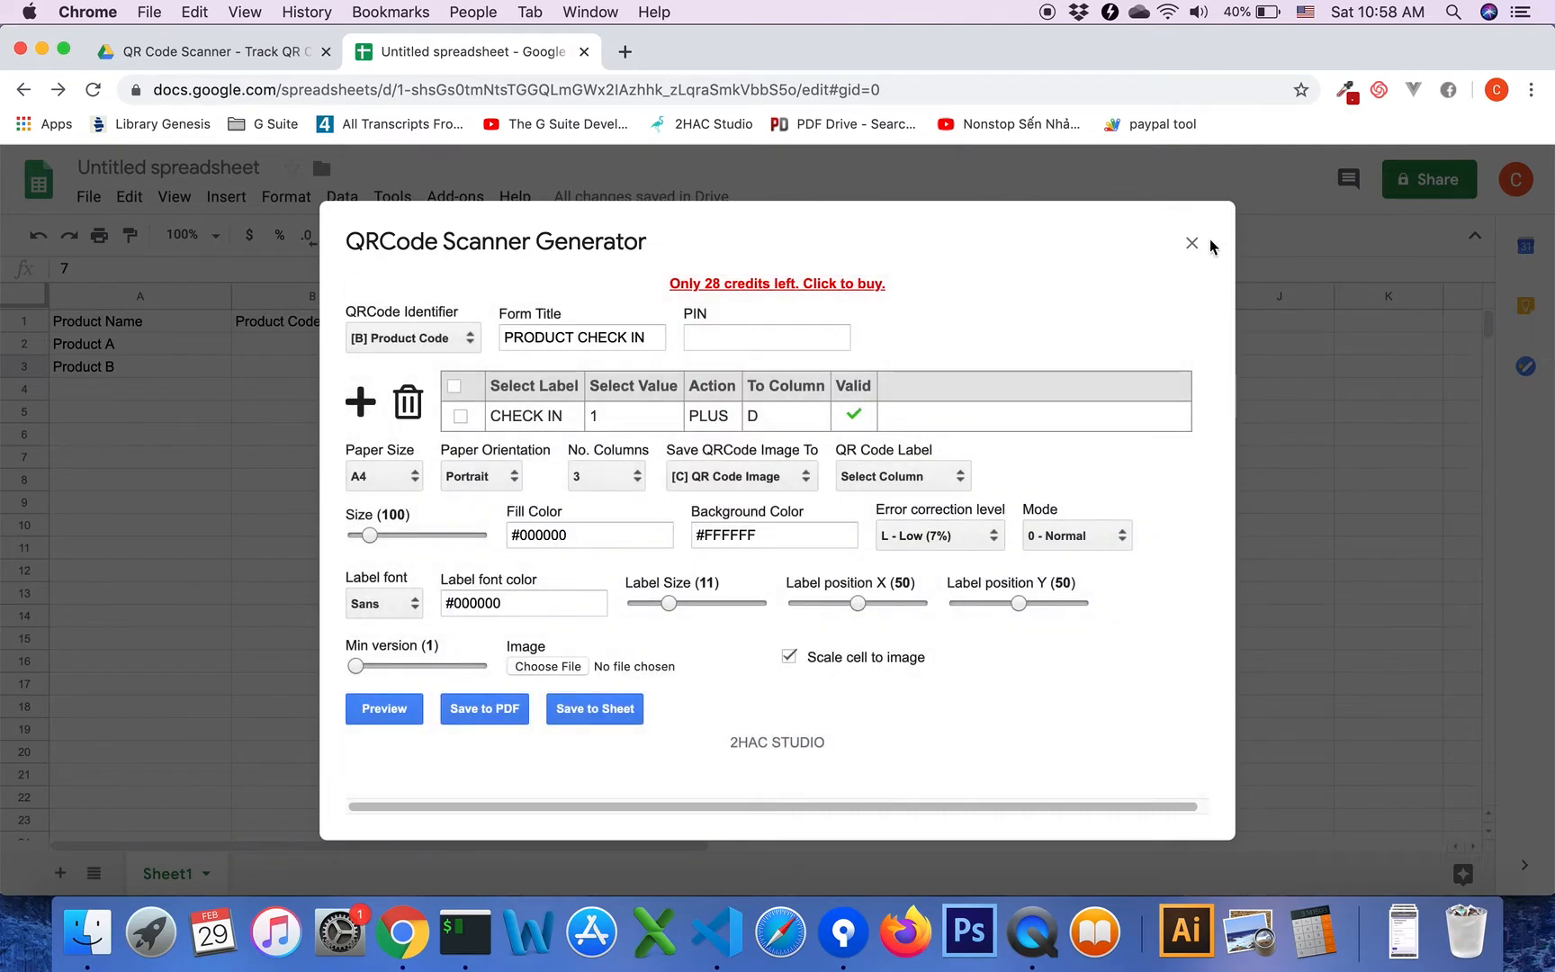
click(1192, 243)
drag(447, 504, 556, 504)
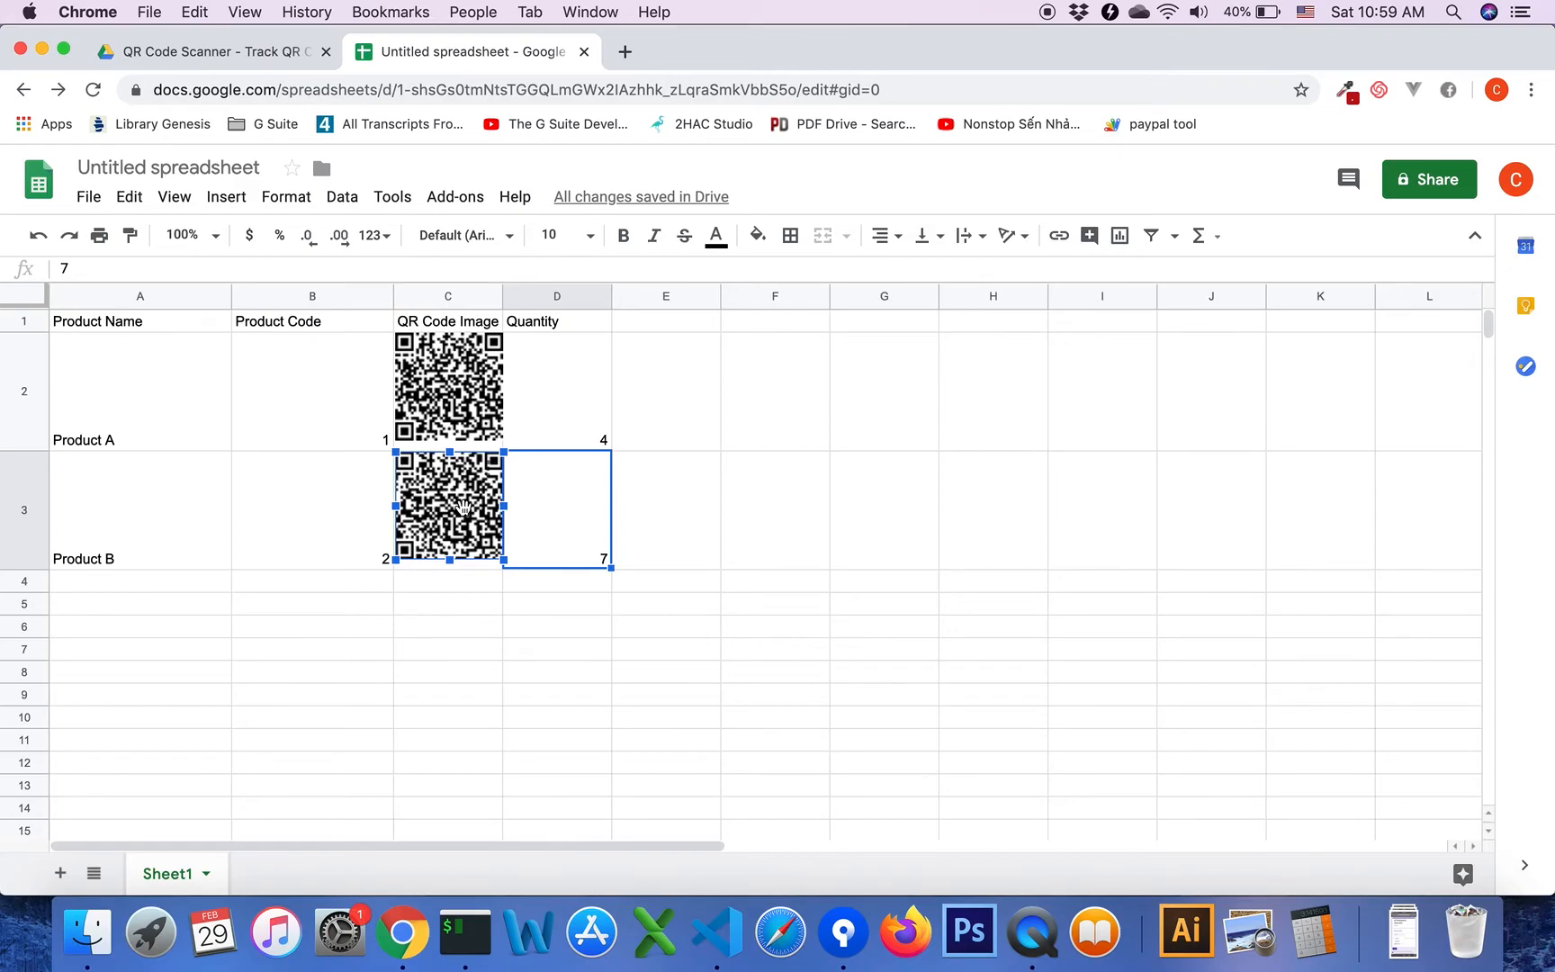
Review the quantity and QR image cells, then go to the QR Code Scanner Drive folder
click(557, 420)
click(452, 517)
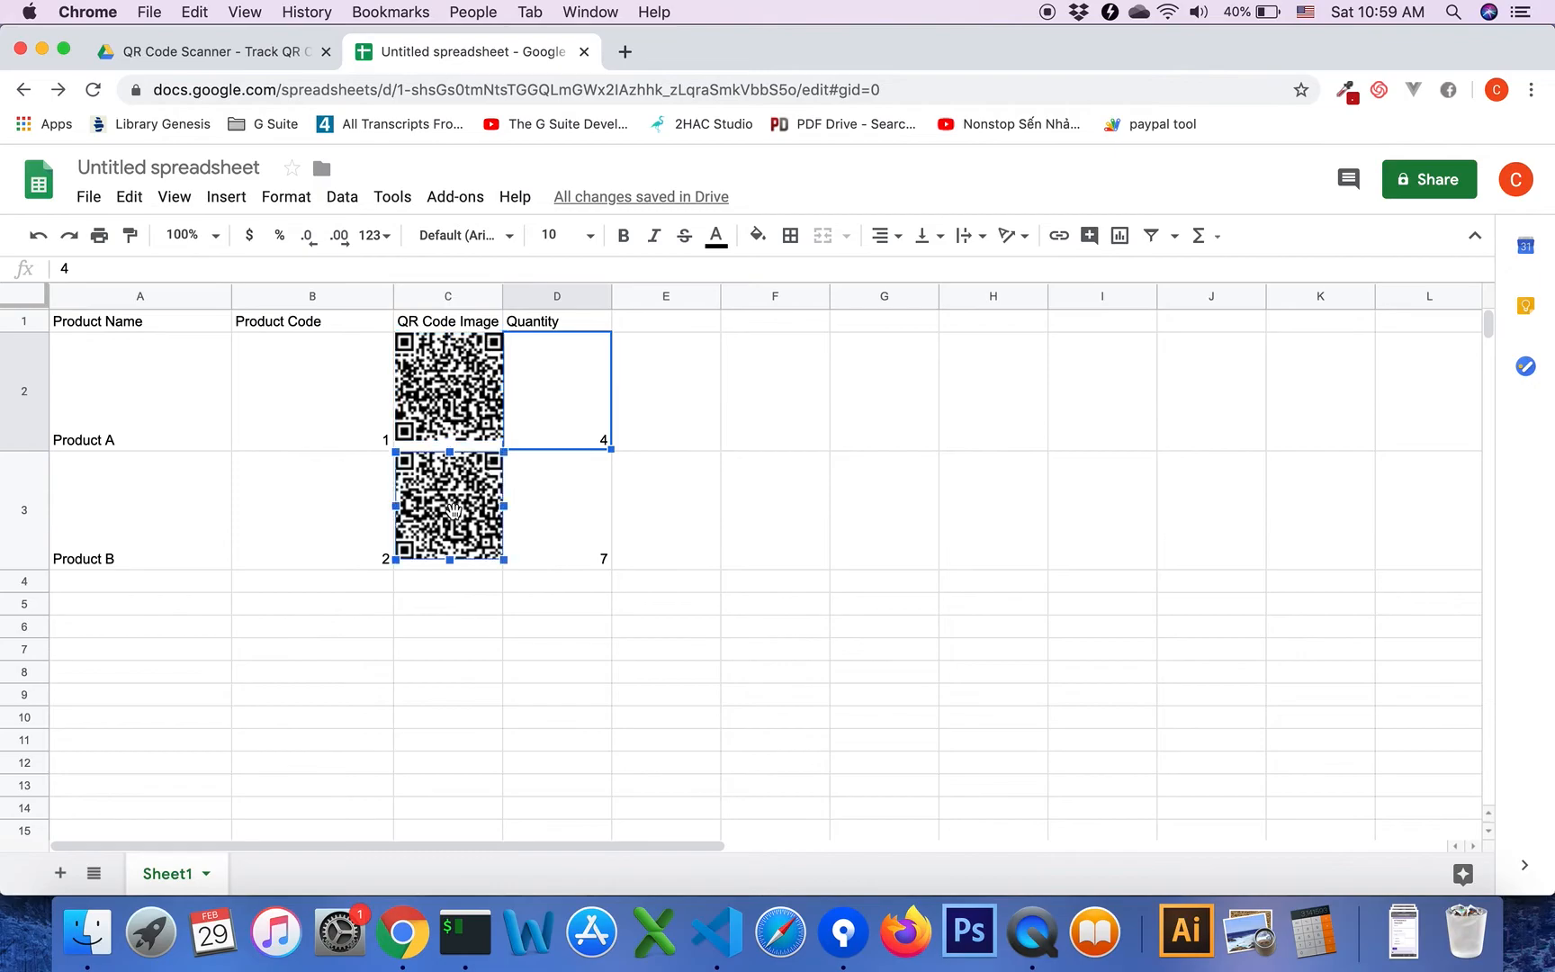
click(212, 50)
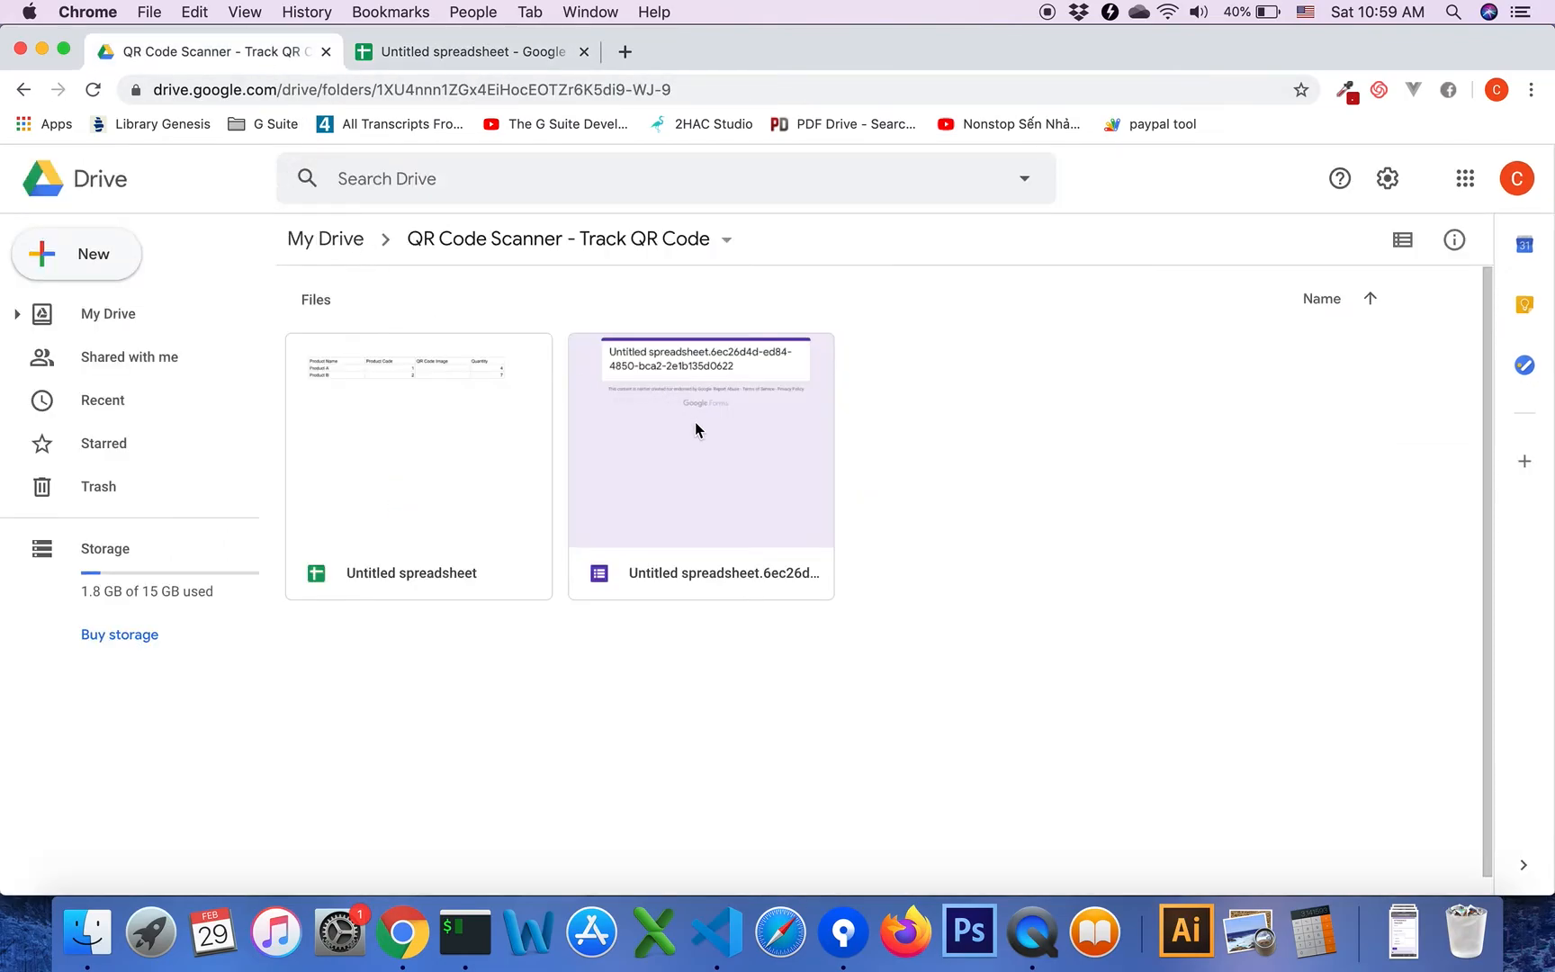
Open the linked PRODUCT CHECK IN form file from the Drive folder in Google Forms
click(452, 495)
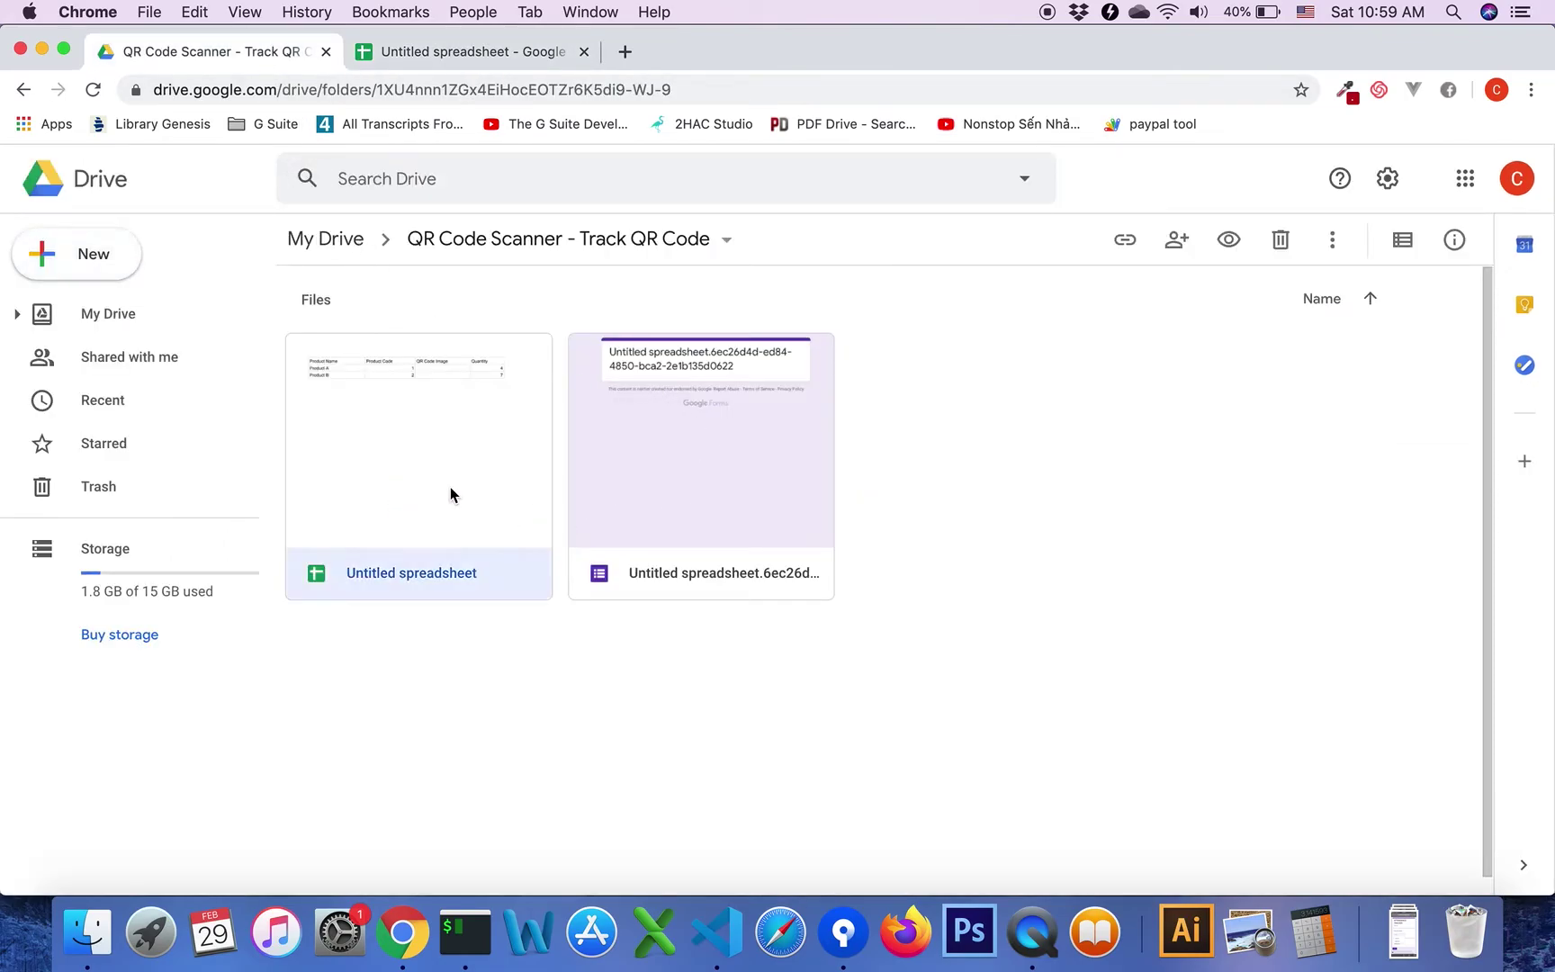
click(701, 507)
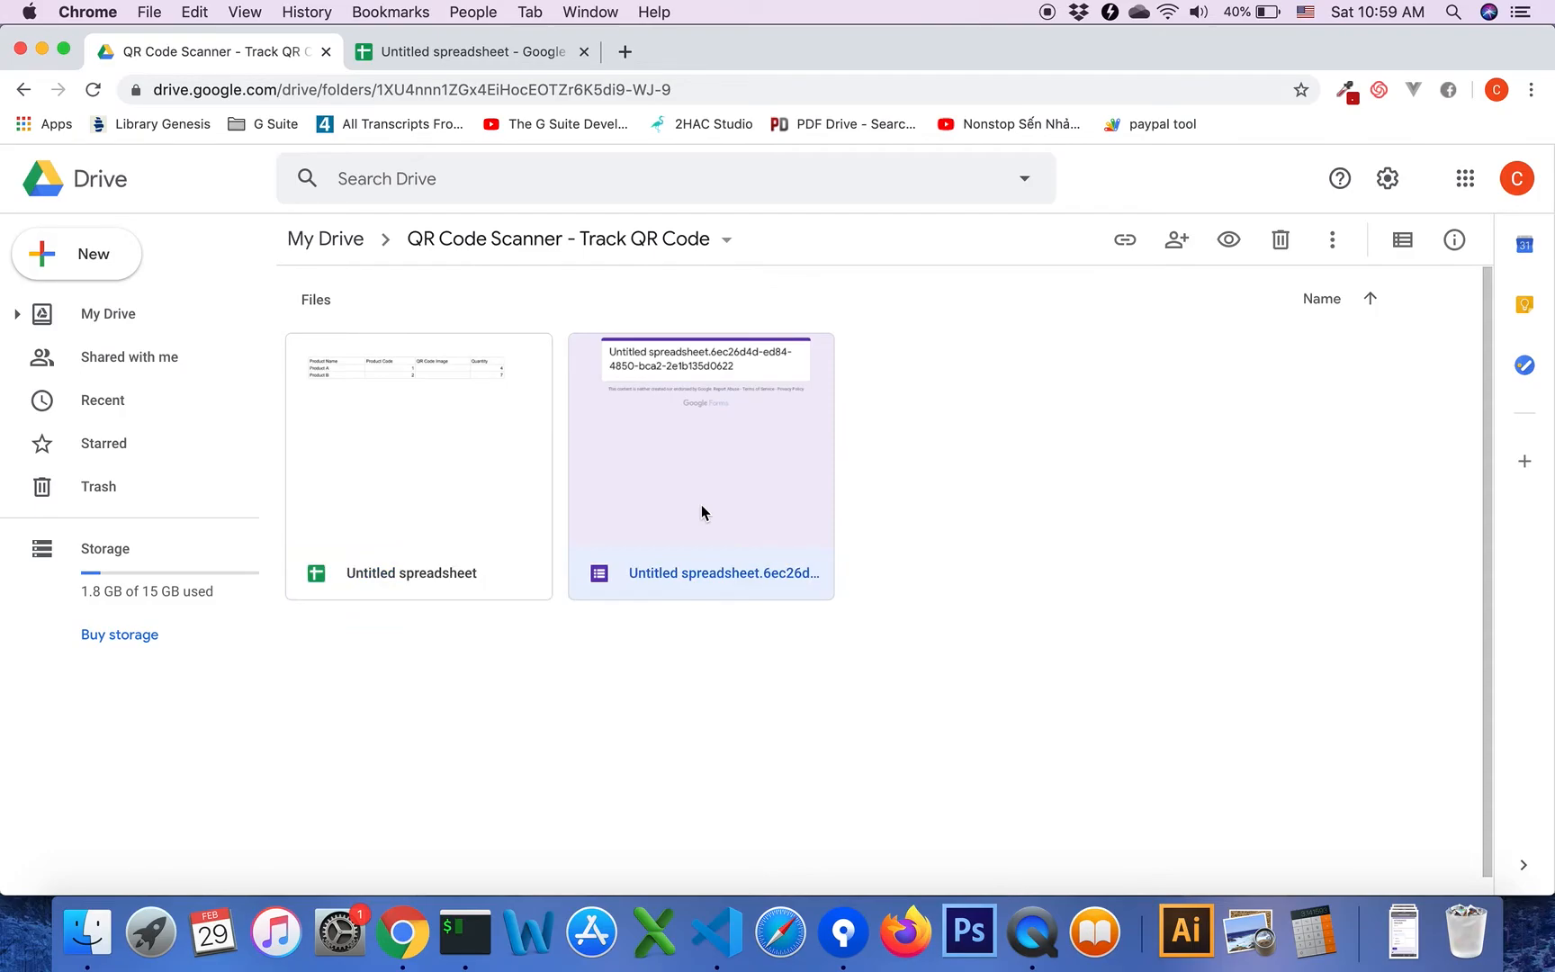
double_click(701, 507)
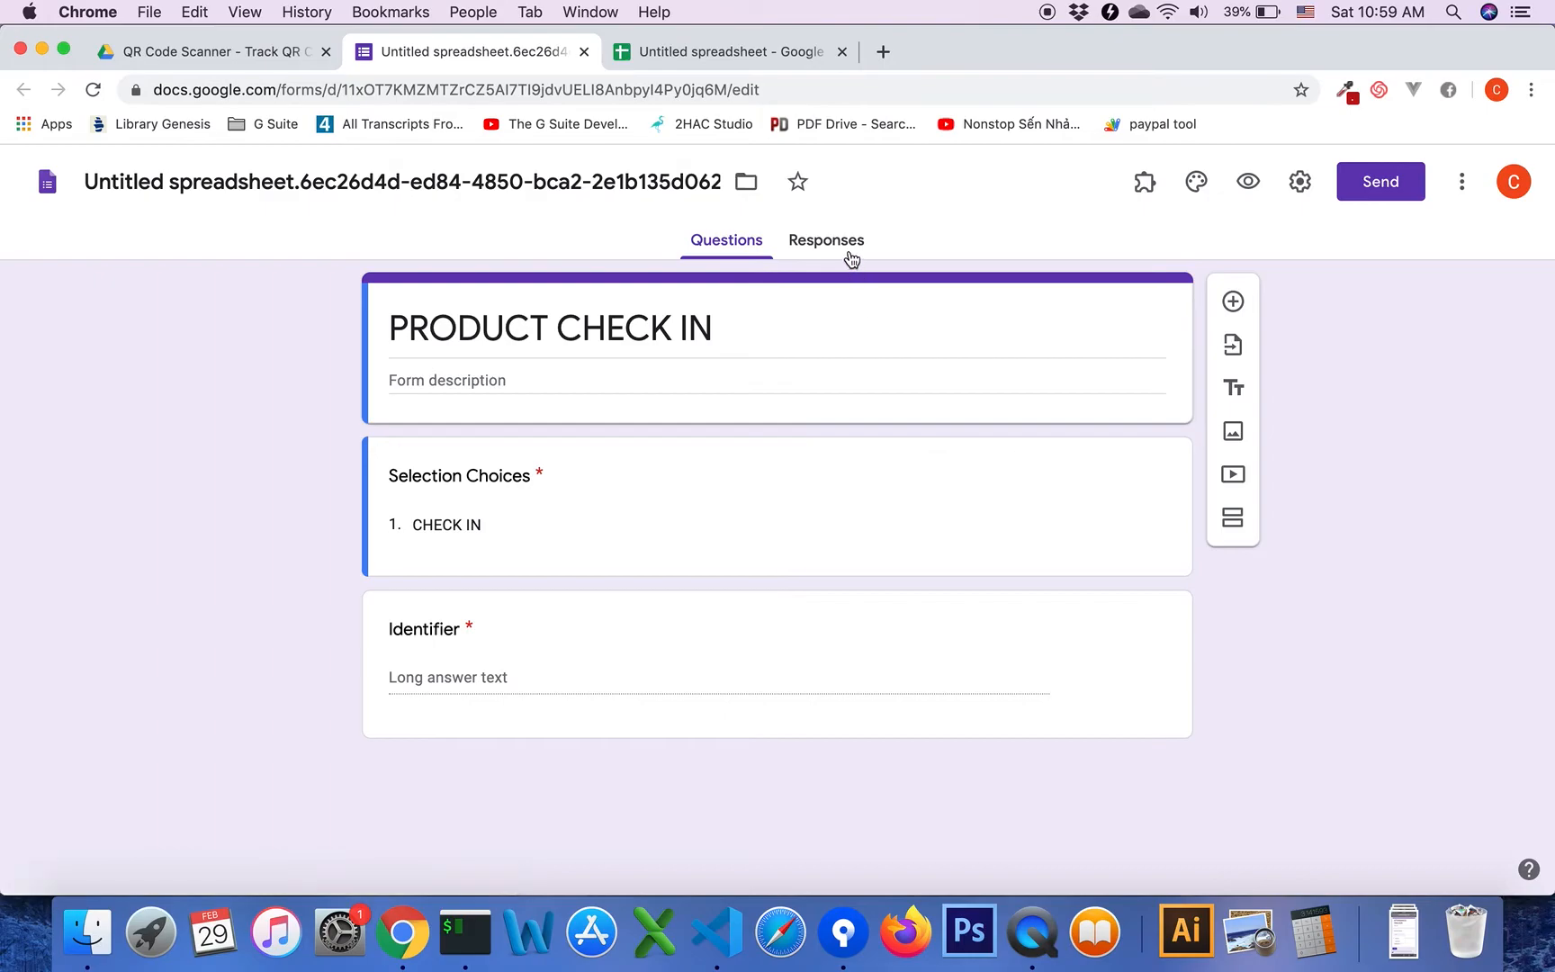
Check the form's Responses view shows 0 responses and return to the inventory spreadsheet
click(827, 239)
click(723, 243)
click(832, 244)
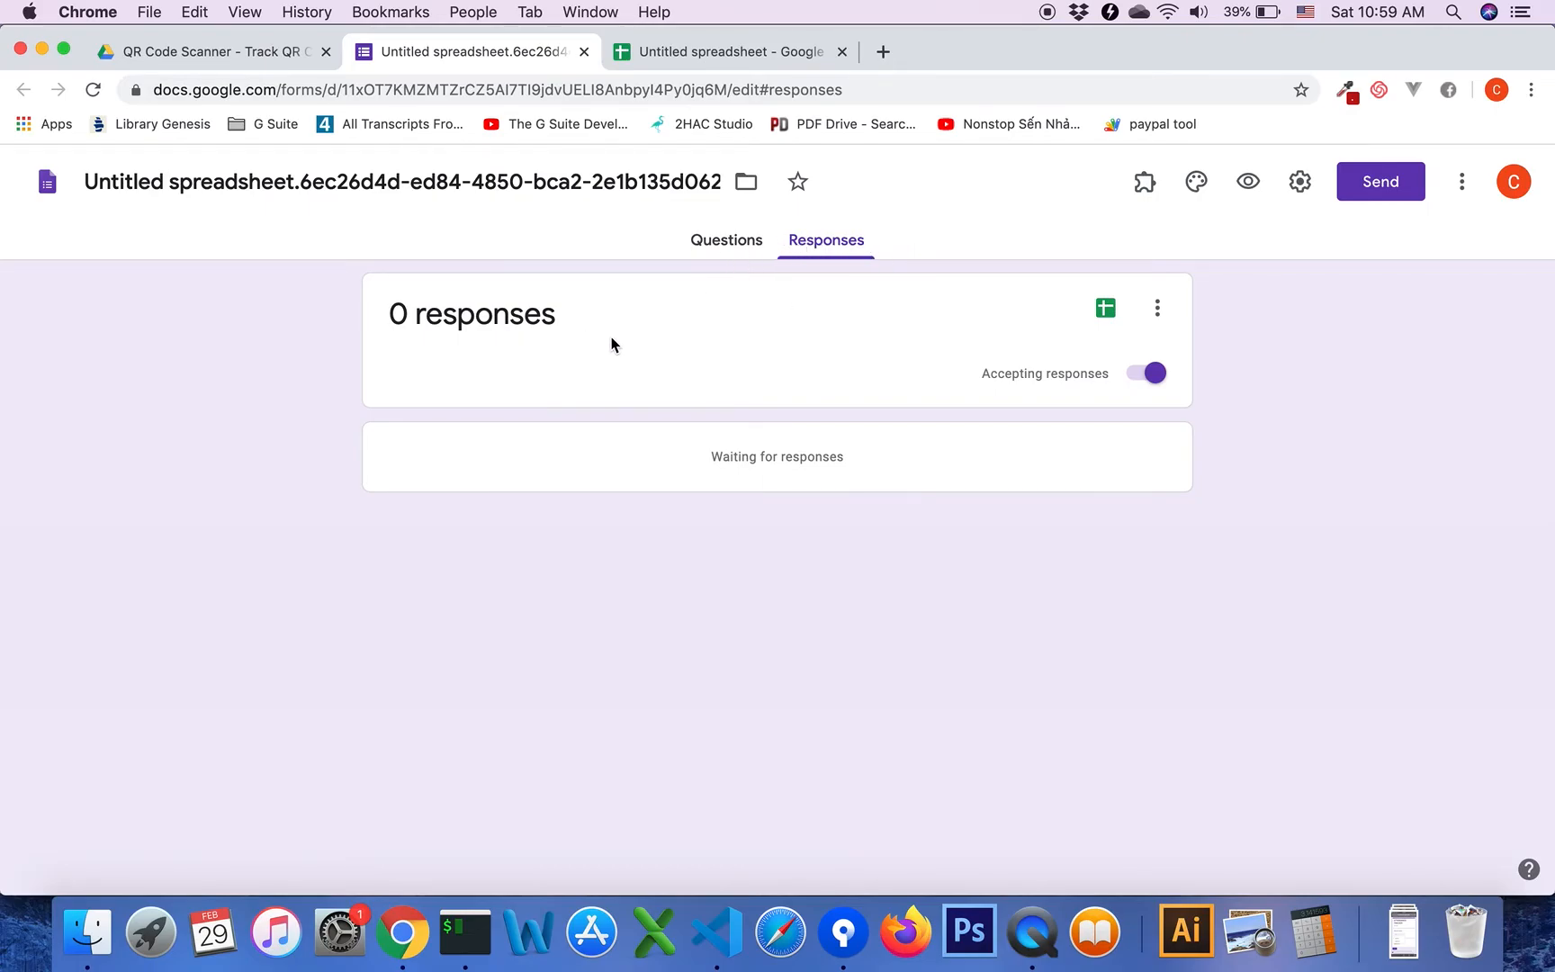
click(673, 55)
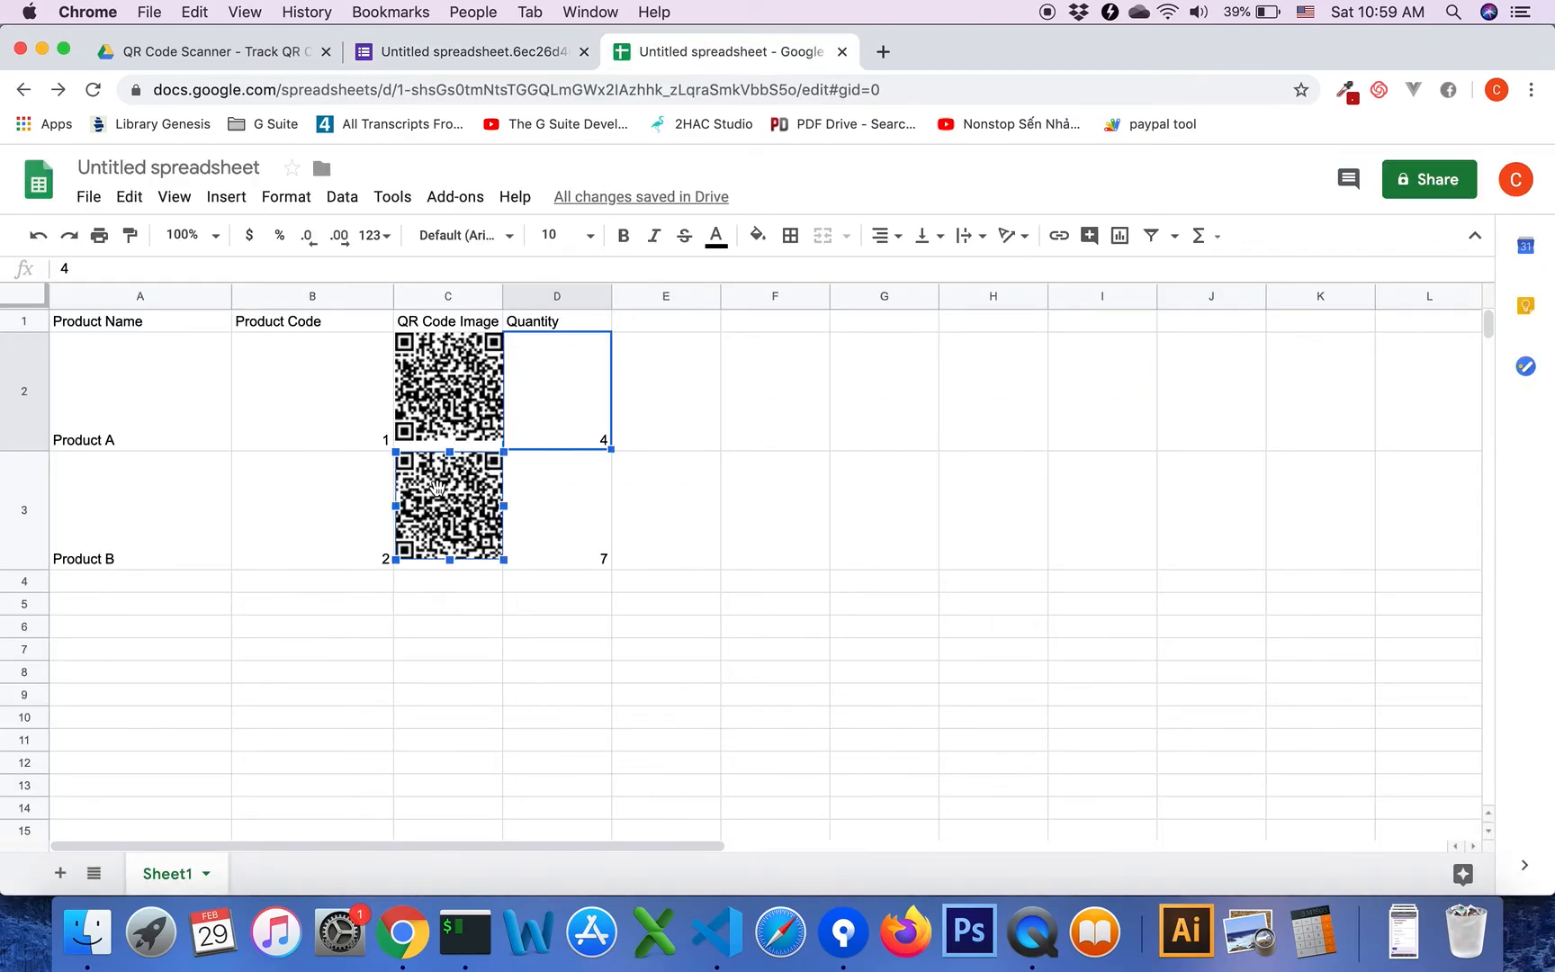
Delete Product B's QR code image so only Product A's image remains in column C
key(Delete)
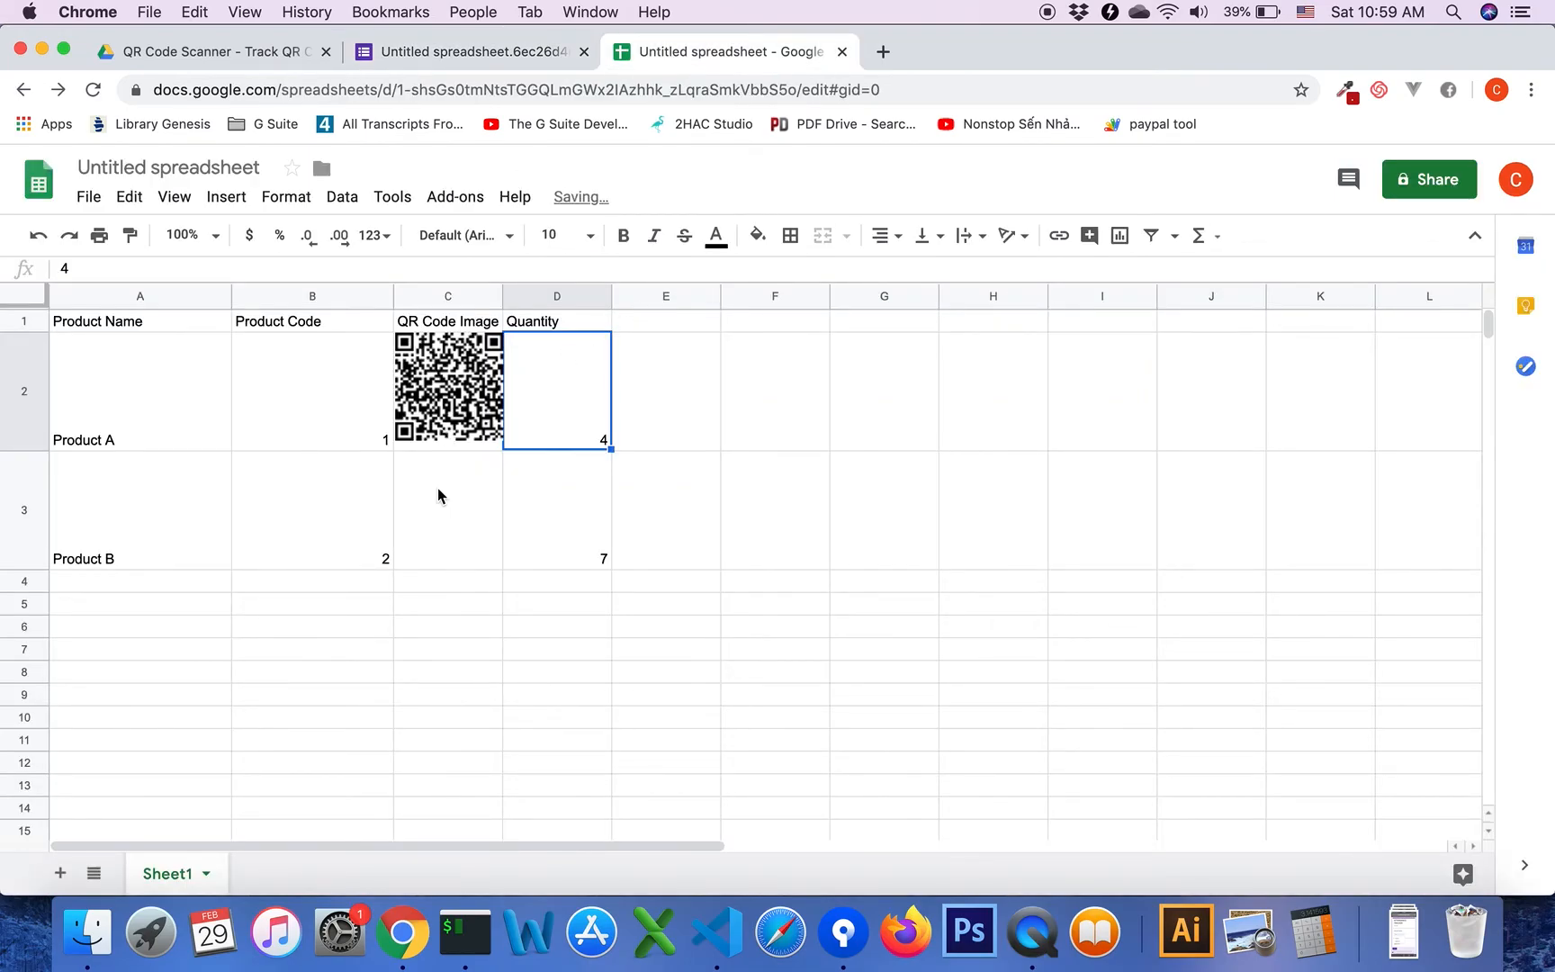
click(487, 506)
click(471, 389)
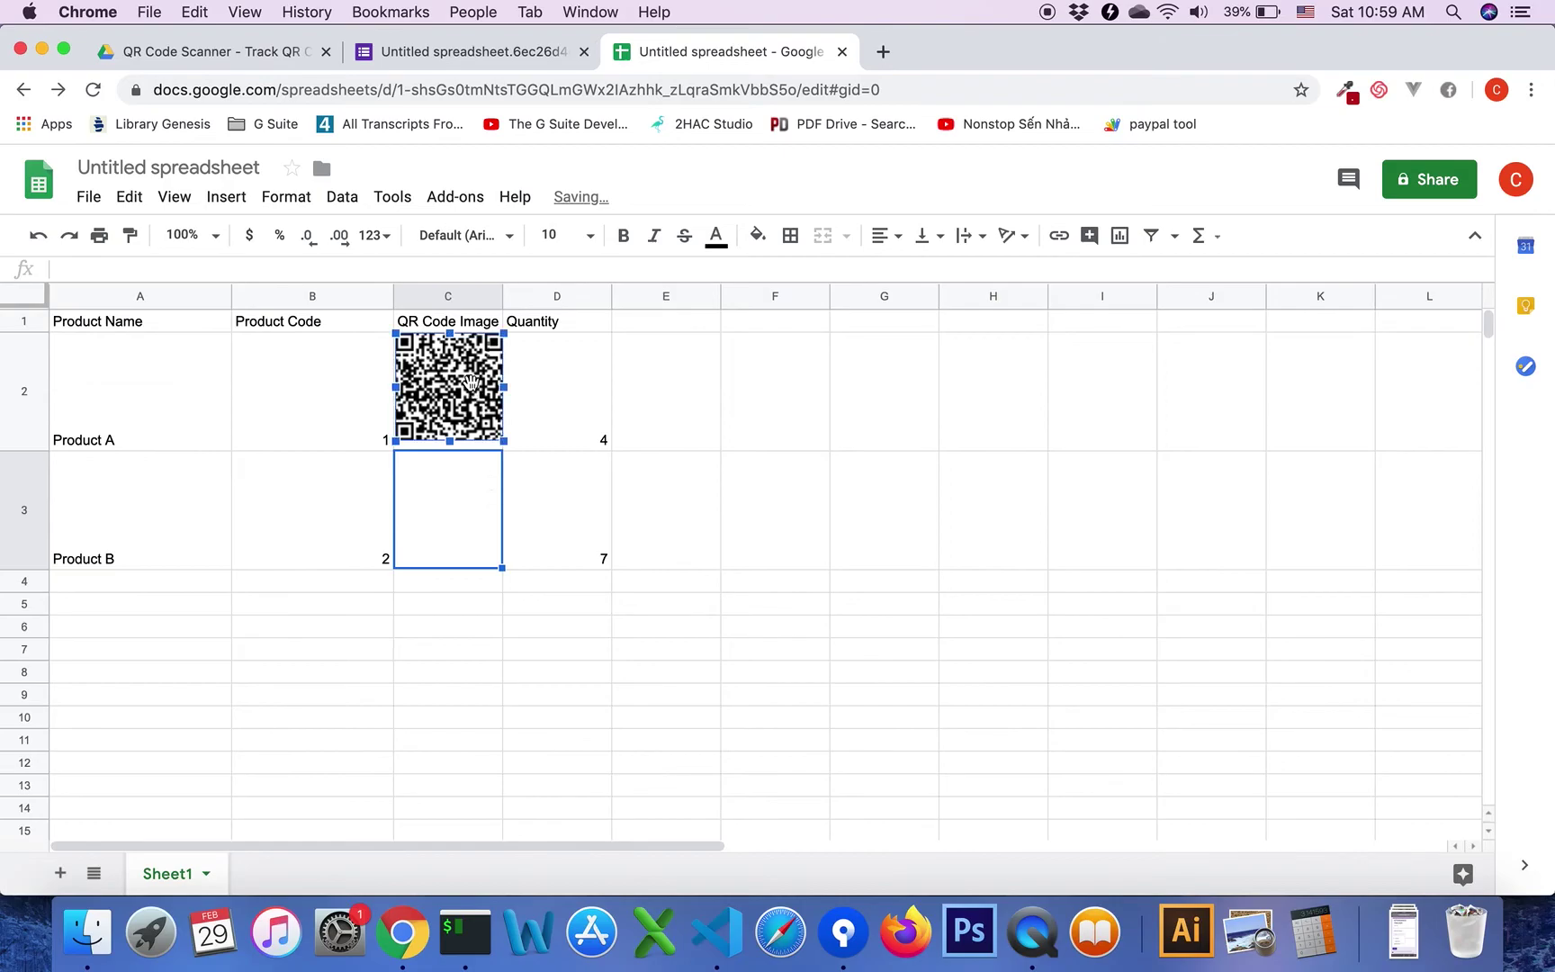
click(474, 496)
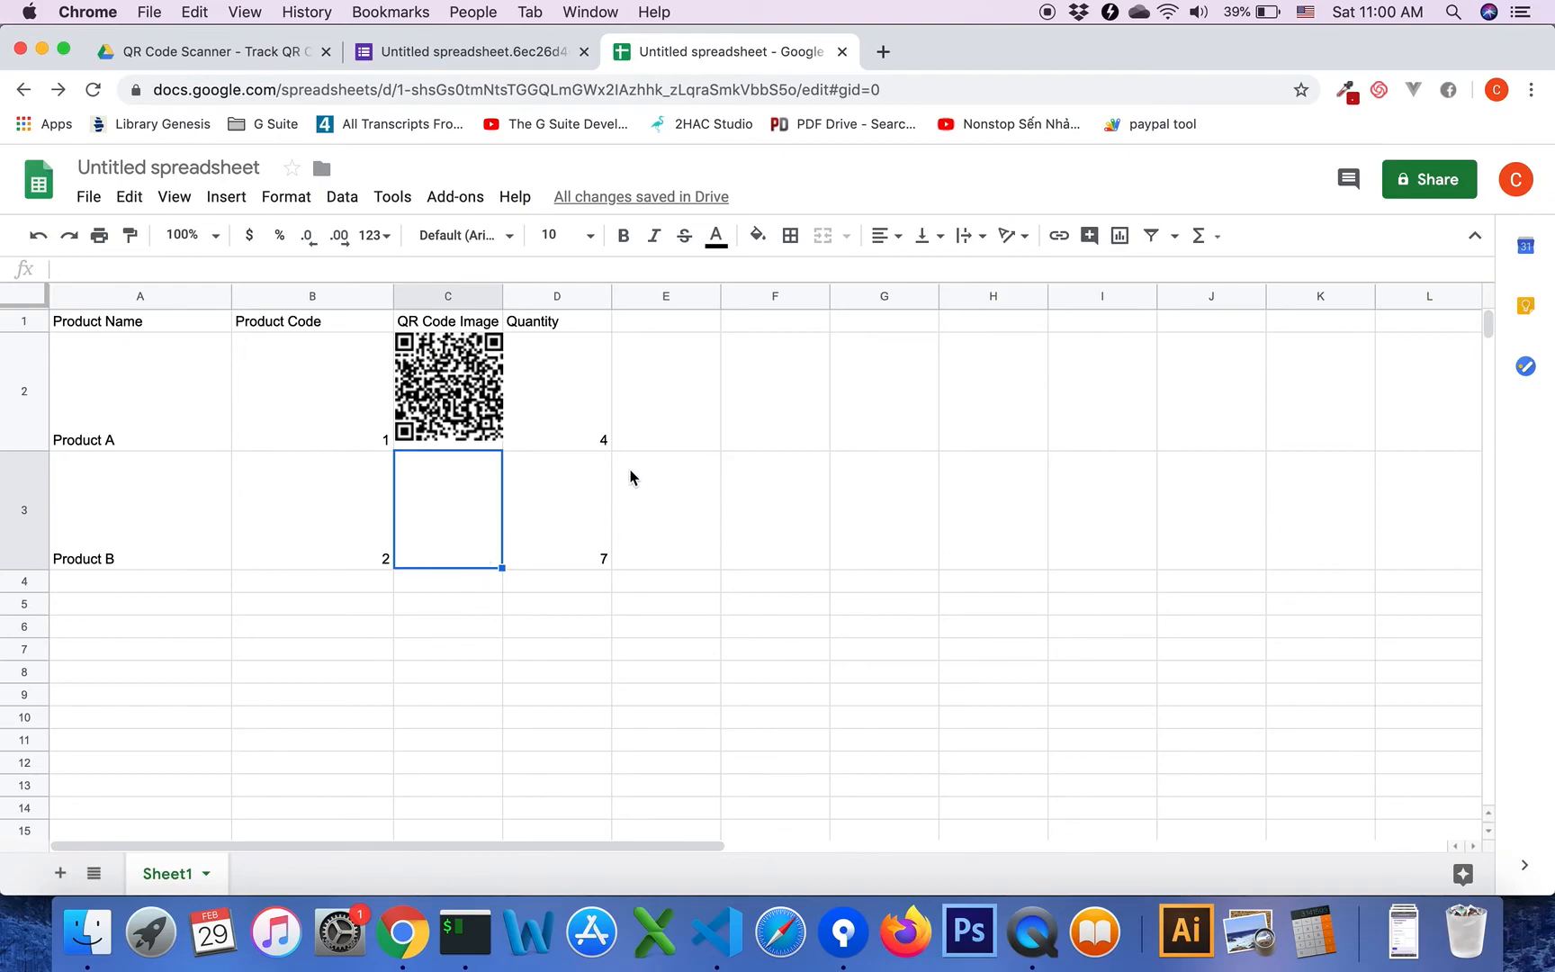
Compare D2 and D3 to confirm Product A's quantity is now 5 while Product B stays at 7
click(592, 407)
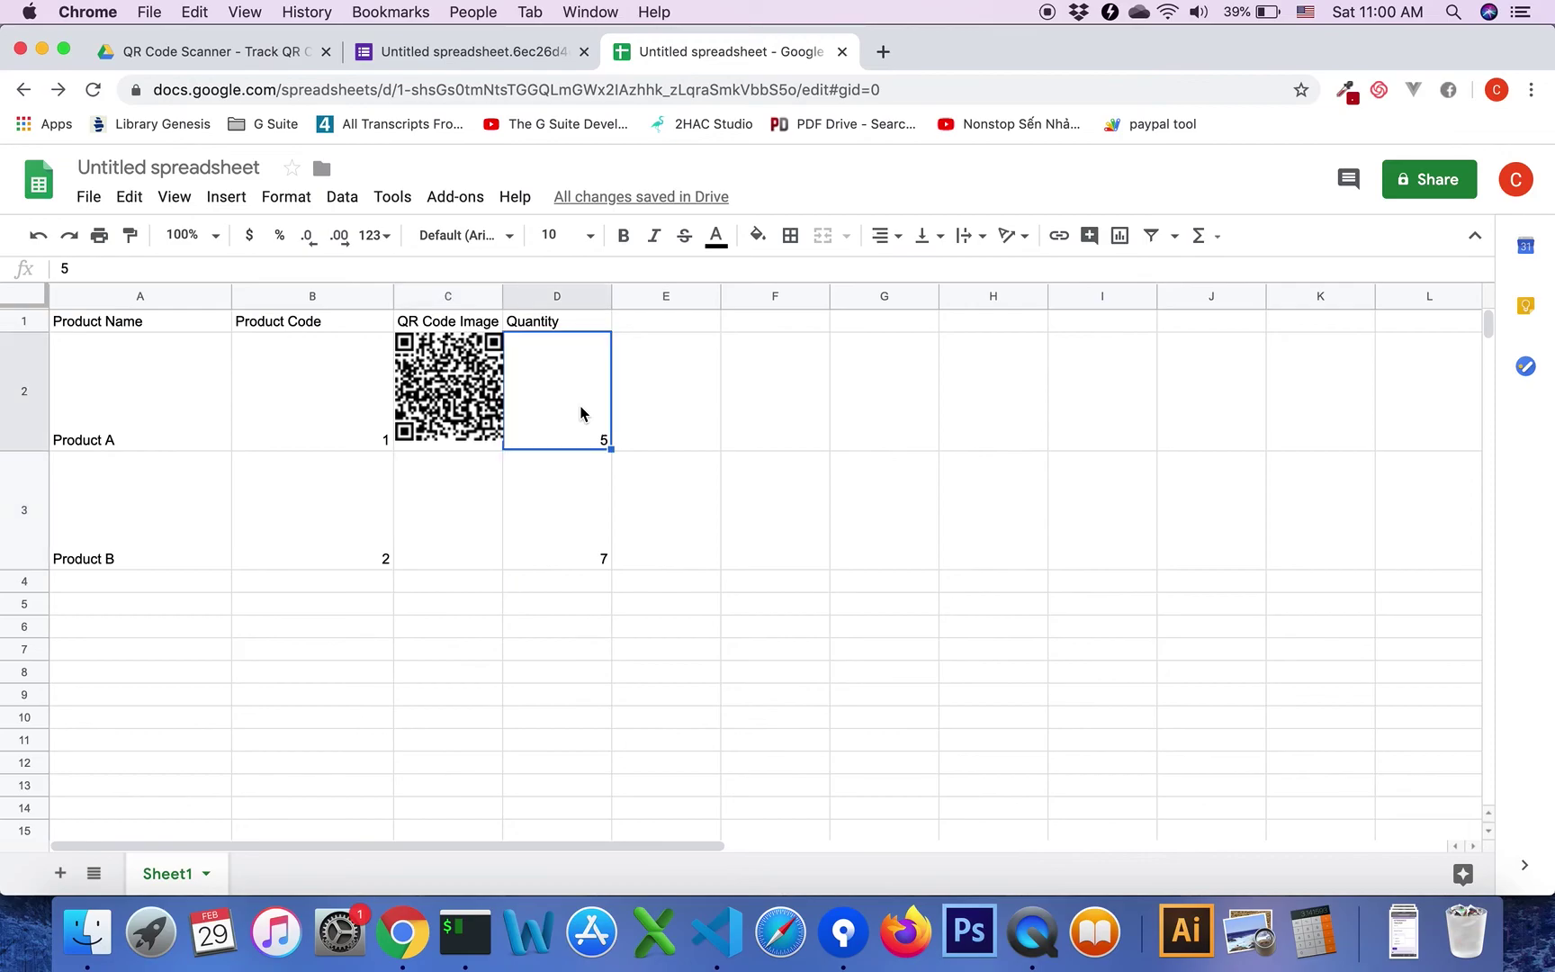
click(580, 510)
click(578, 388)
click(567, 499)
click(572, 408)
click(570, 477)
click(579, 419)
click(575, 476)
click(579, 413)
click(607, 524)
click(579, 408)
View the form's response summary showing one CHECK IN answer with identifier 1
click(544, 51)
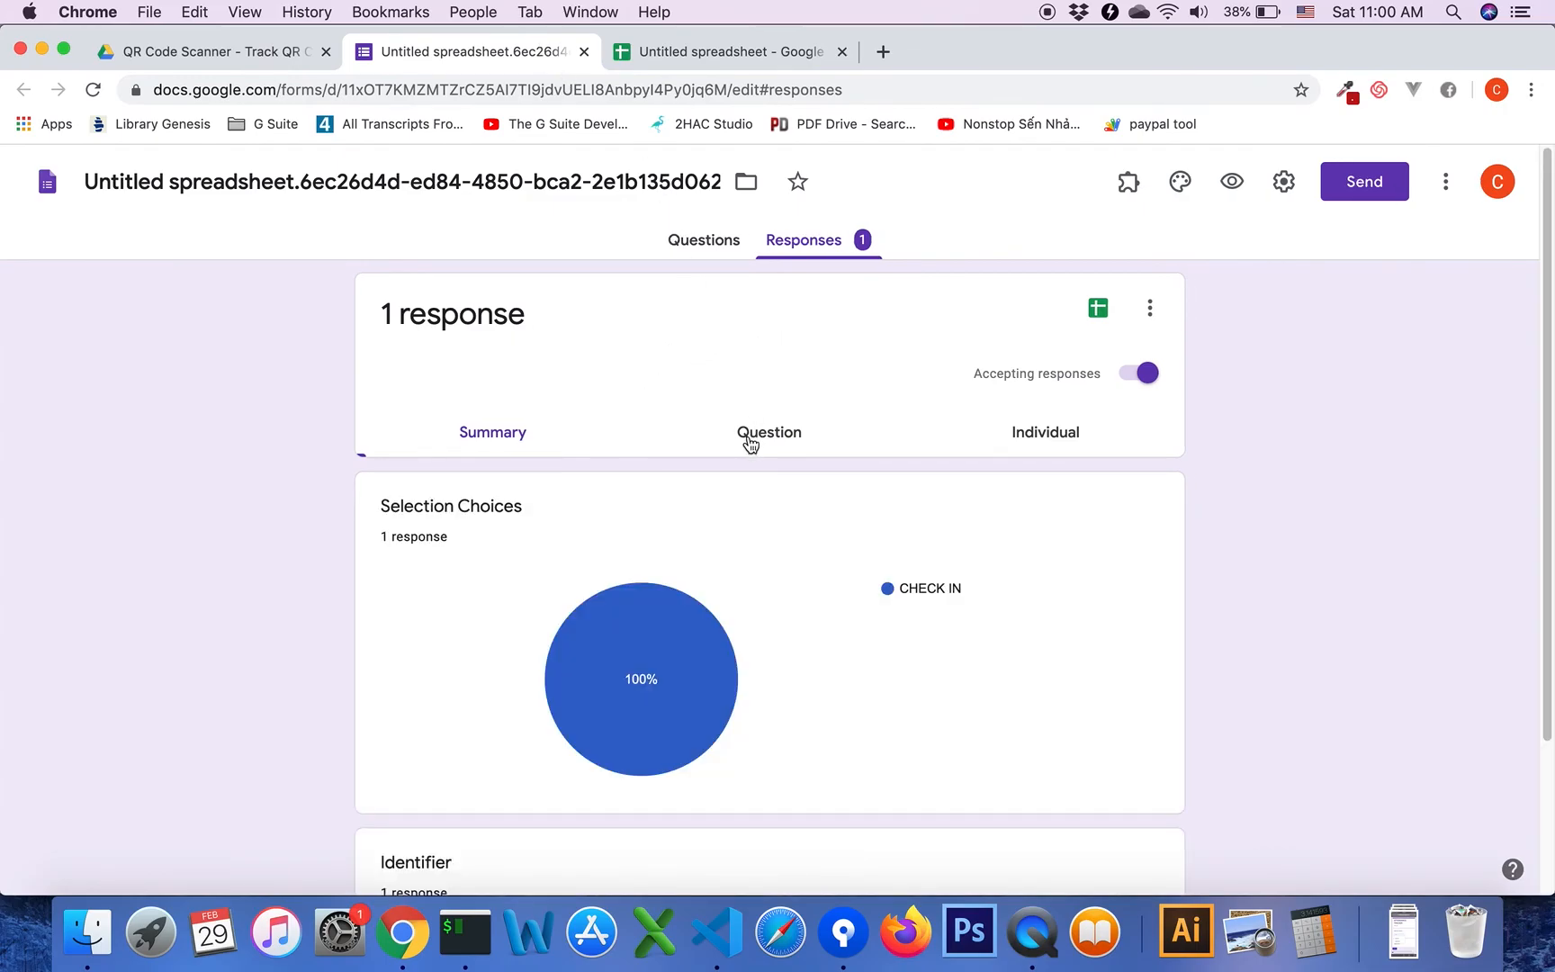
scroll(747, 444, down, 1)
scroll(744, 439, up, 1)
mouse_move(768, 642)
scroll(650, 594, down, 2)
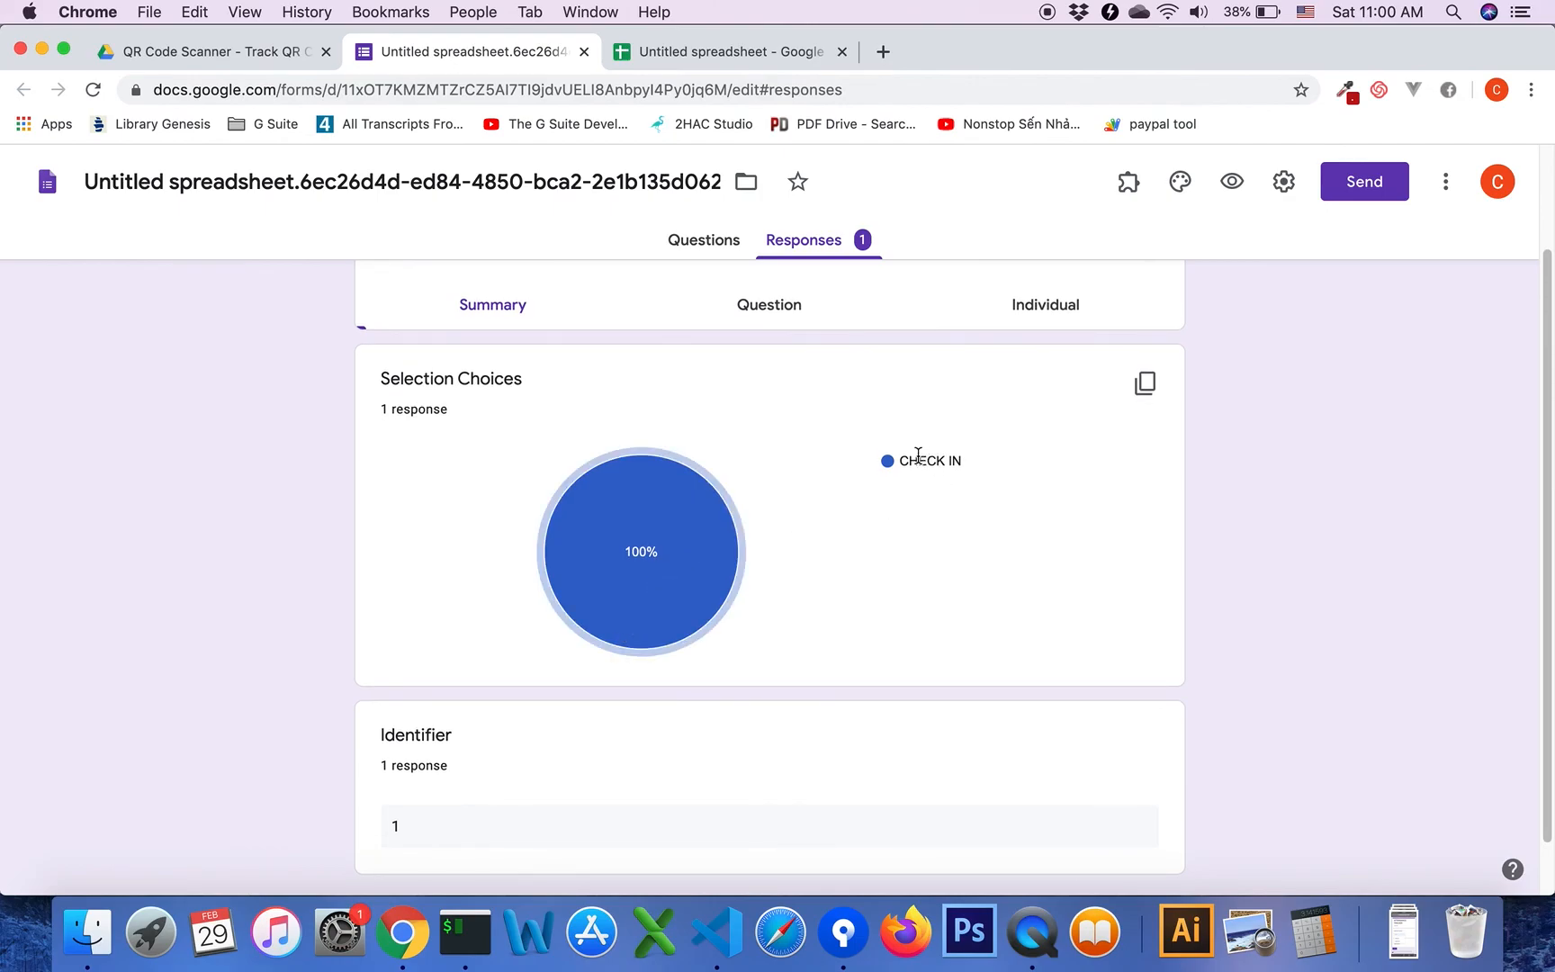
scroll(664, 563, up, 2)
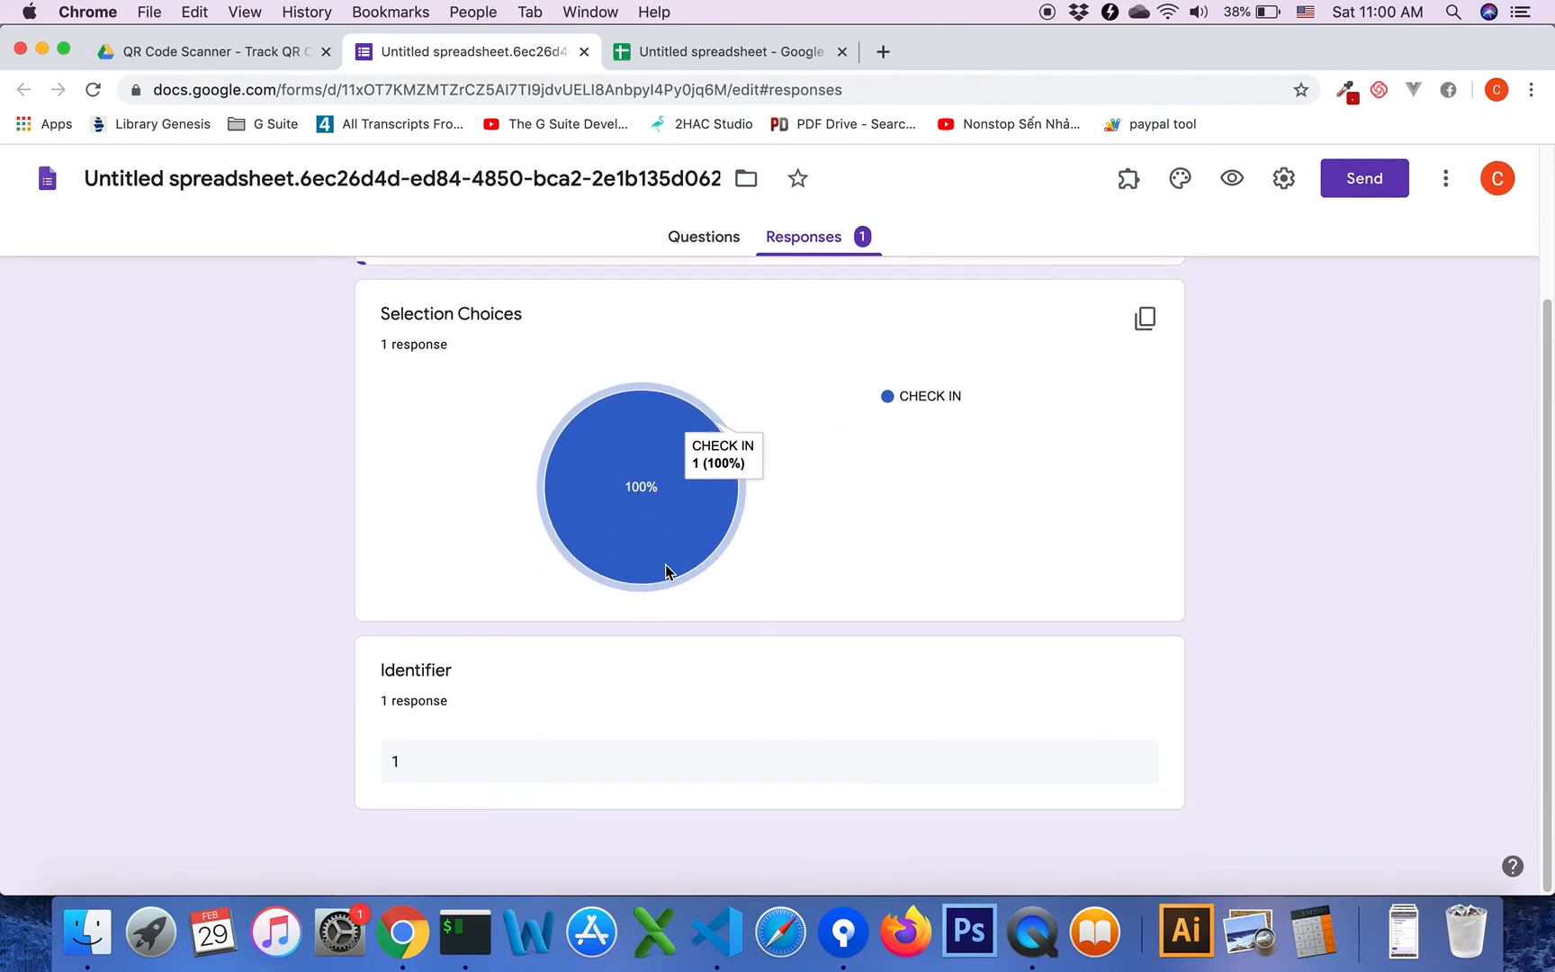
scroll(664, 563, up, 1)
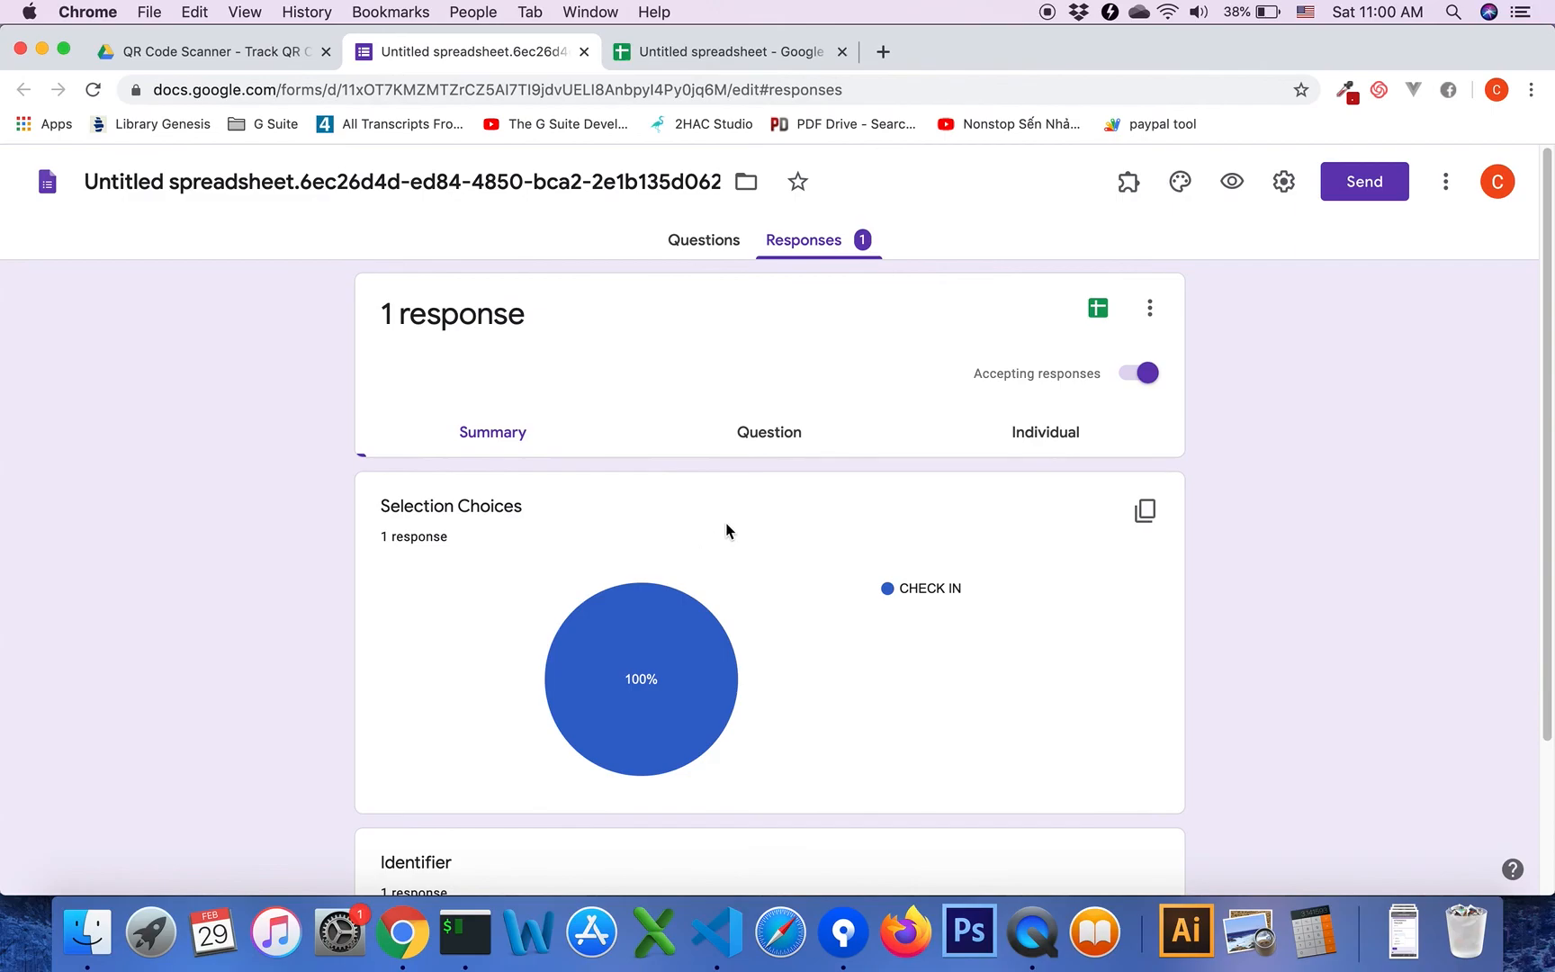
scroll(817, 546, down, 3)
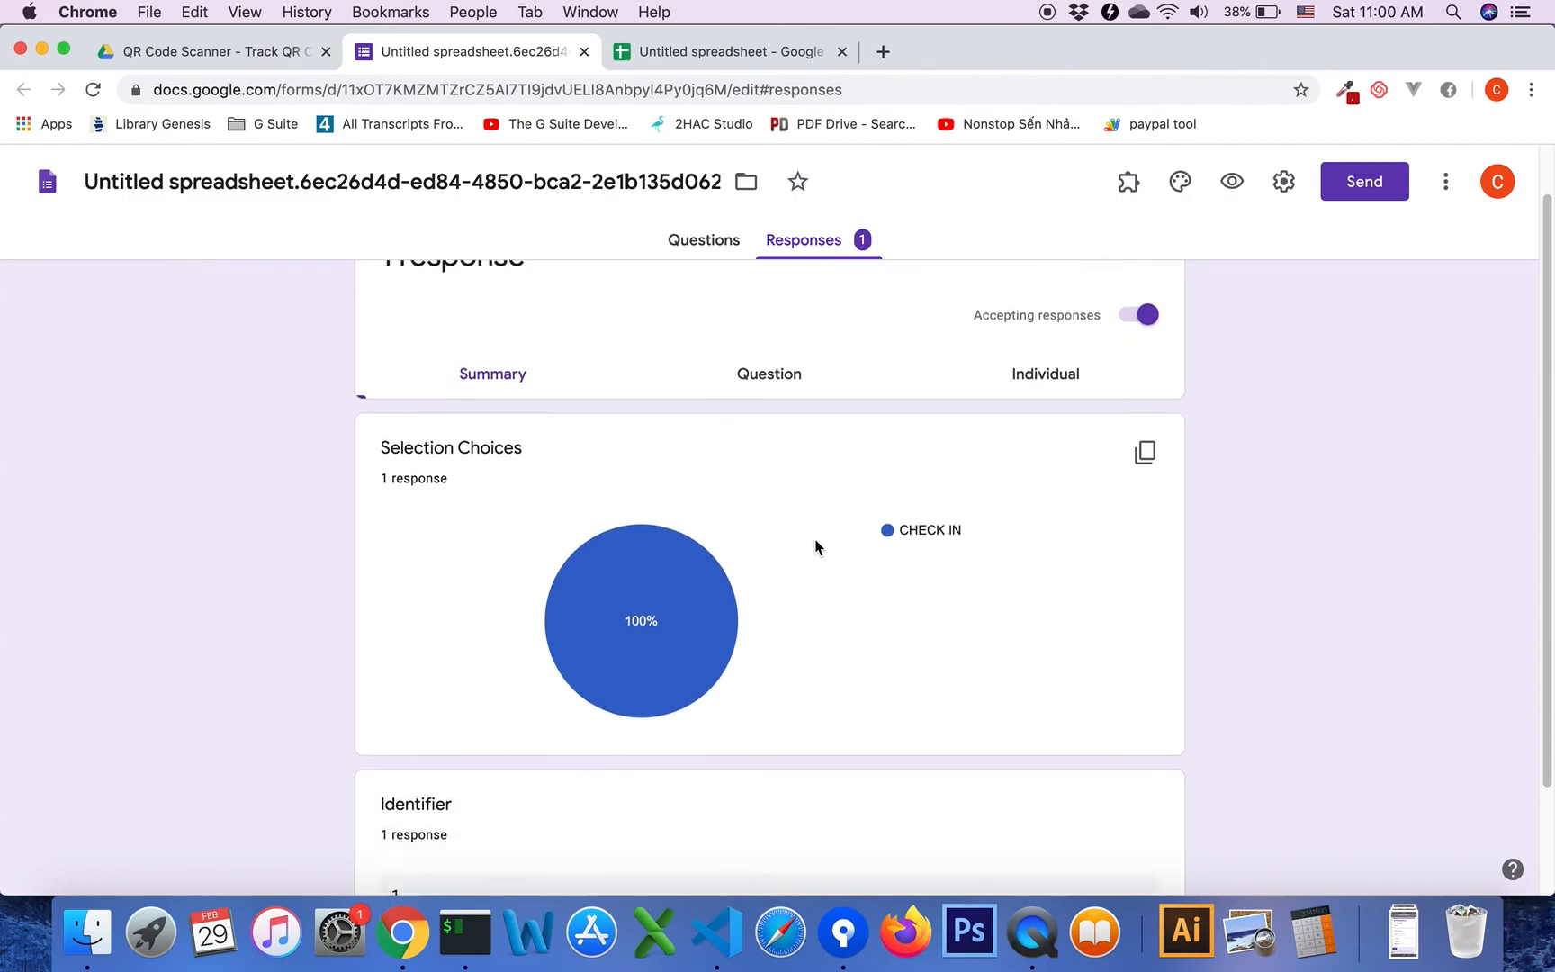
scroll(816, 547, down, 1)
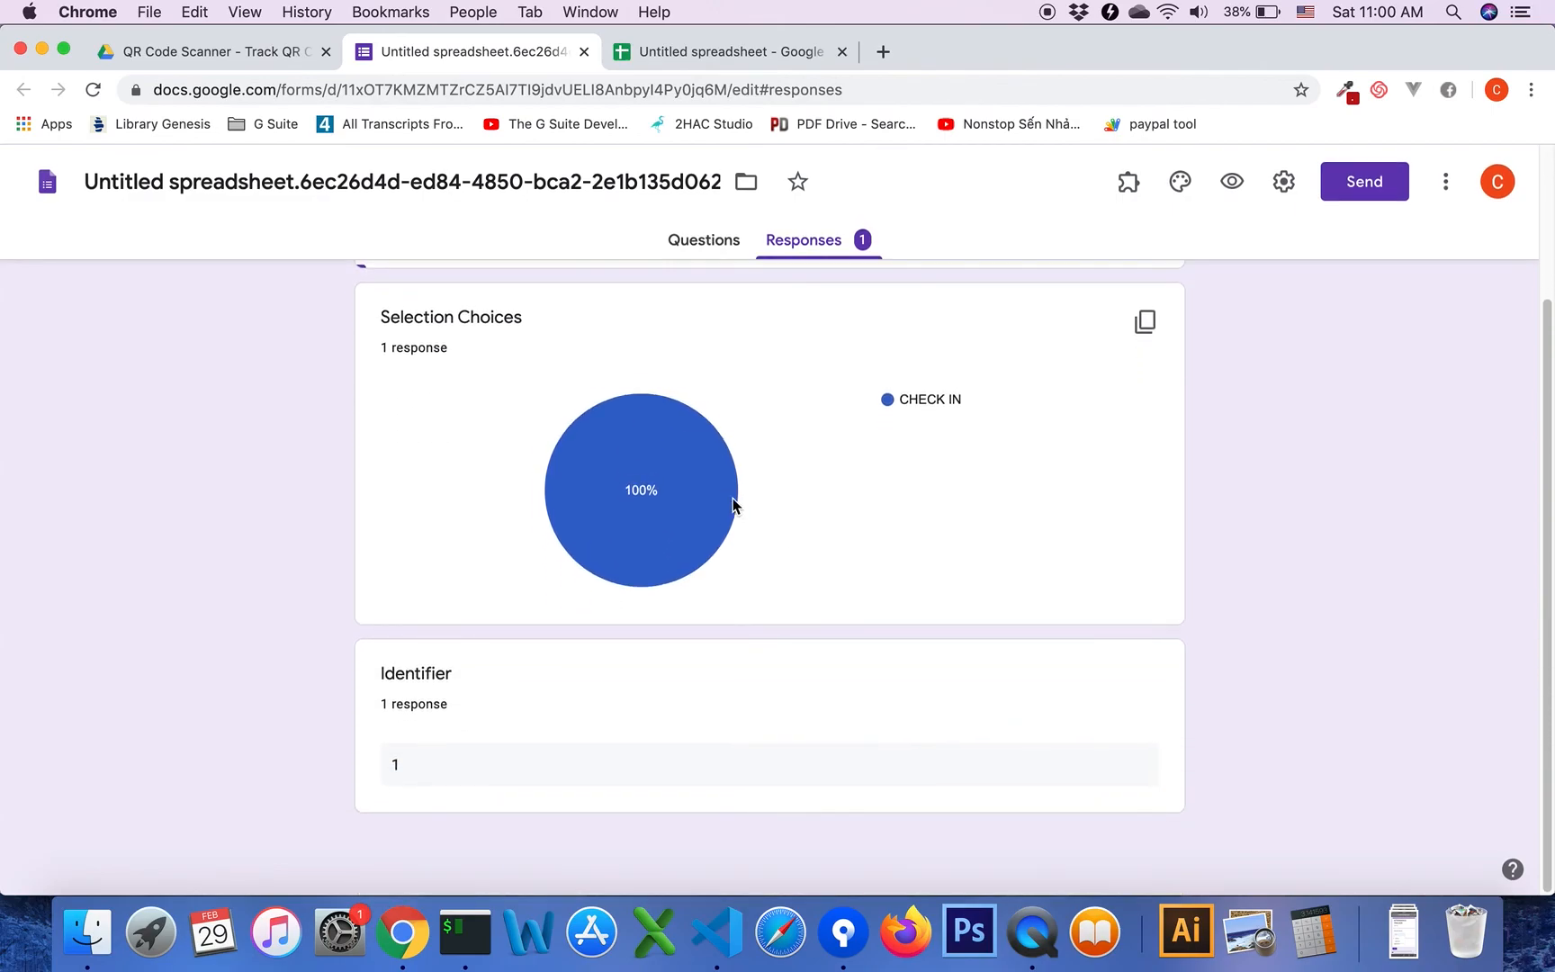
scroll(718, 498, up, 4)
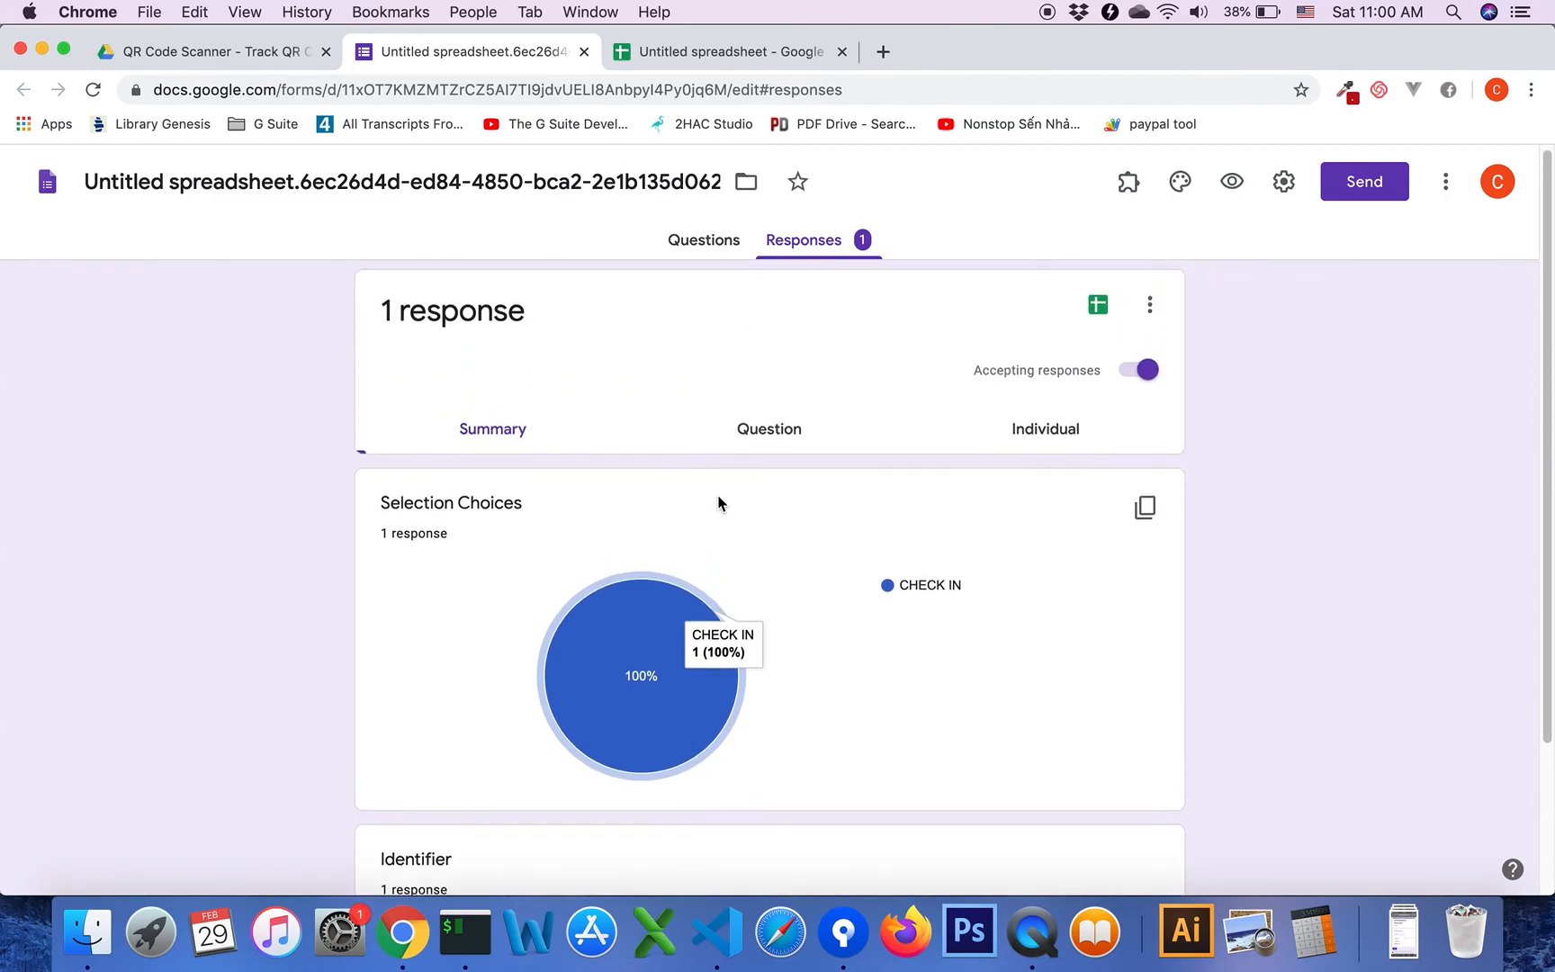